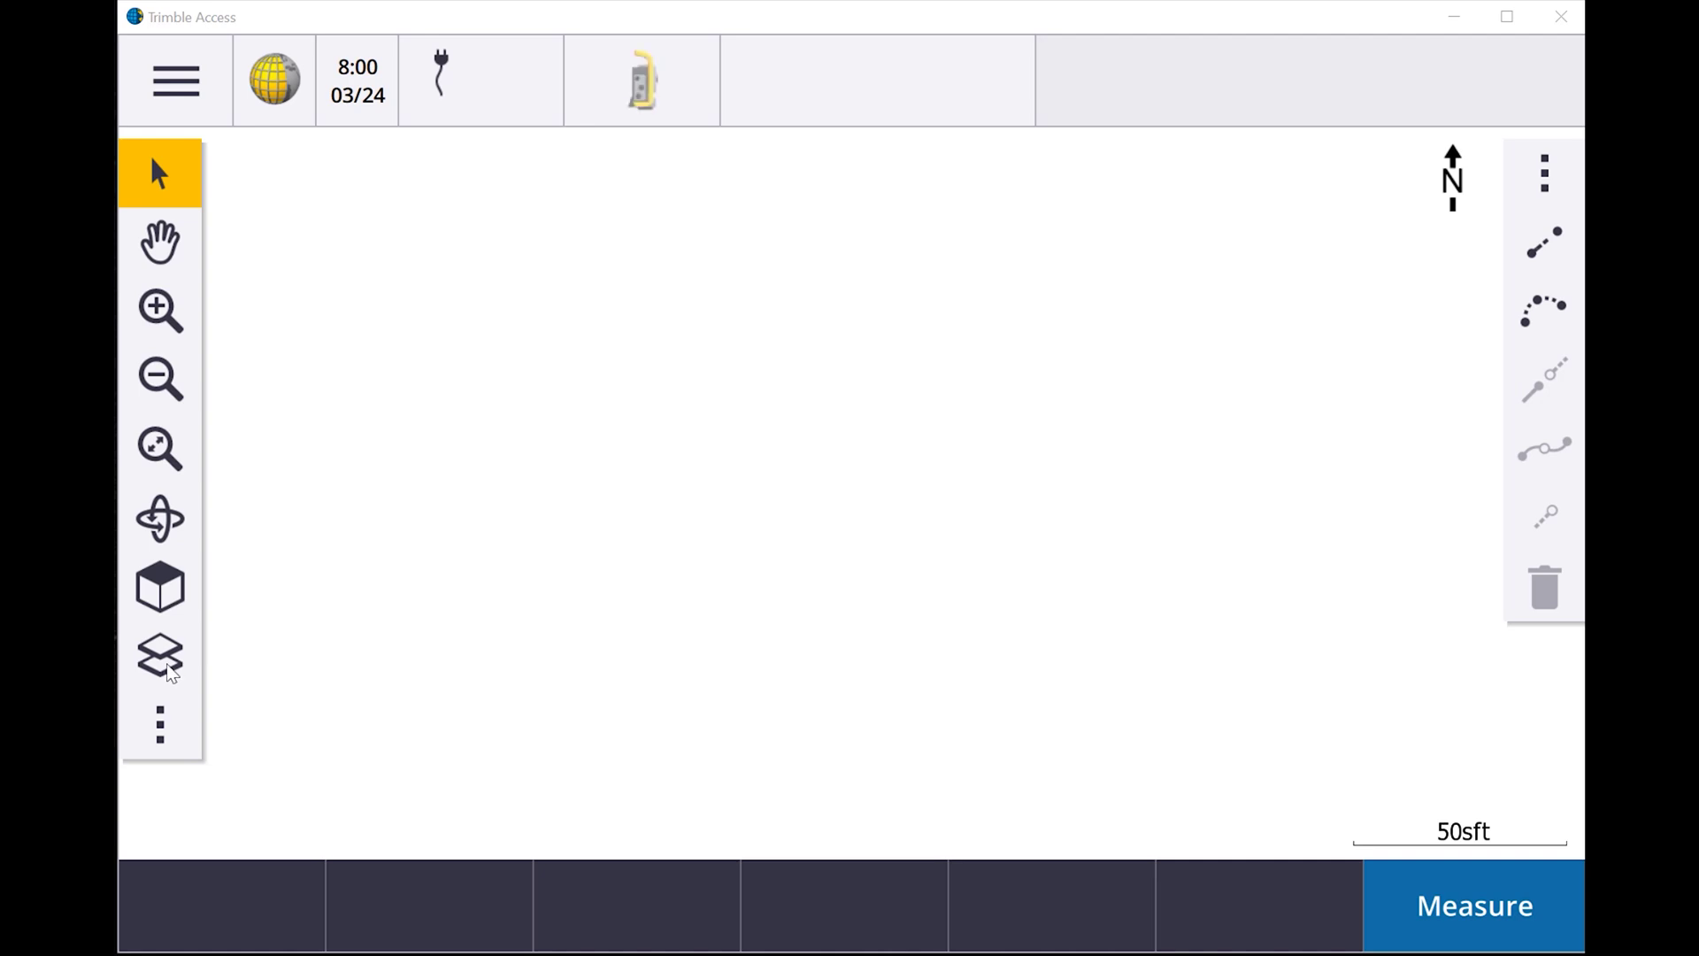
Turn on the house drawing.dxf layer so the lot boundary and house outline appear.
{"action": "left_click", "coordinate": [170, 665]}
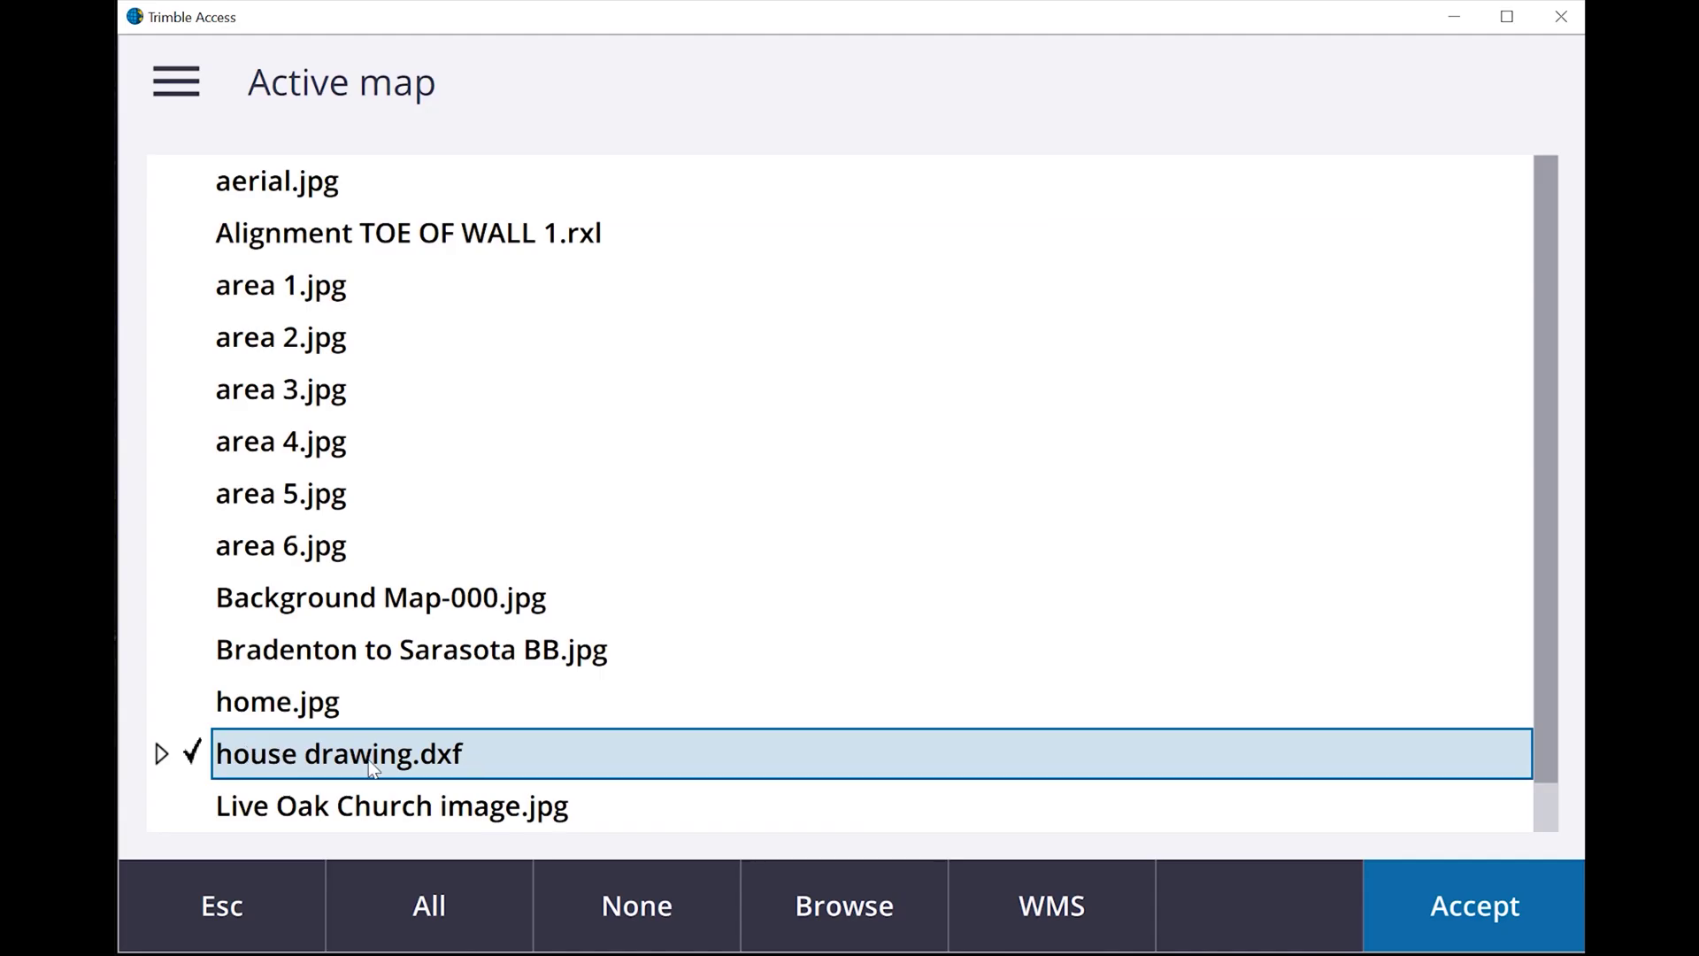
{"action": "left_click", "coordinate": [194, 752]}
{"action": "left_click", "coordinate": [1508, 913]}
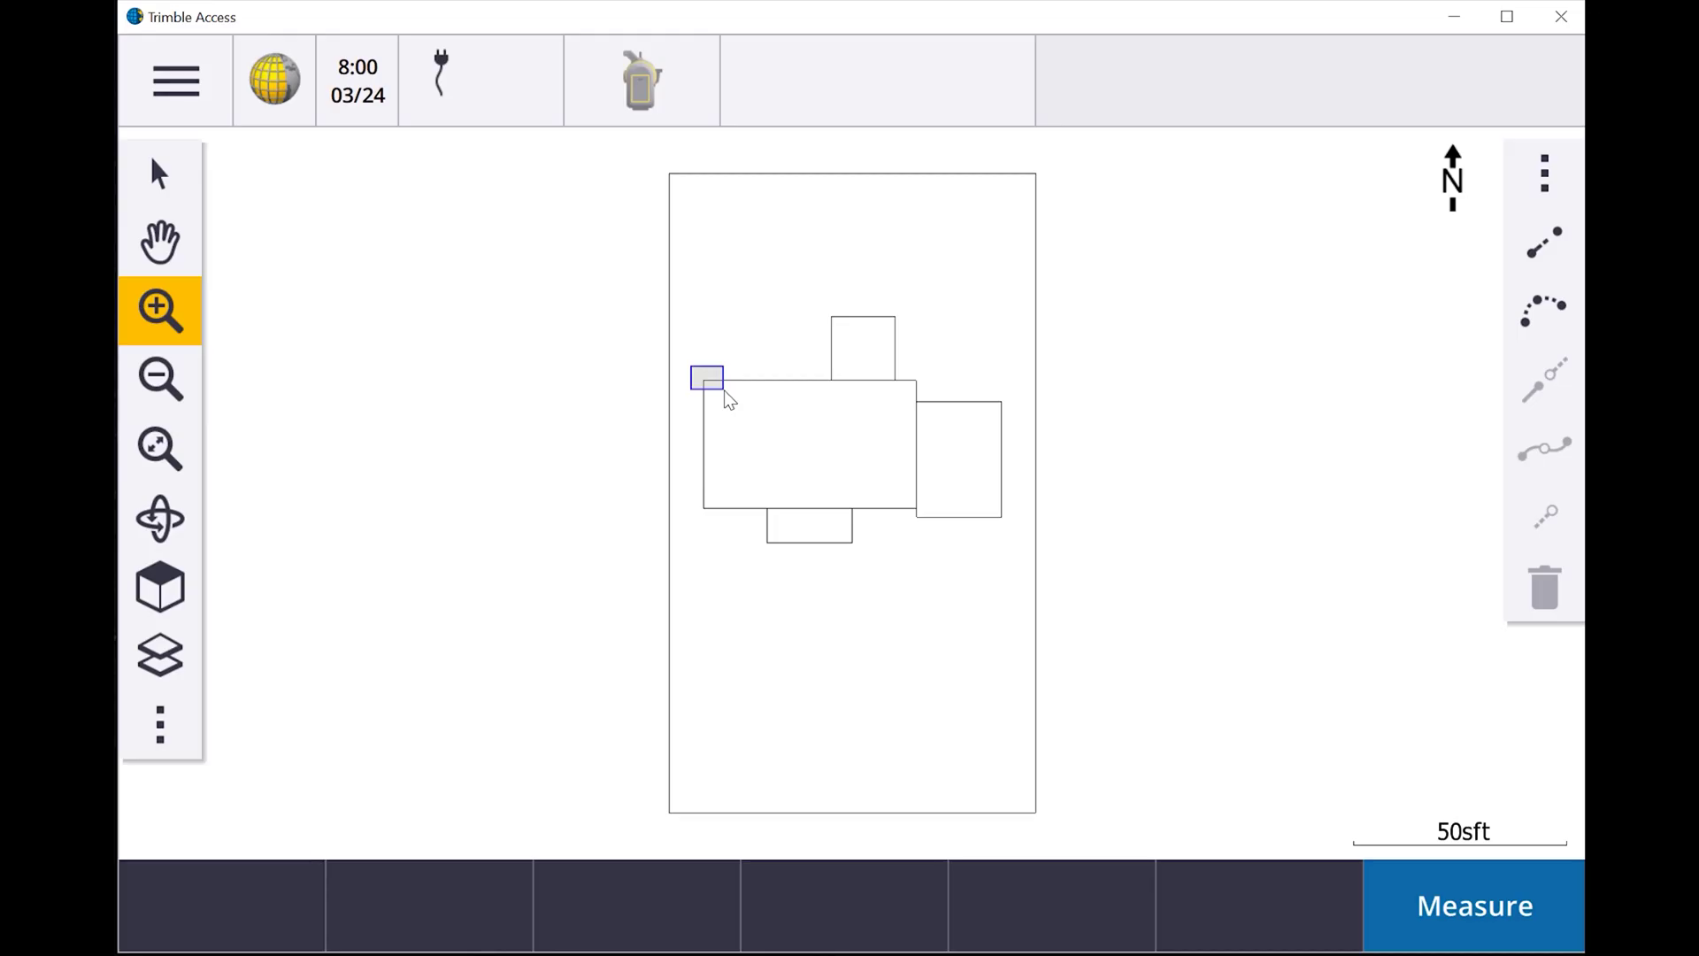
Zoom in three times on the main rectangle's upper-left corner, then bring up map actions there.
{"action": "left_click_drag", "start_coordinate": [704, 478], "coordinate": [783, 639]}
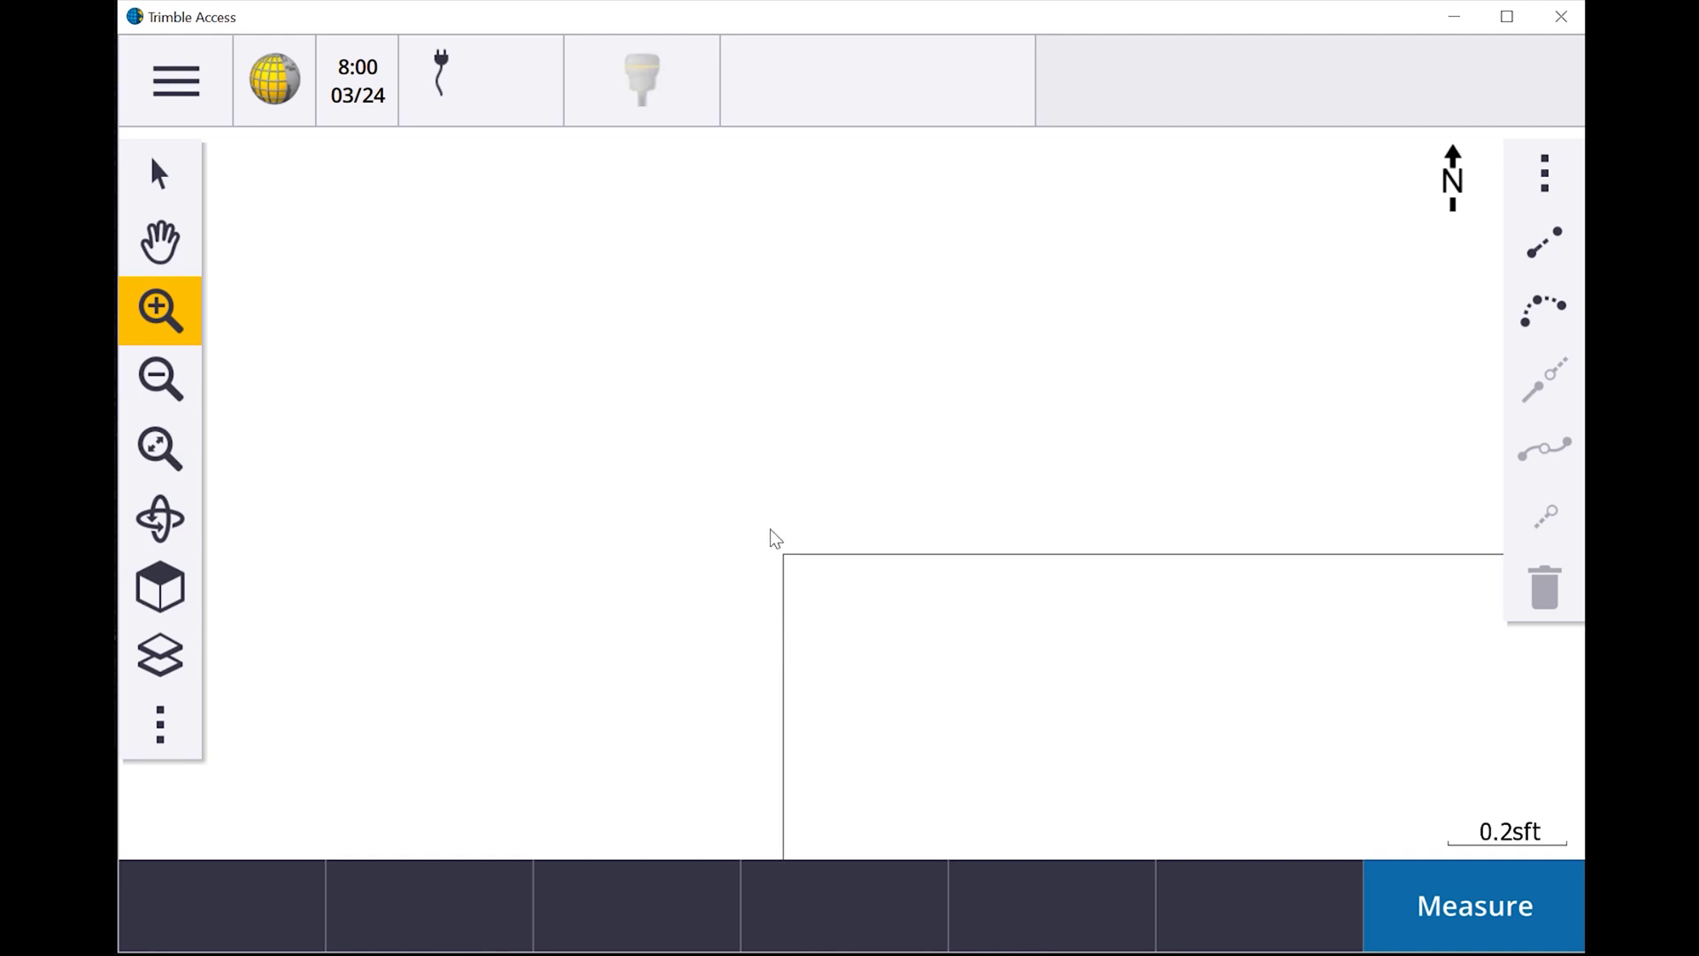
{"action": "left_click_drag", "start_coordinate": [771, 533], "coordinate": [807, 580]}
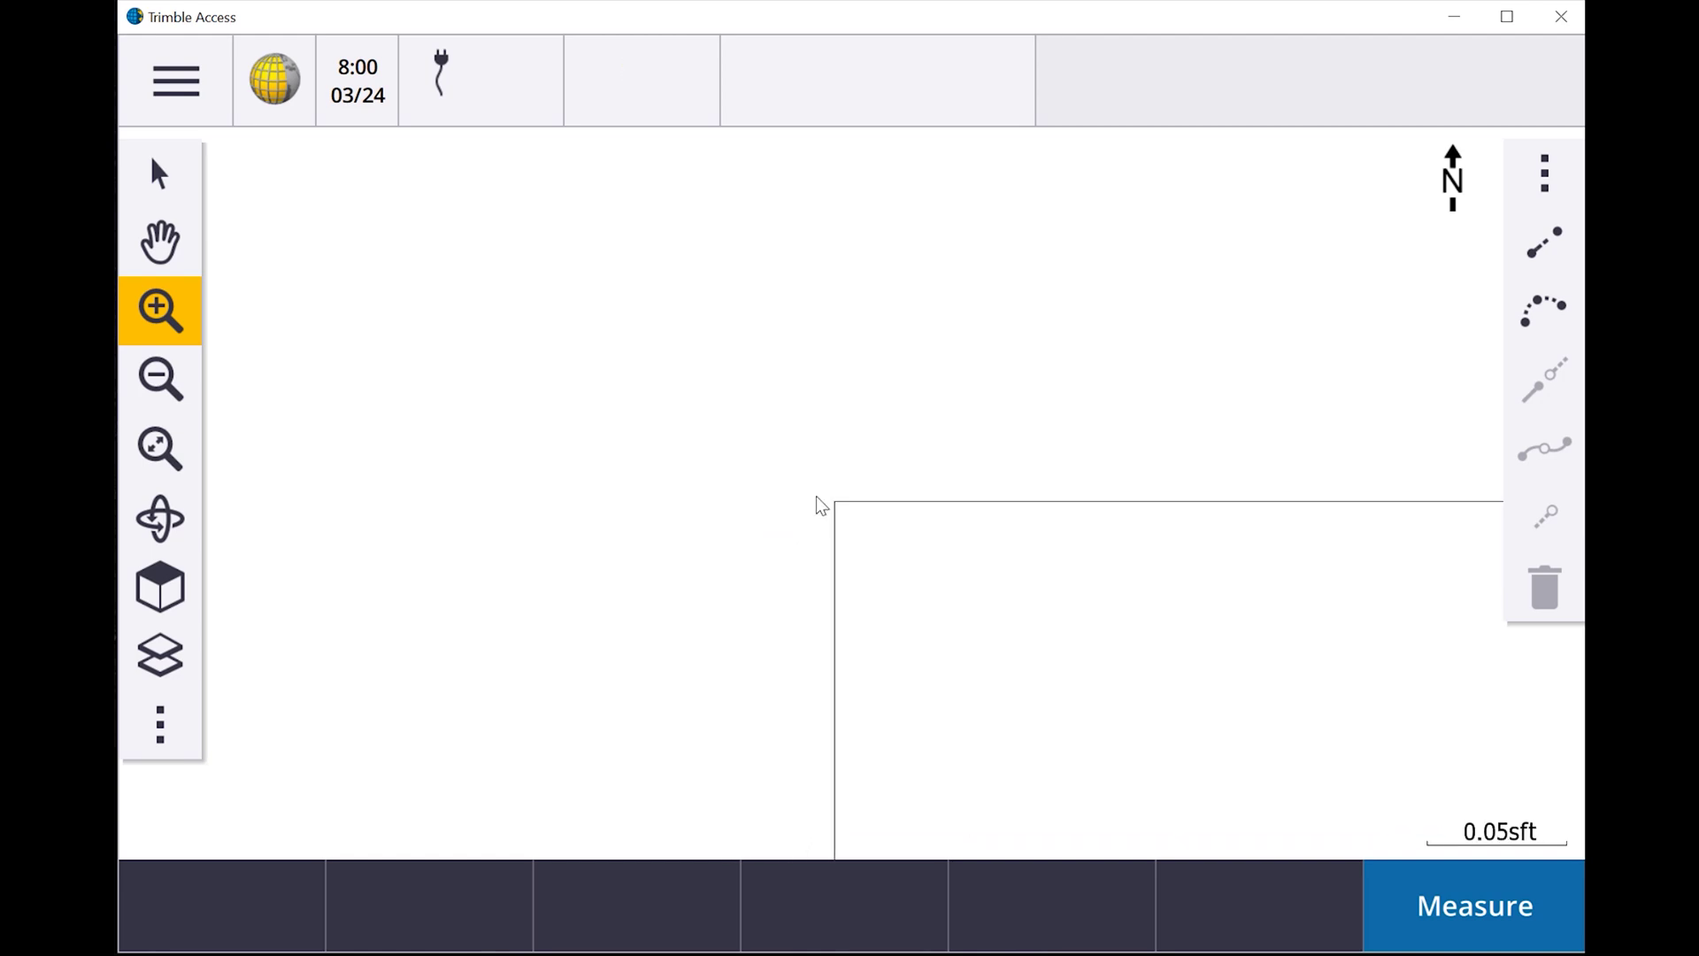
{"action": "left_click_drag", "start_coordinate": [816, 497], "coordinate": [866, 526]}
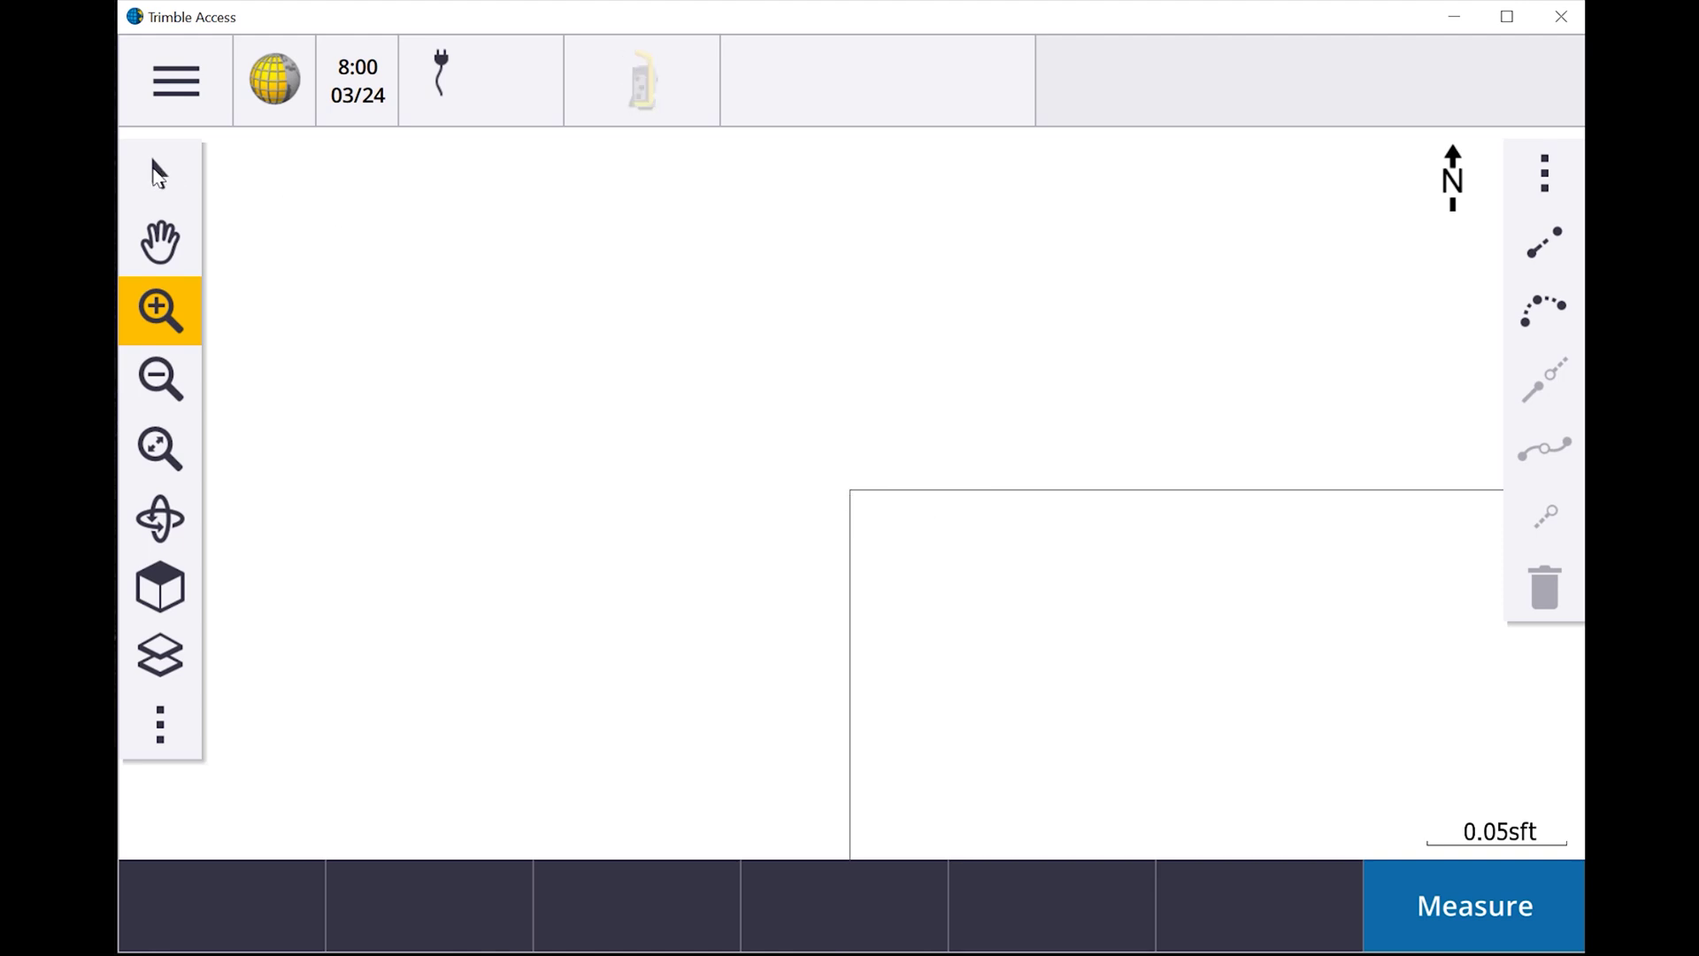
{"action": "left_click", "coordinate": [164, 177]}
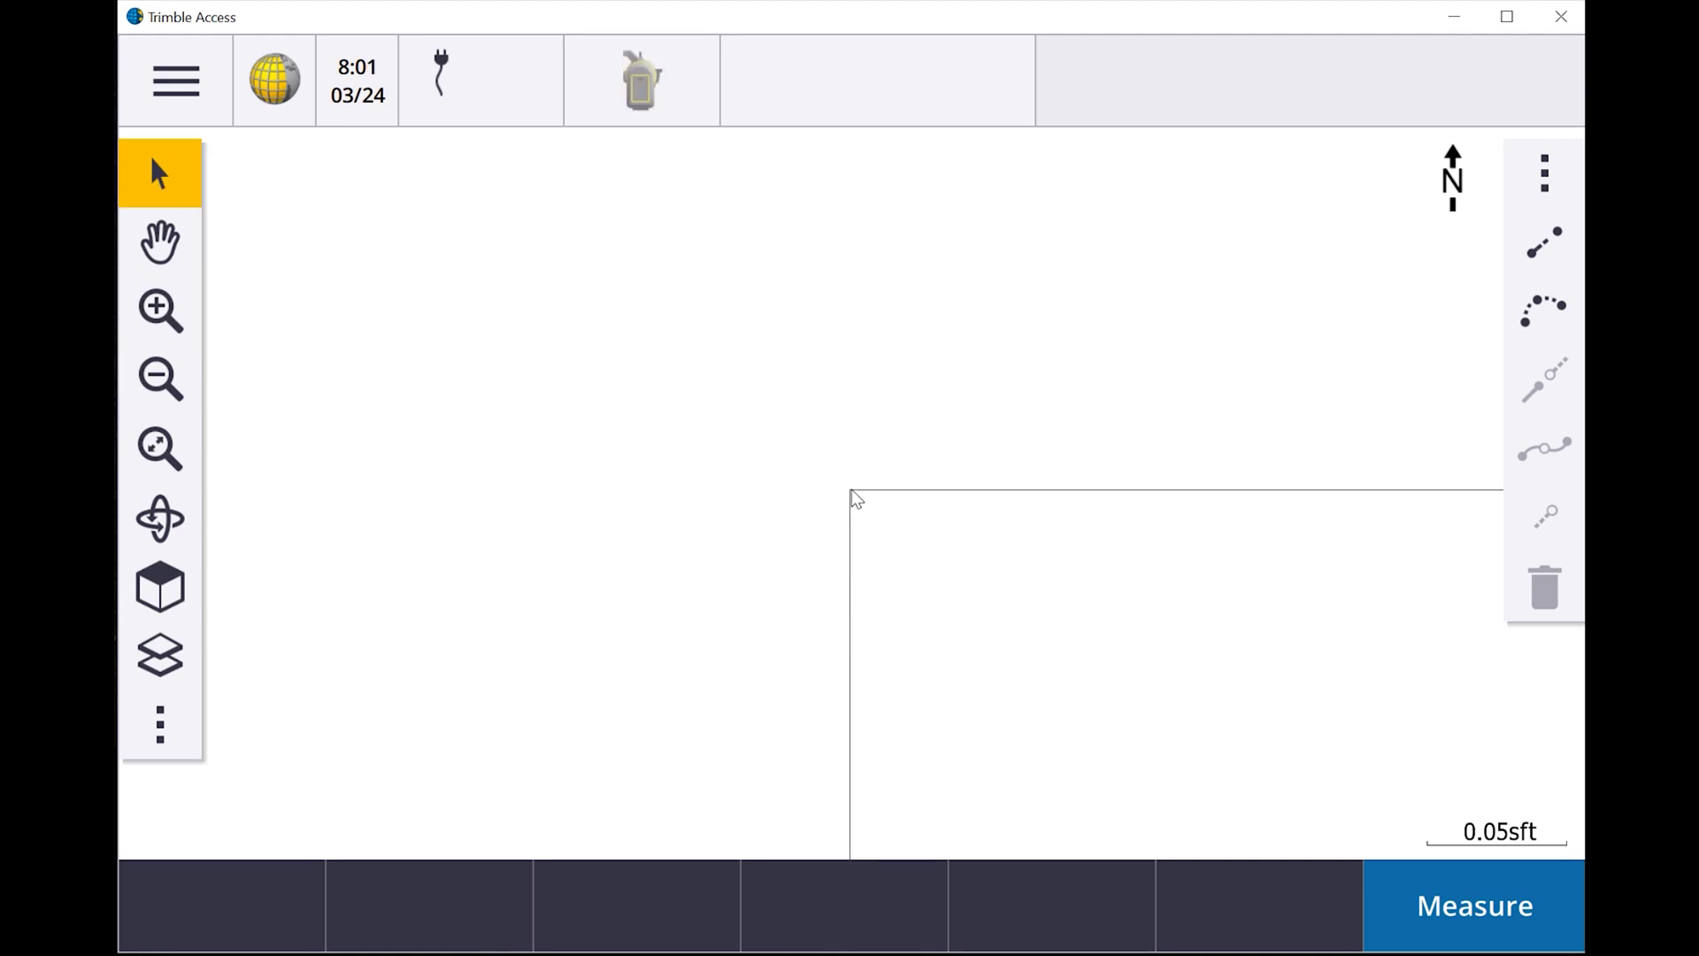
{"action": "right_click", "coordinate": [852, 494]}
Key in and store point 100 at the corner with code bldgcor and elevation 300.
{"action": "left_click", "coordinate": [965, 432]}
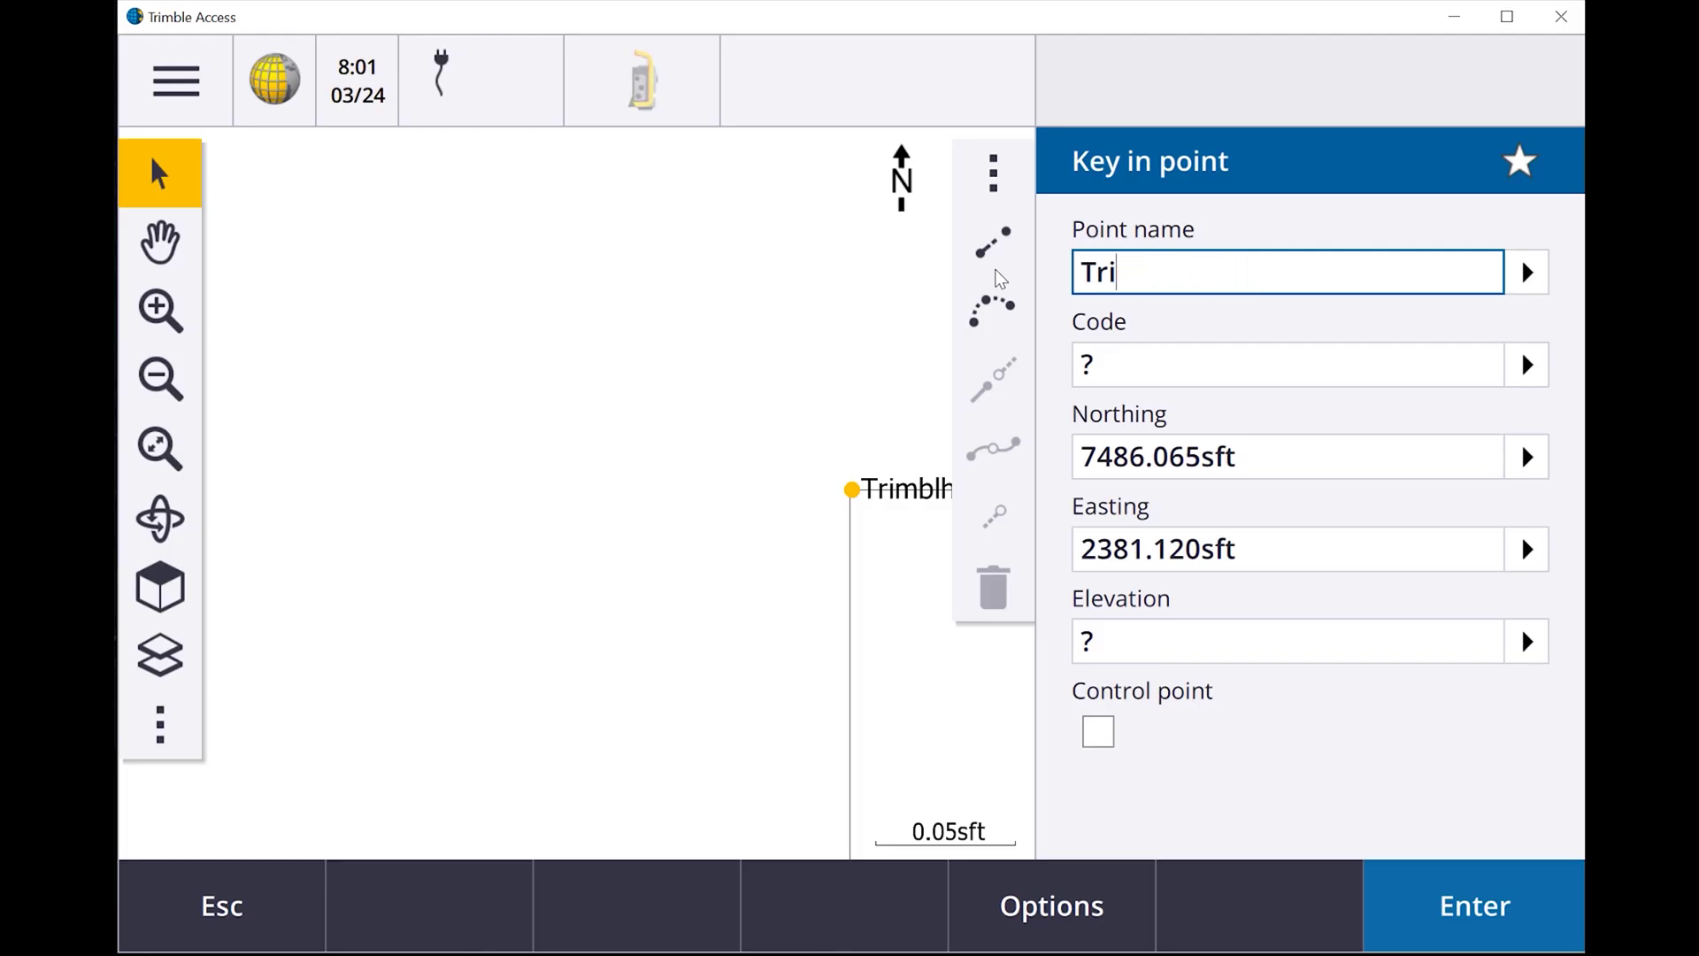
{"action": "type", "text": "bld"}
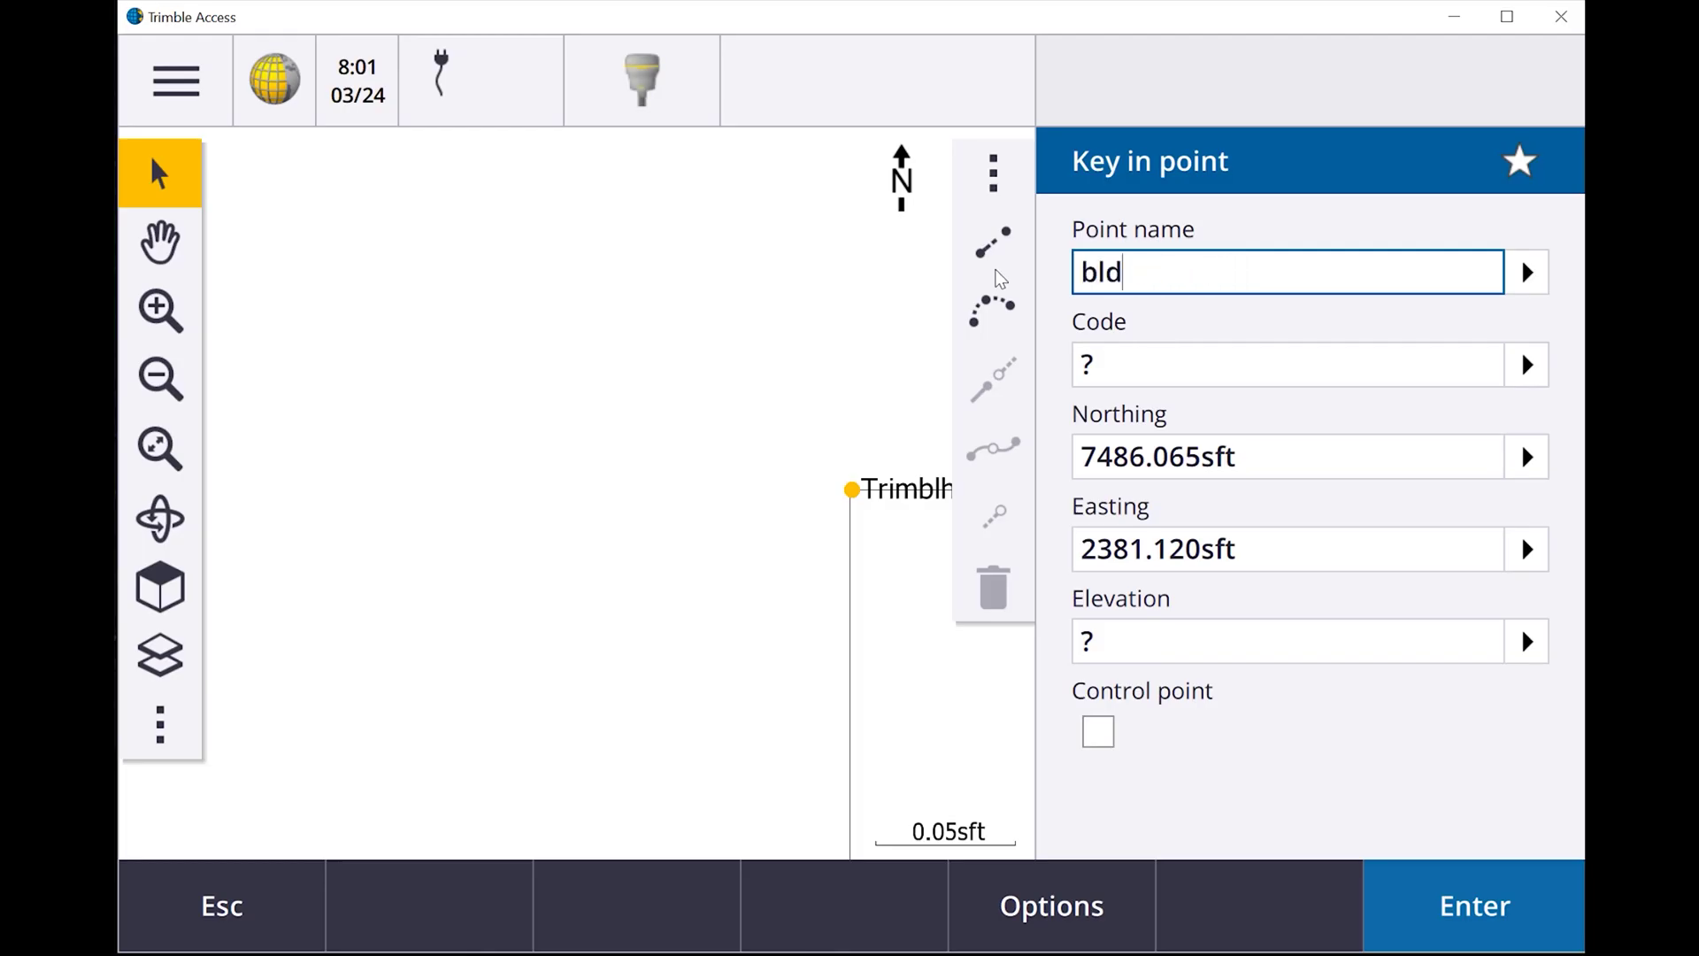
{"action": "type", "text": "gcor"}
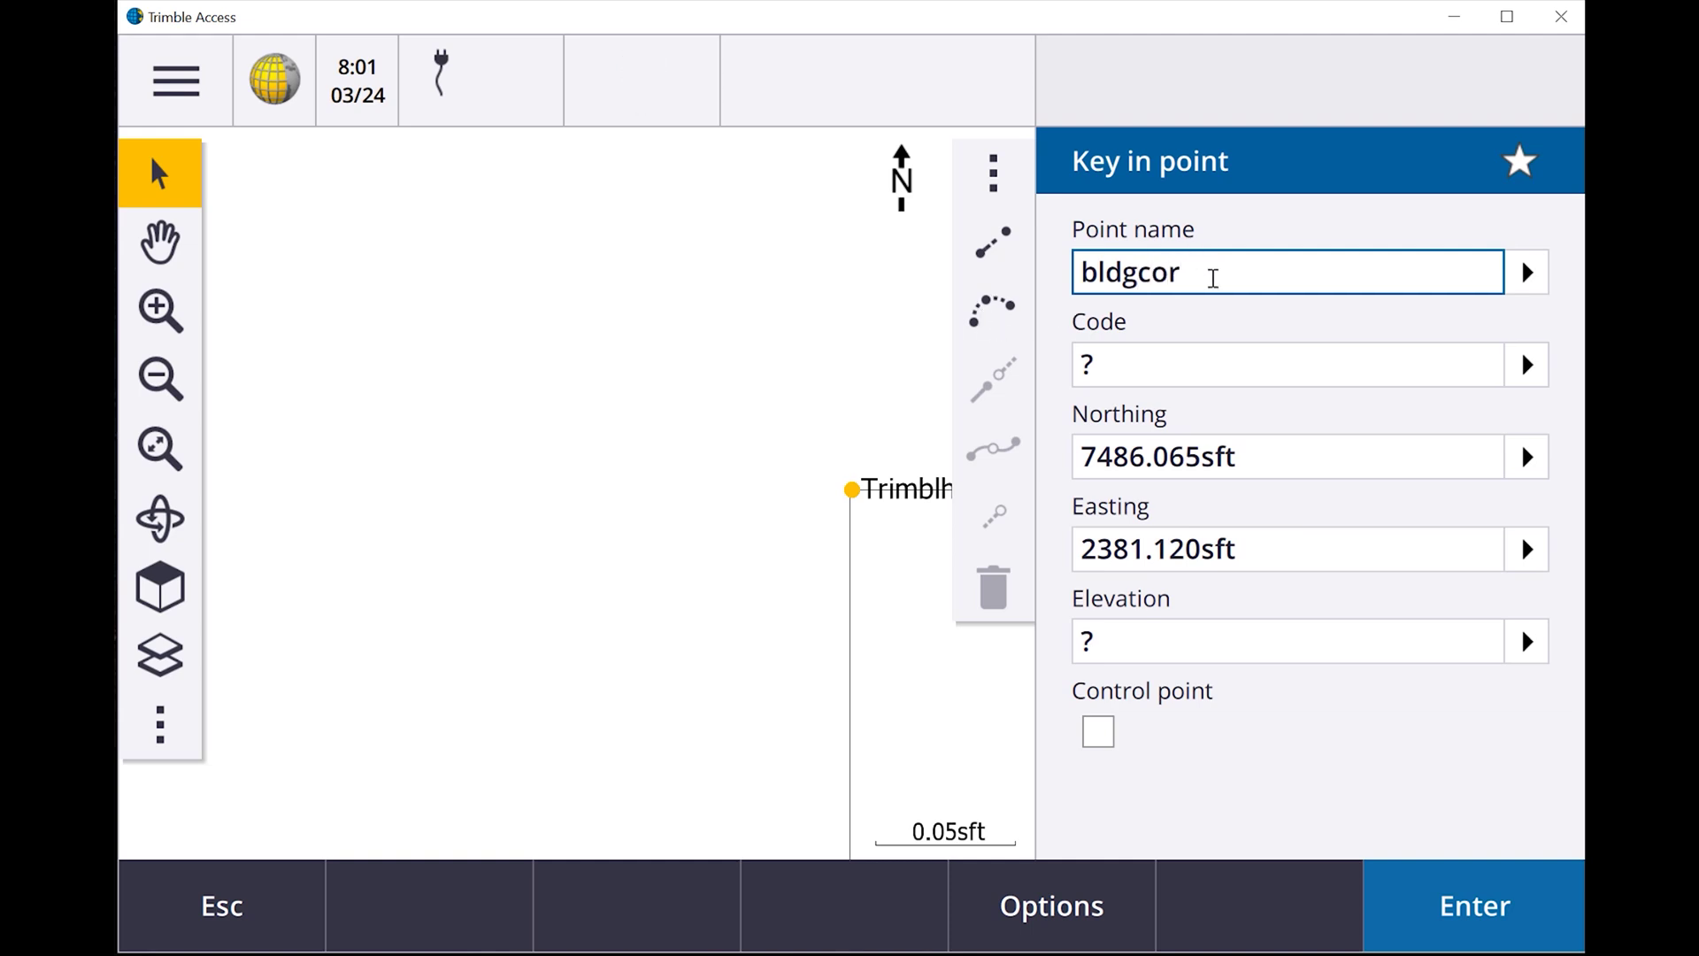
{"action": "left_click_drag", "start_coordinate": [1213, 278], "coordinate": [1002, 278]}
{"action": "type", "text": "100"}
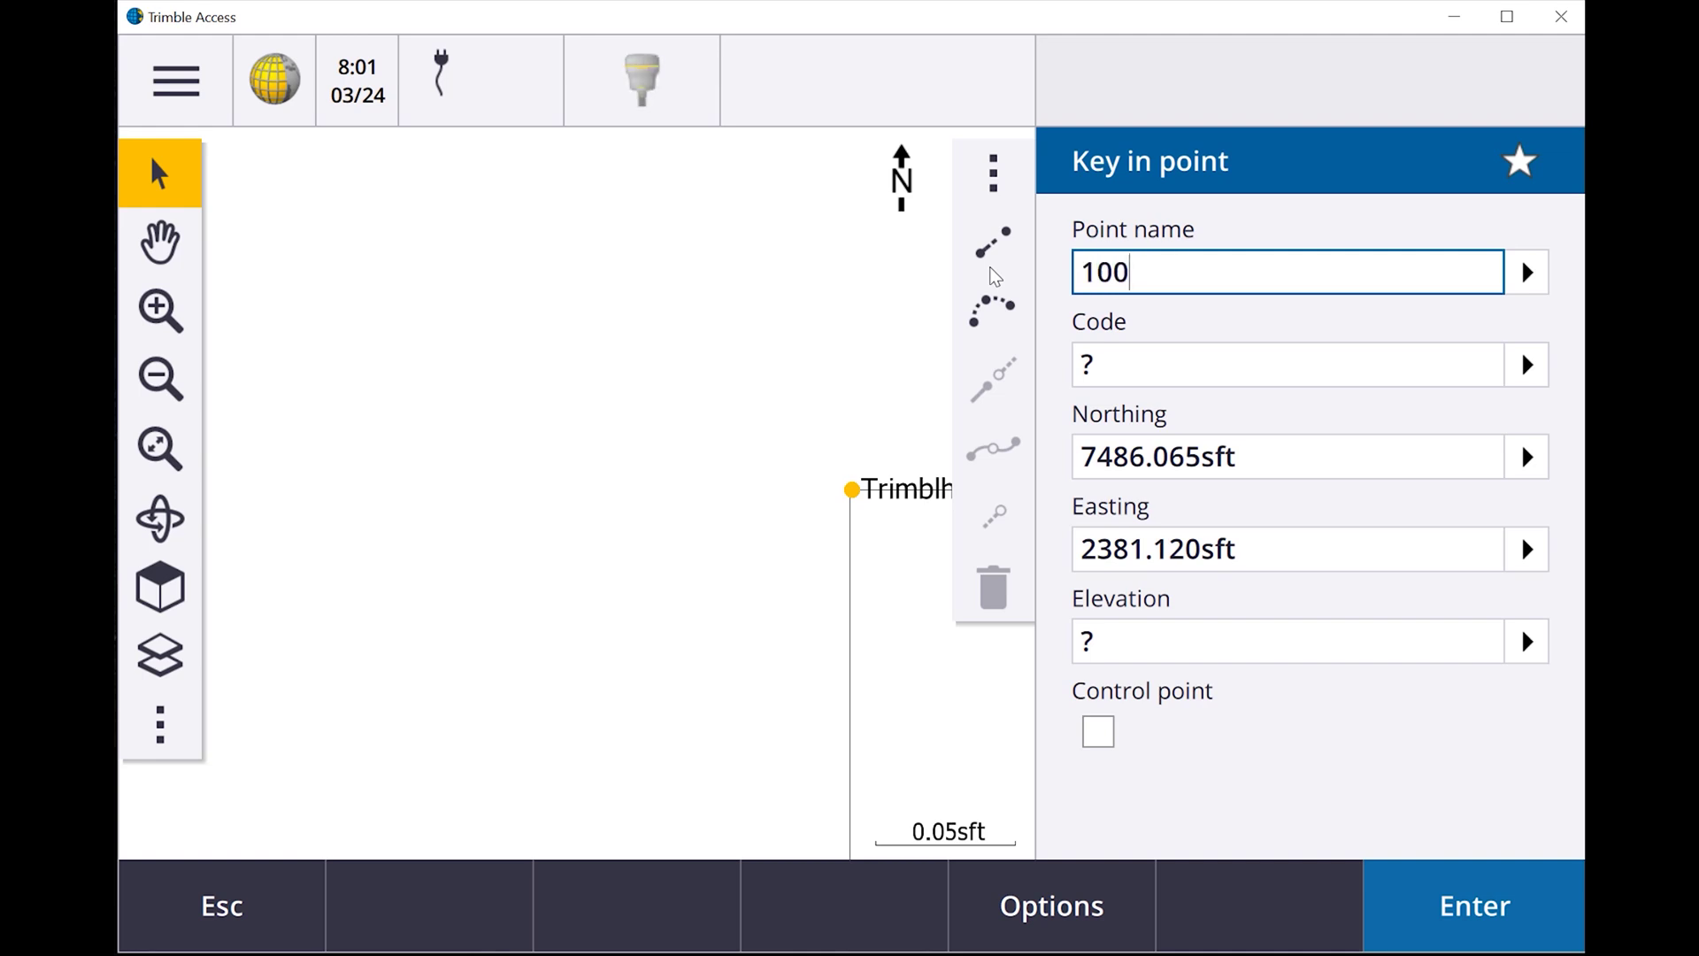
{"action": "left_click", "coordinate": [1120, 357]}
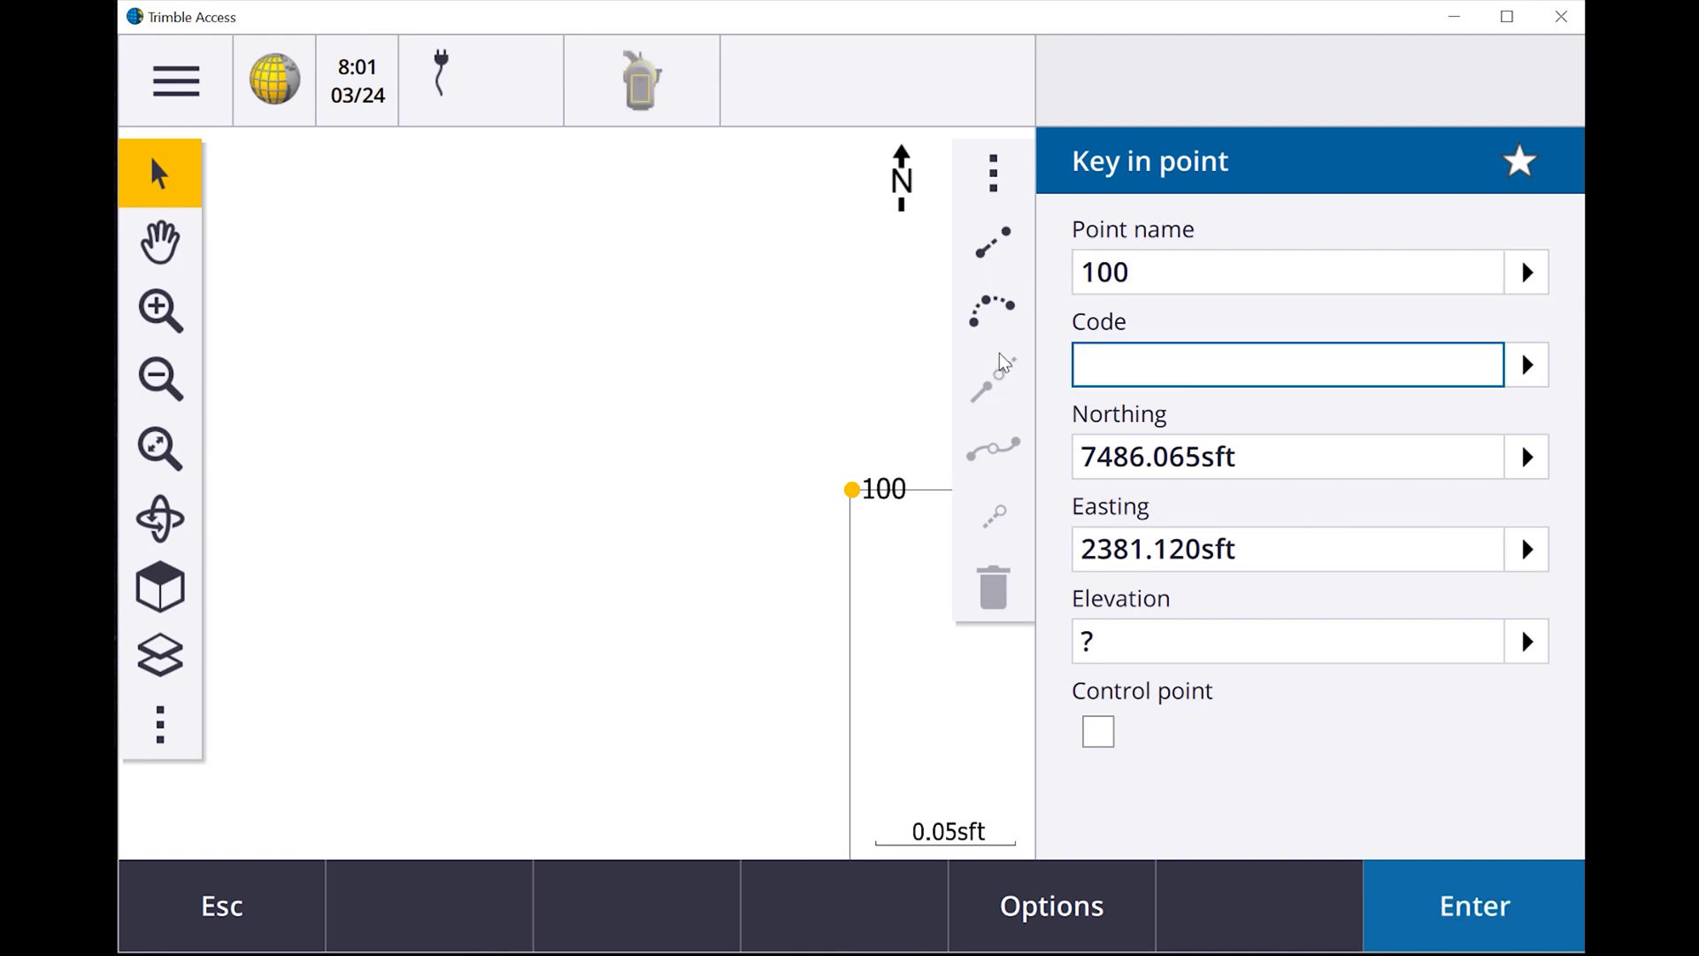
{"action": "type", "text": "bld"}
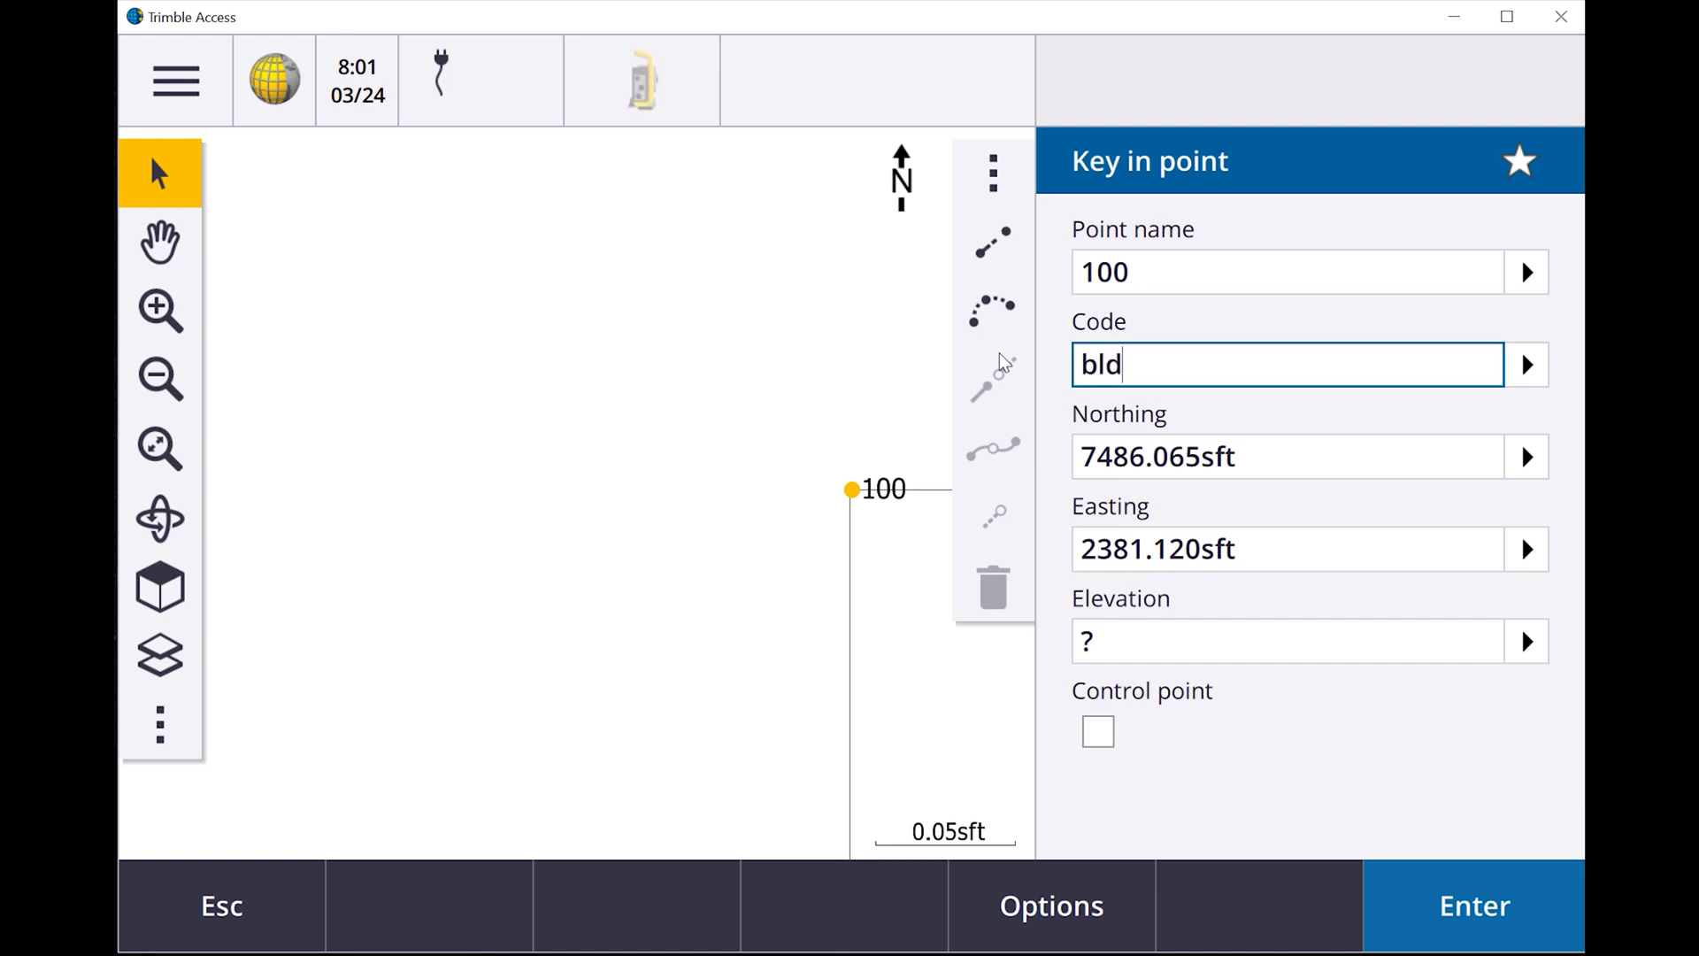
{"action": "type", "text": "gcor"}
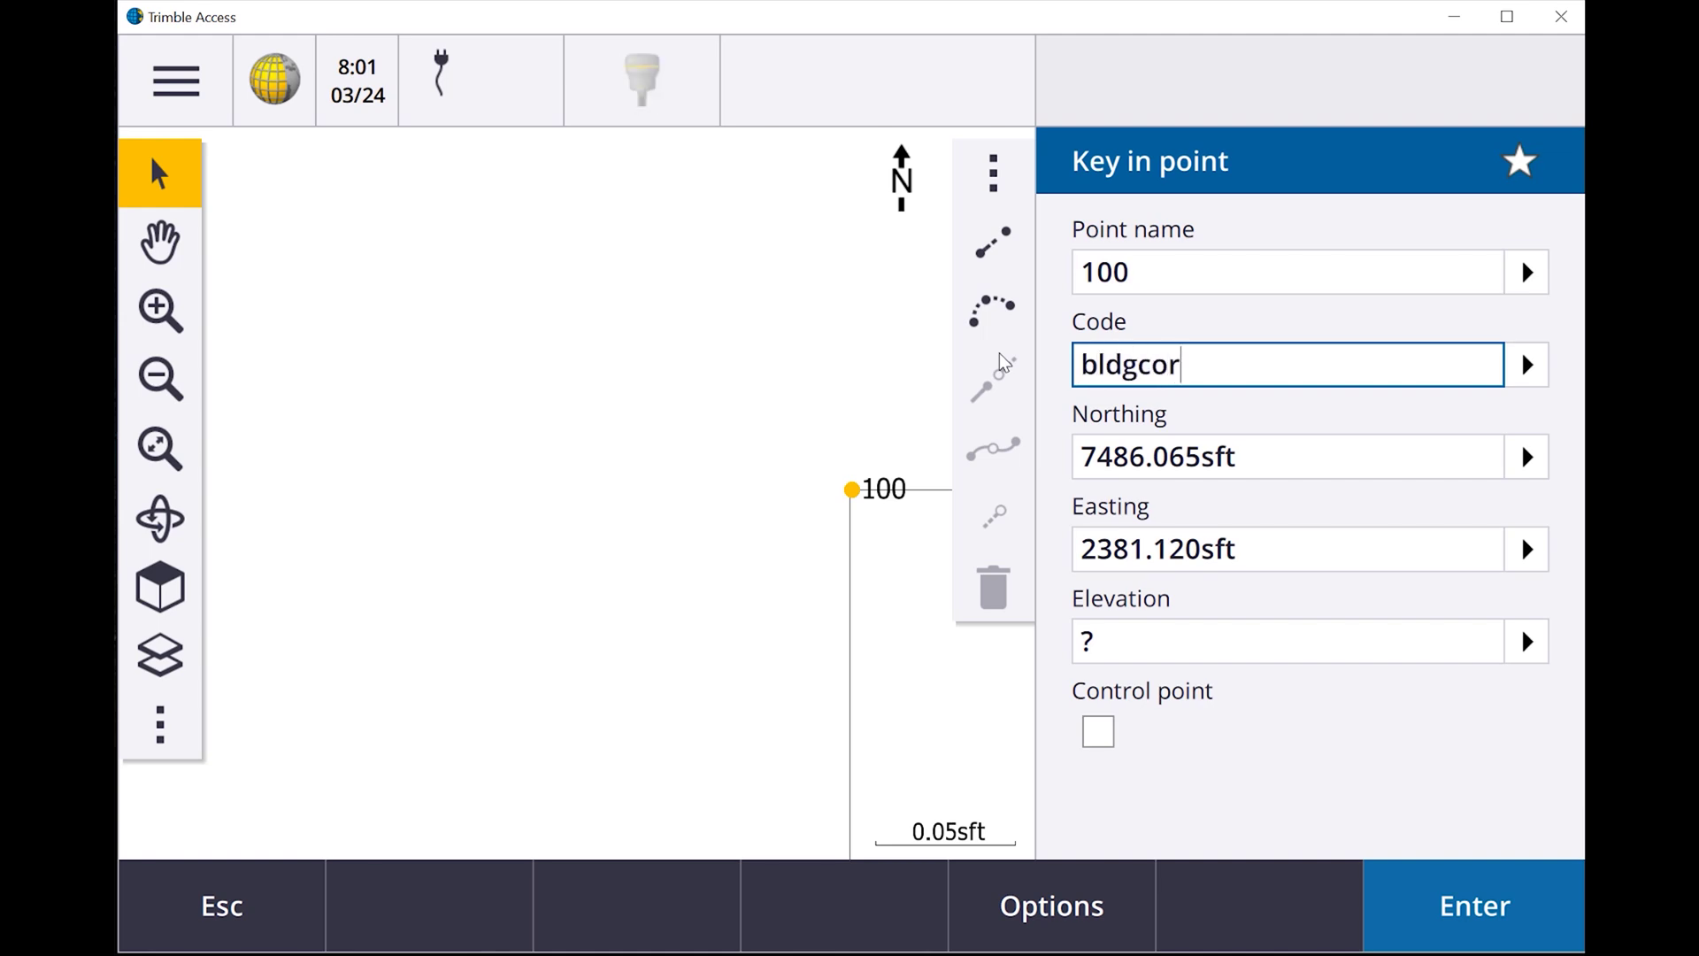
{"action": "left_click", "coordinate": [1127, 661]}
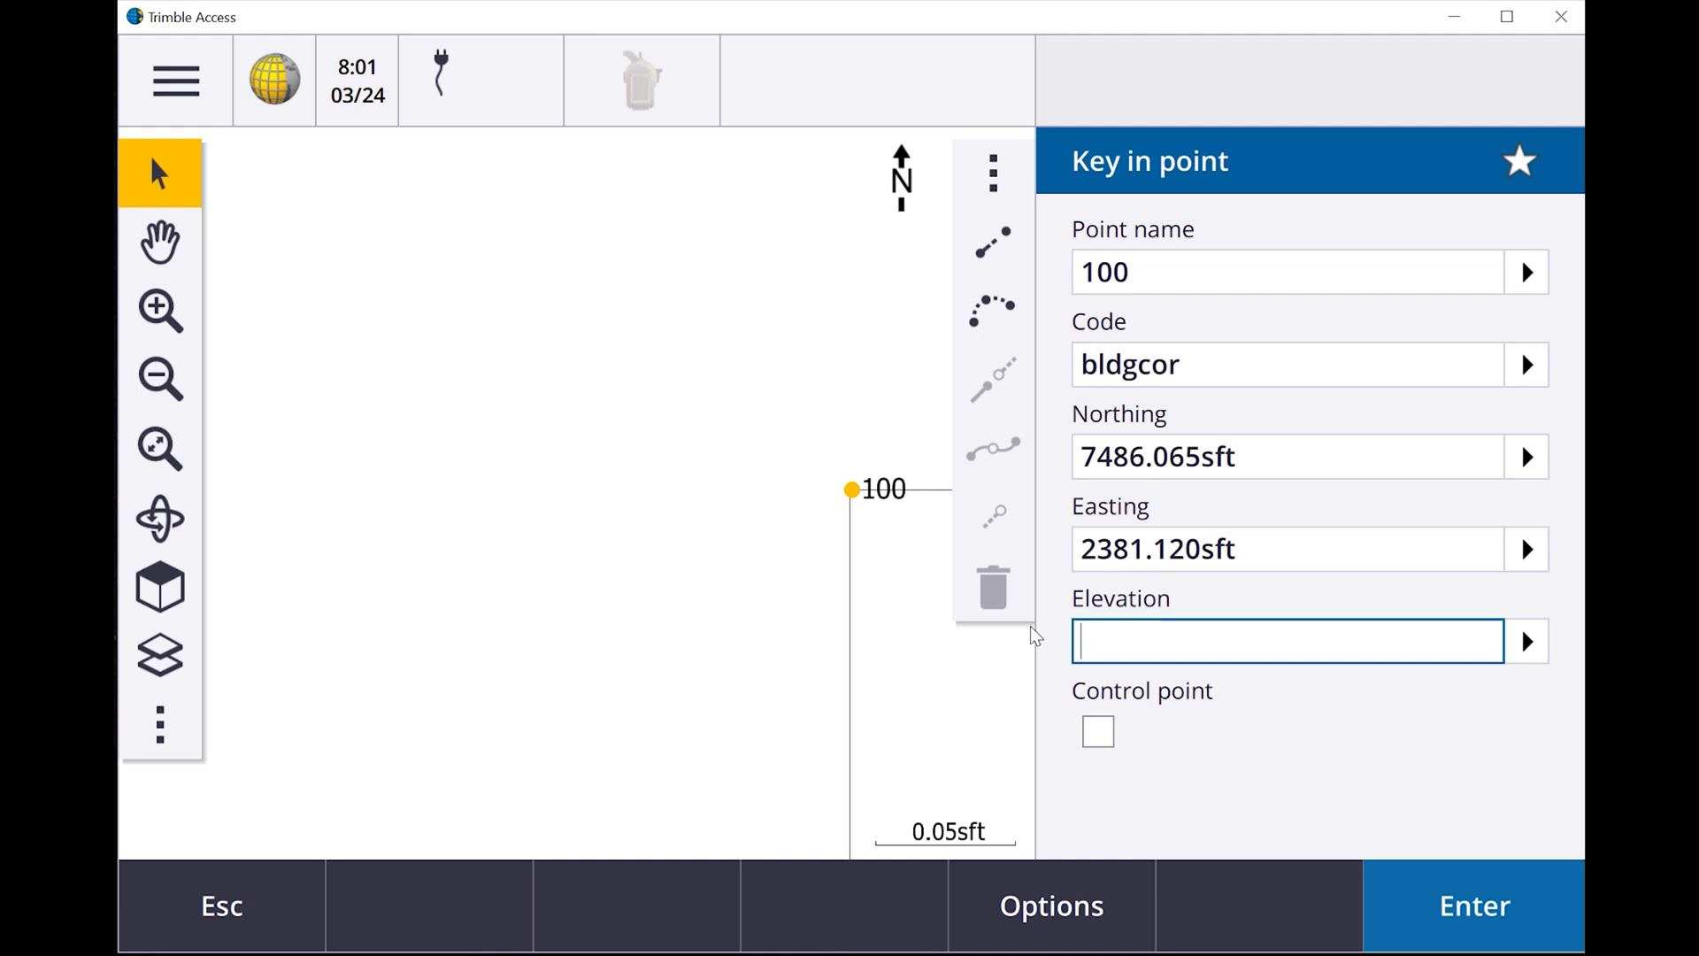
{"action": "type", "text": "300"}
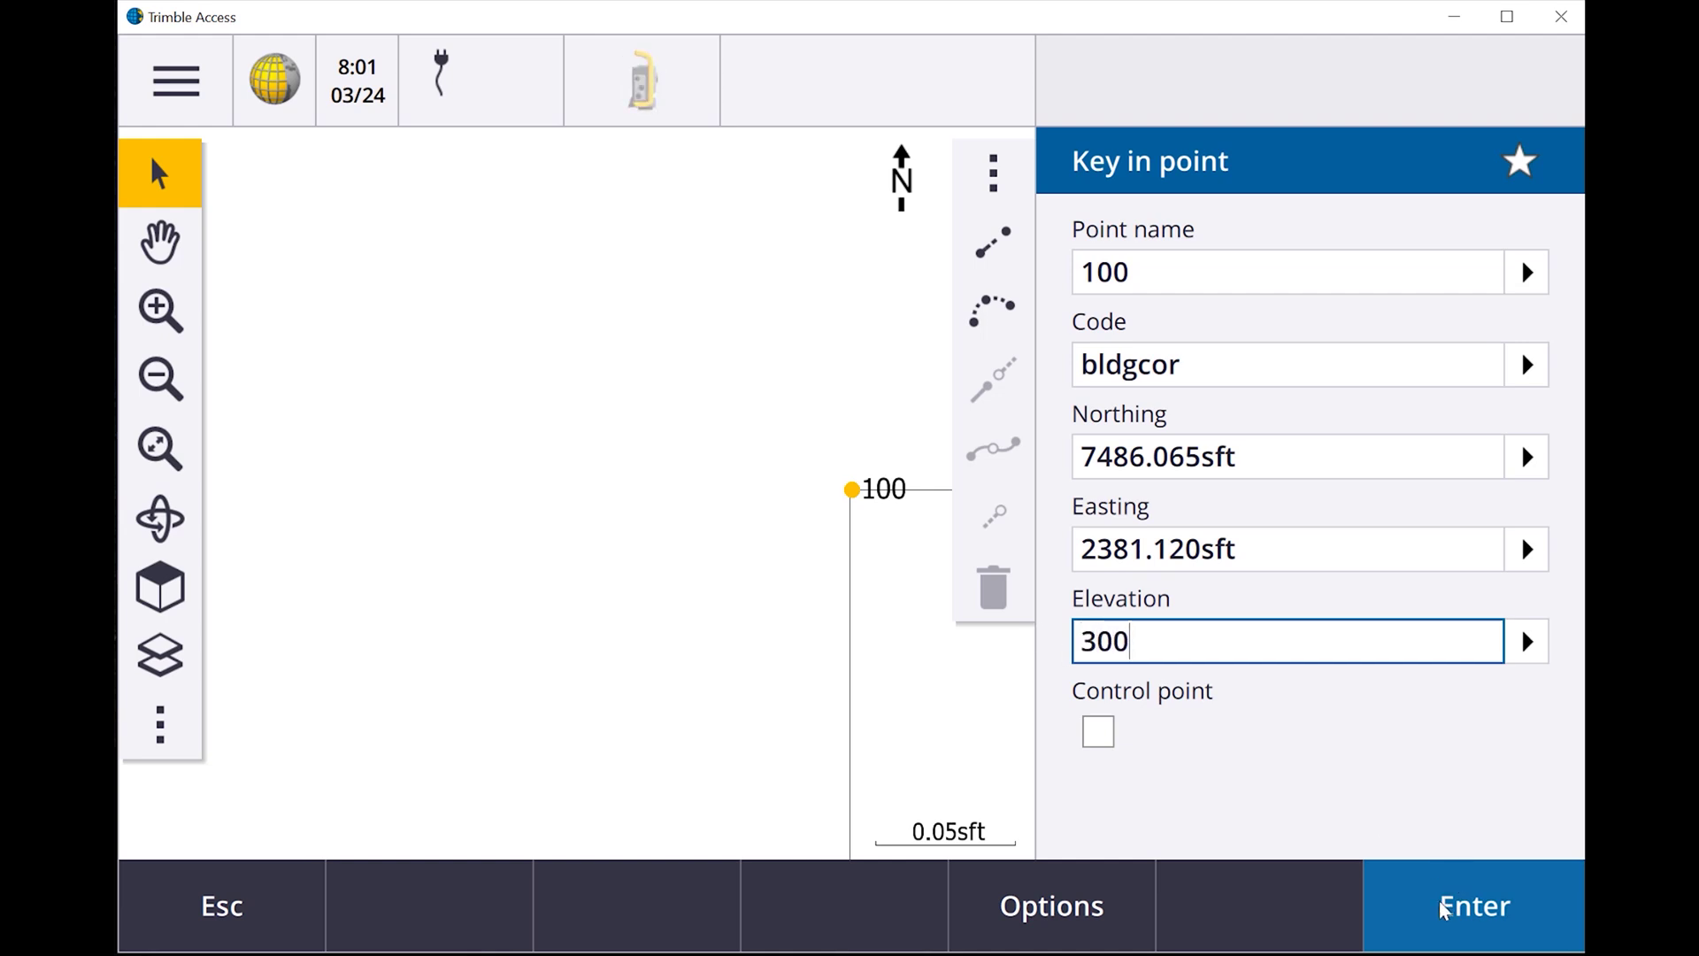
{"action": "key", "text": "Tab"}
{"action": "left_click", "coordinate": [1453, 911]}
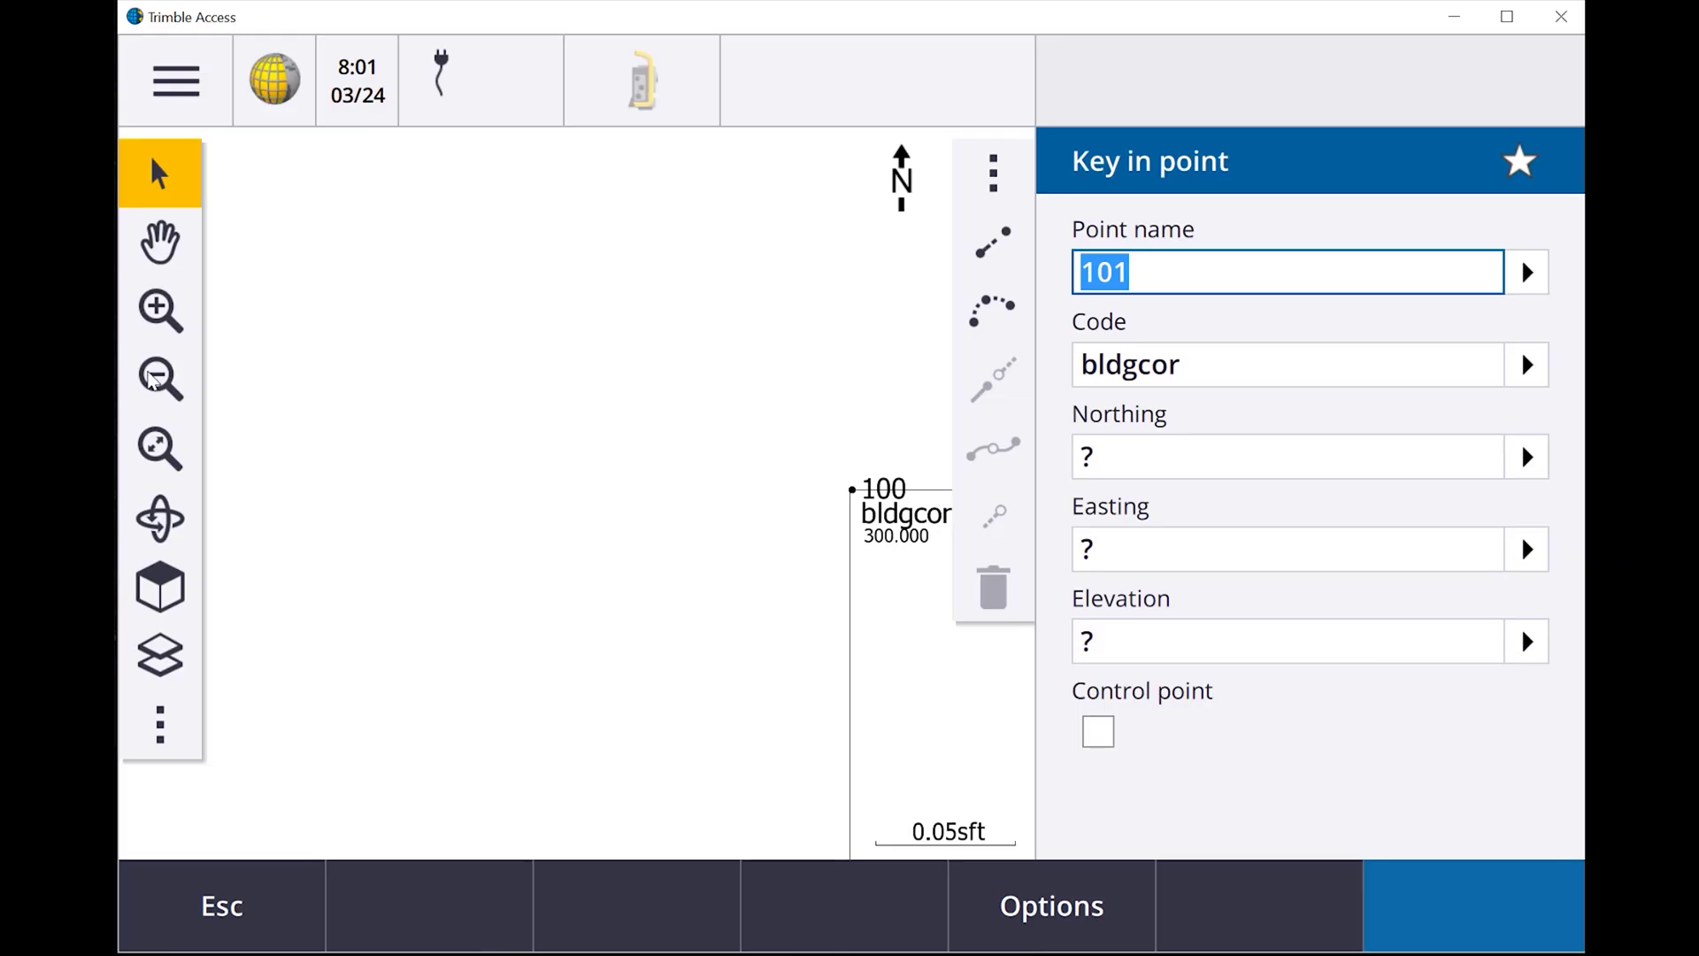
Zoom the map out to show the whole house drawing.
{"action": "left_click", "coordinate": [152, 378]}
{"action": "left_click", "coordinate": [153, 379]}
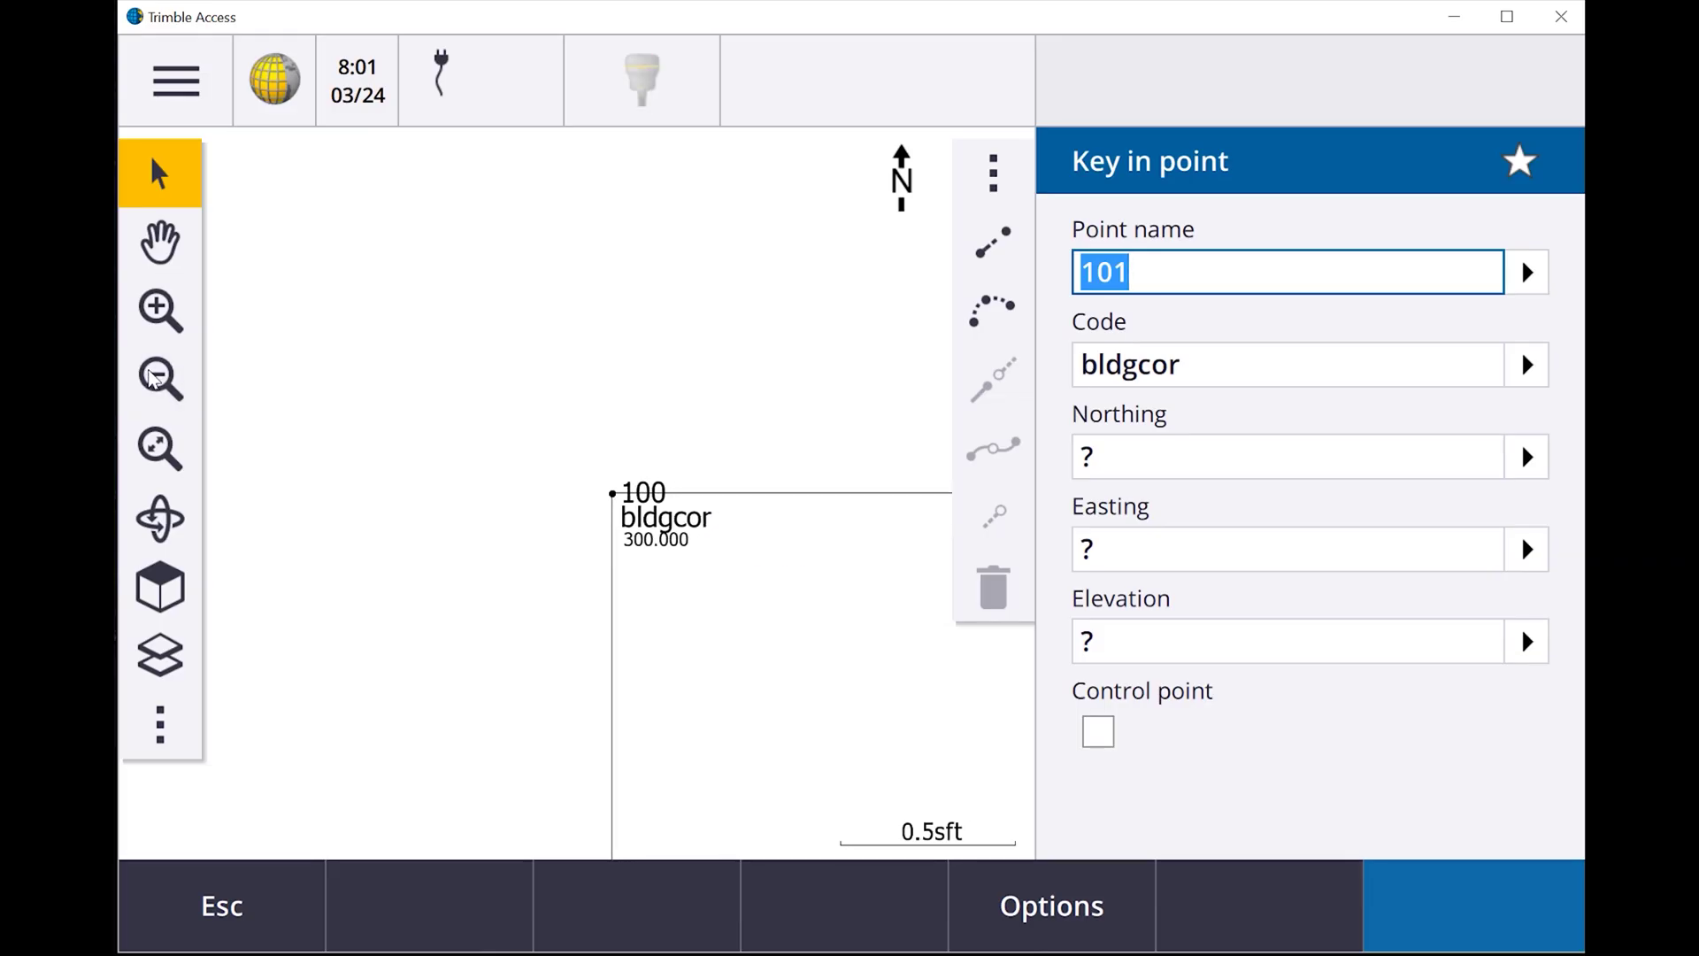
{"action": "left_click", "coordinate": [153, 379]}
{"action": "left_click", "coordinate": [152, 379]}
{"action": "left_click", "coordinate": [154, 376]}
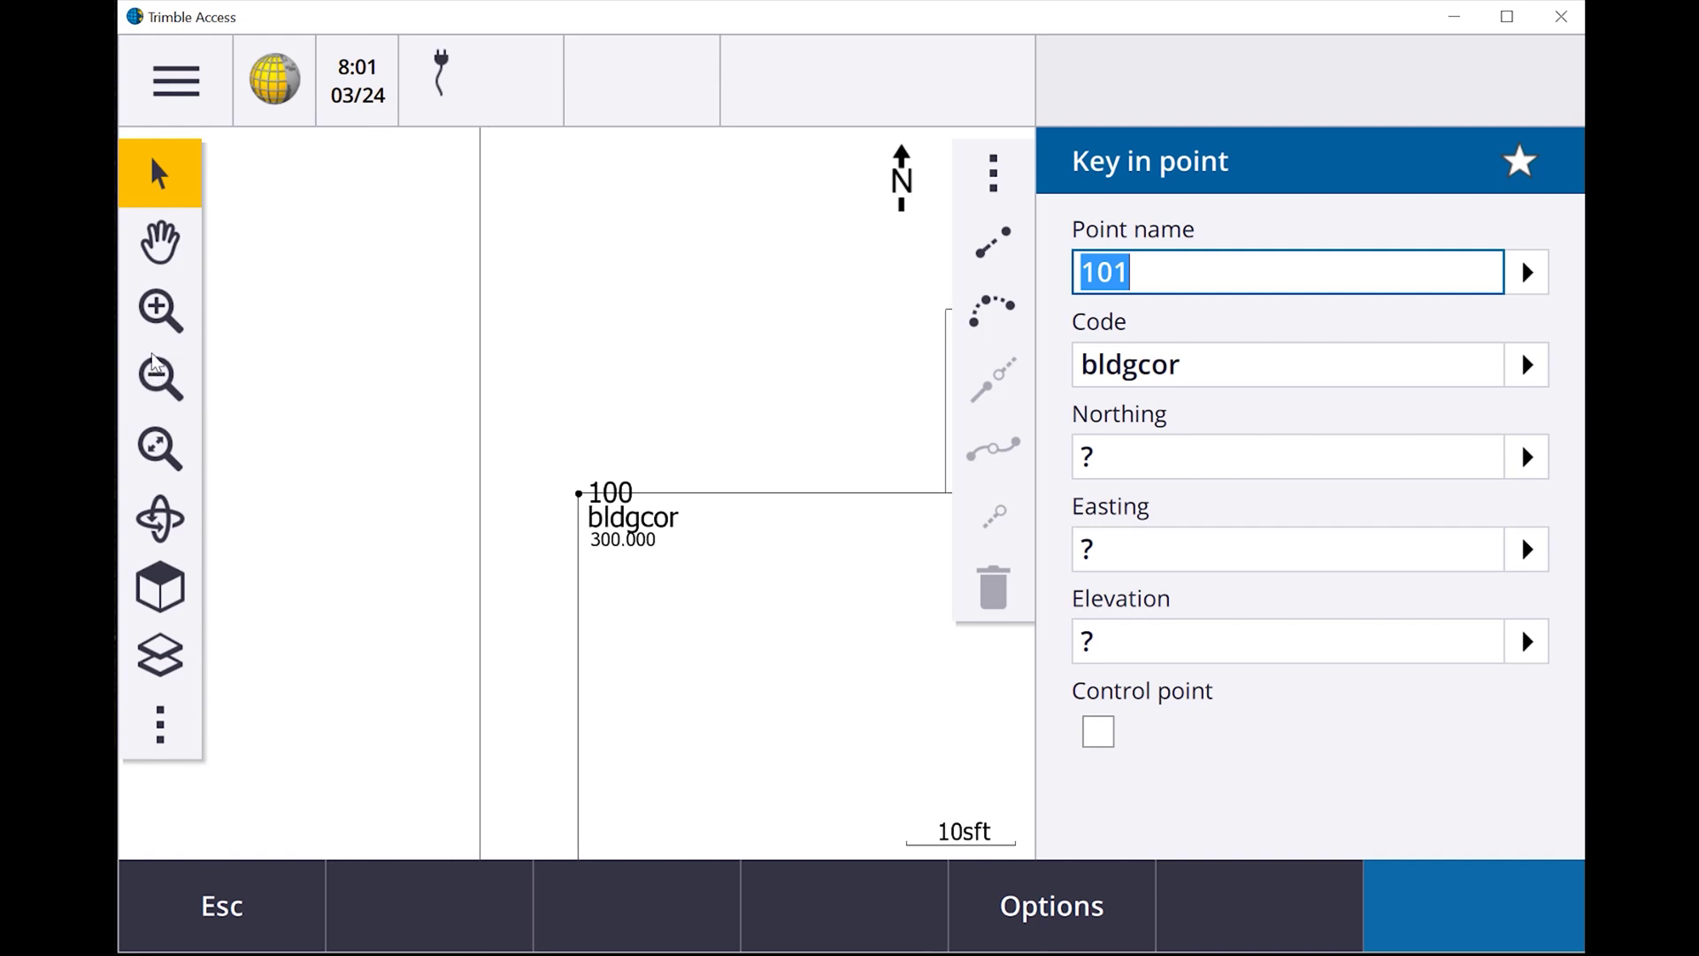
{"action": "left_click", "coordinate": [154, 377]}
{"action": "left_click", "coordinate": [154, 376]}
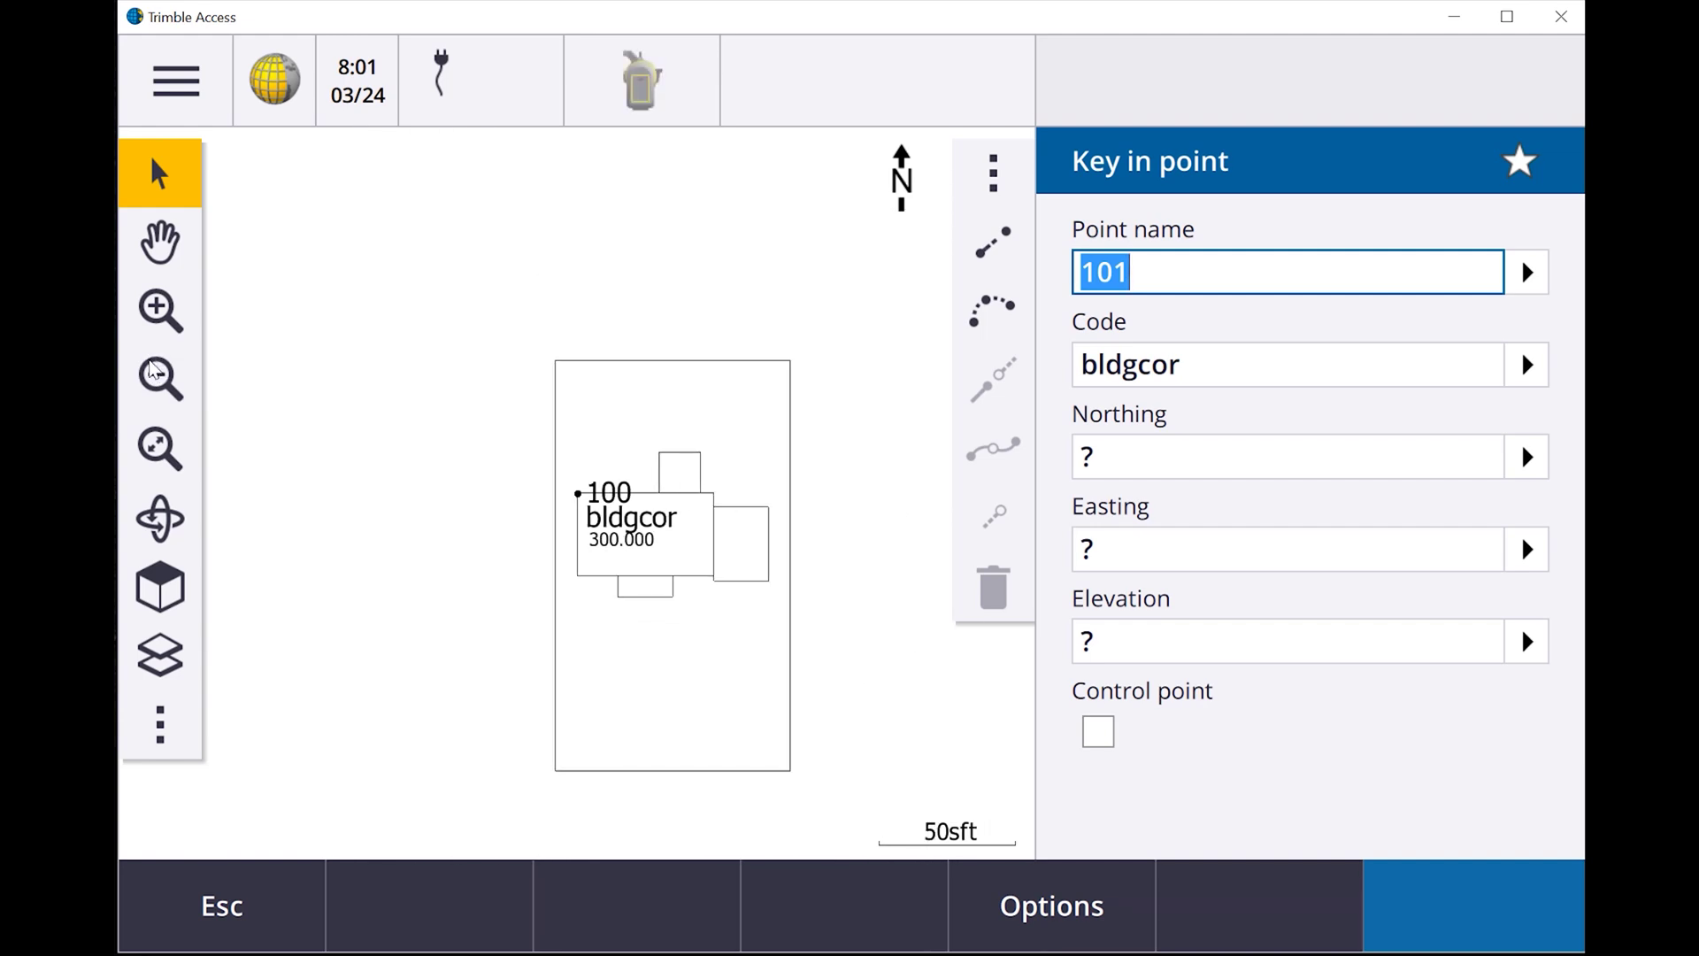
Zoom in on the house footprint around point 100 and shift it right across the map.
{"action": "left_click", "coordinate": [156, 307]}
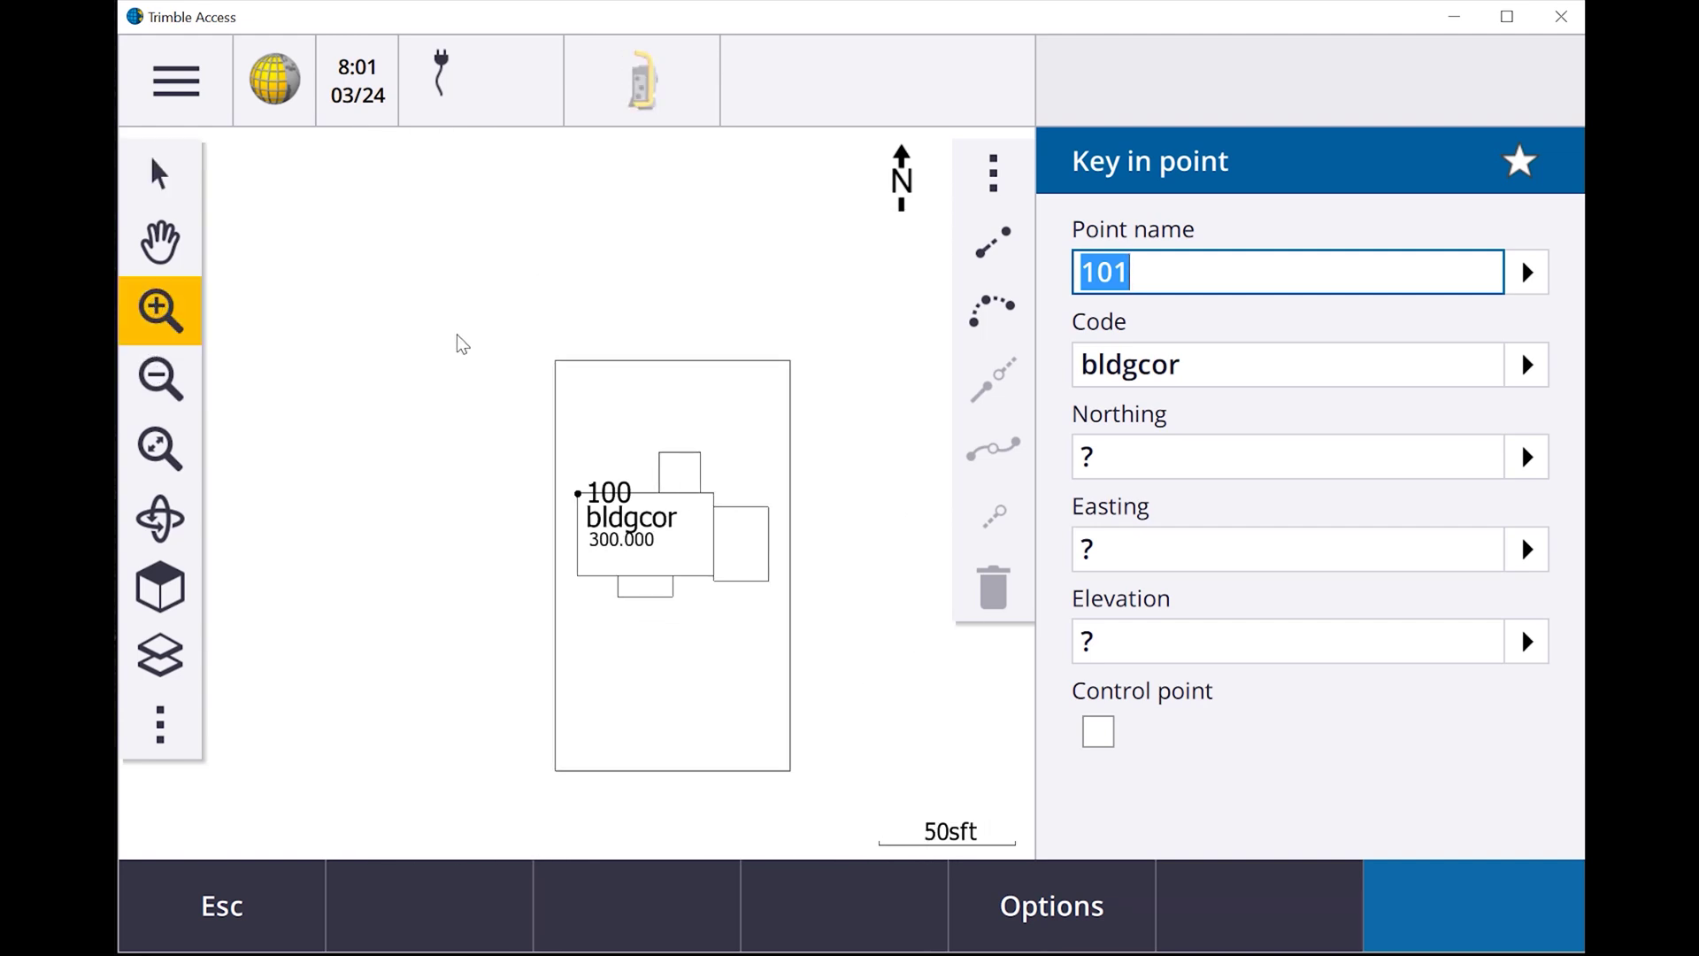
{"action": "left_click_drag", "start_coordinate": [562, 424], "coordinate": [783, 637]}
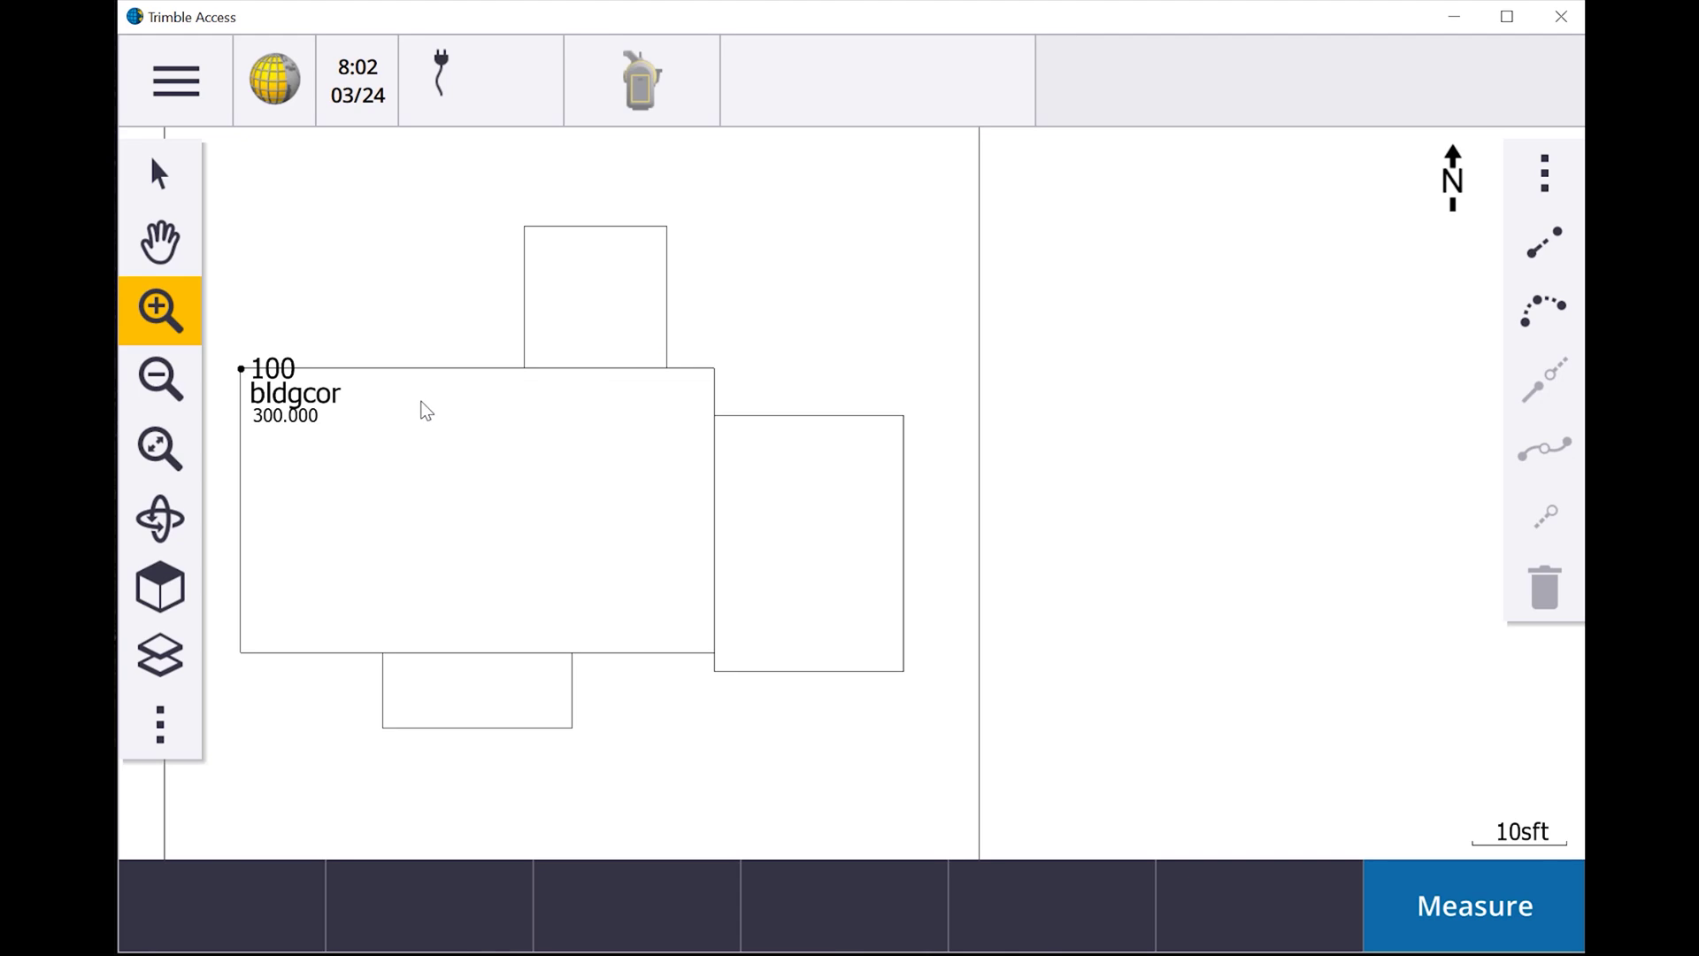
{"action": "left_click", "coordinate": [158, 241]}
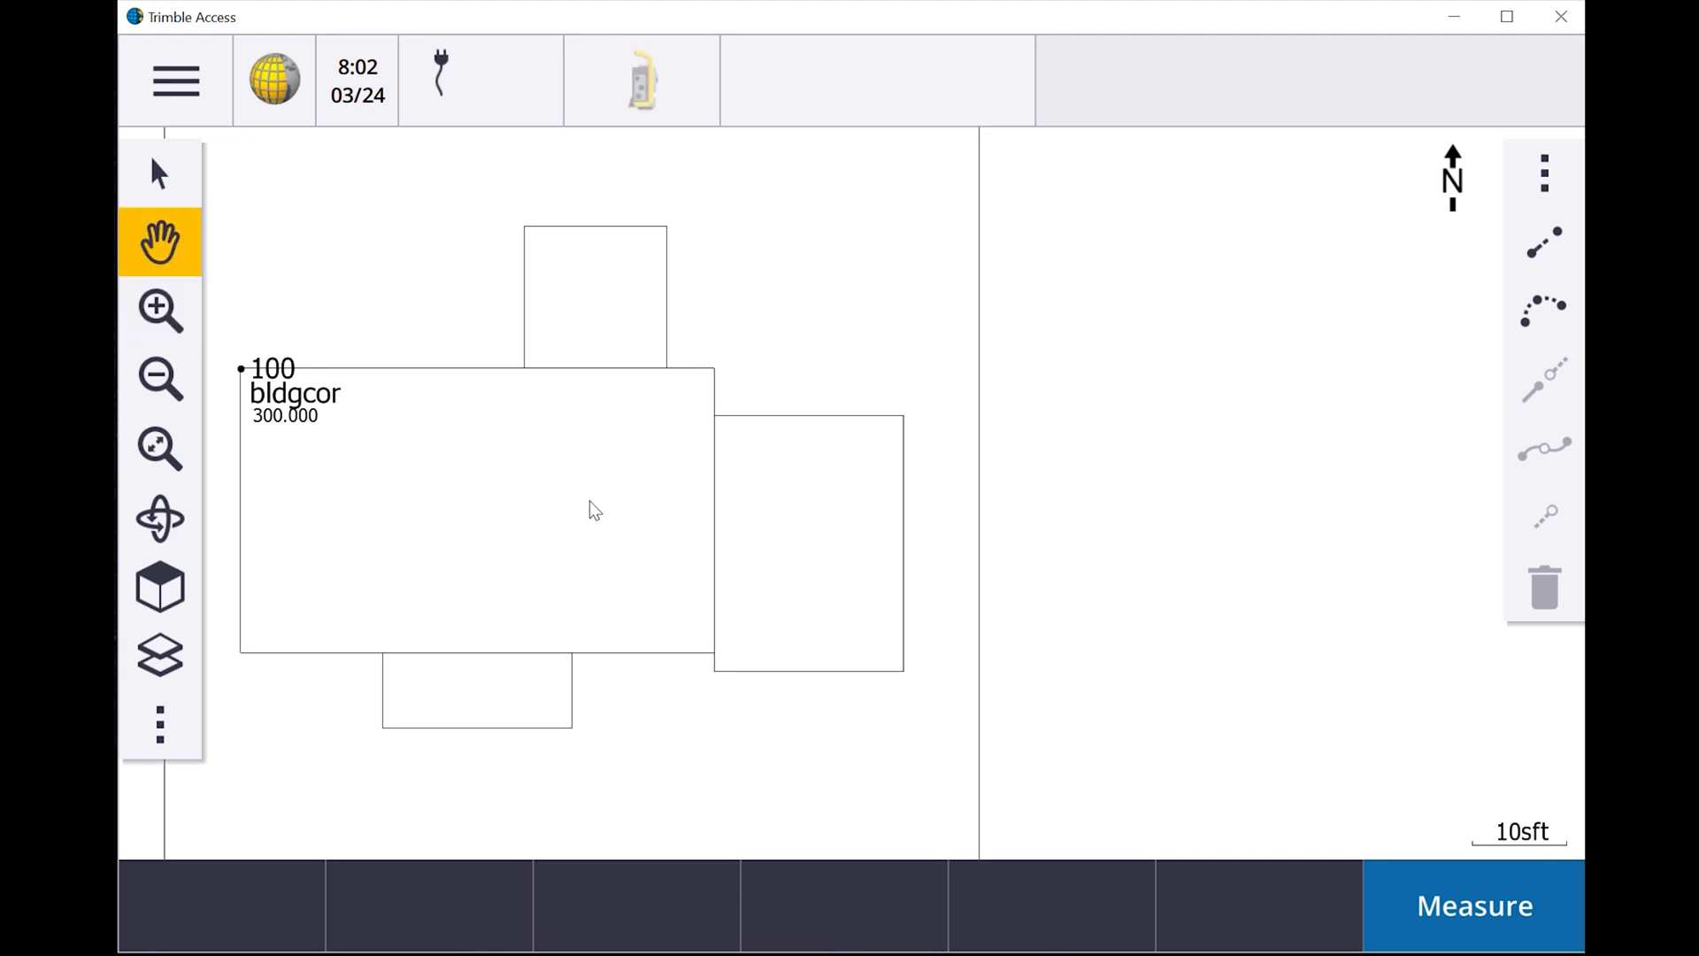
{"action": "left_click_drag", "start_coordinate": [587, 504], "coordinate": [848, 524]}
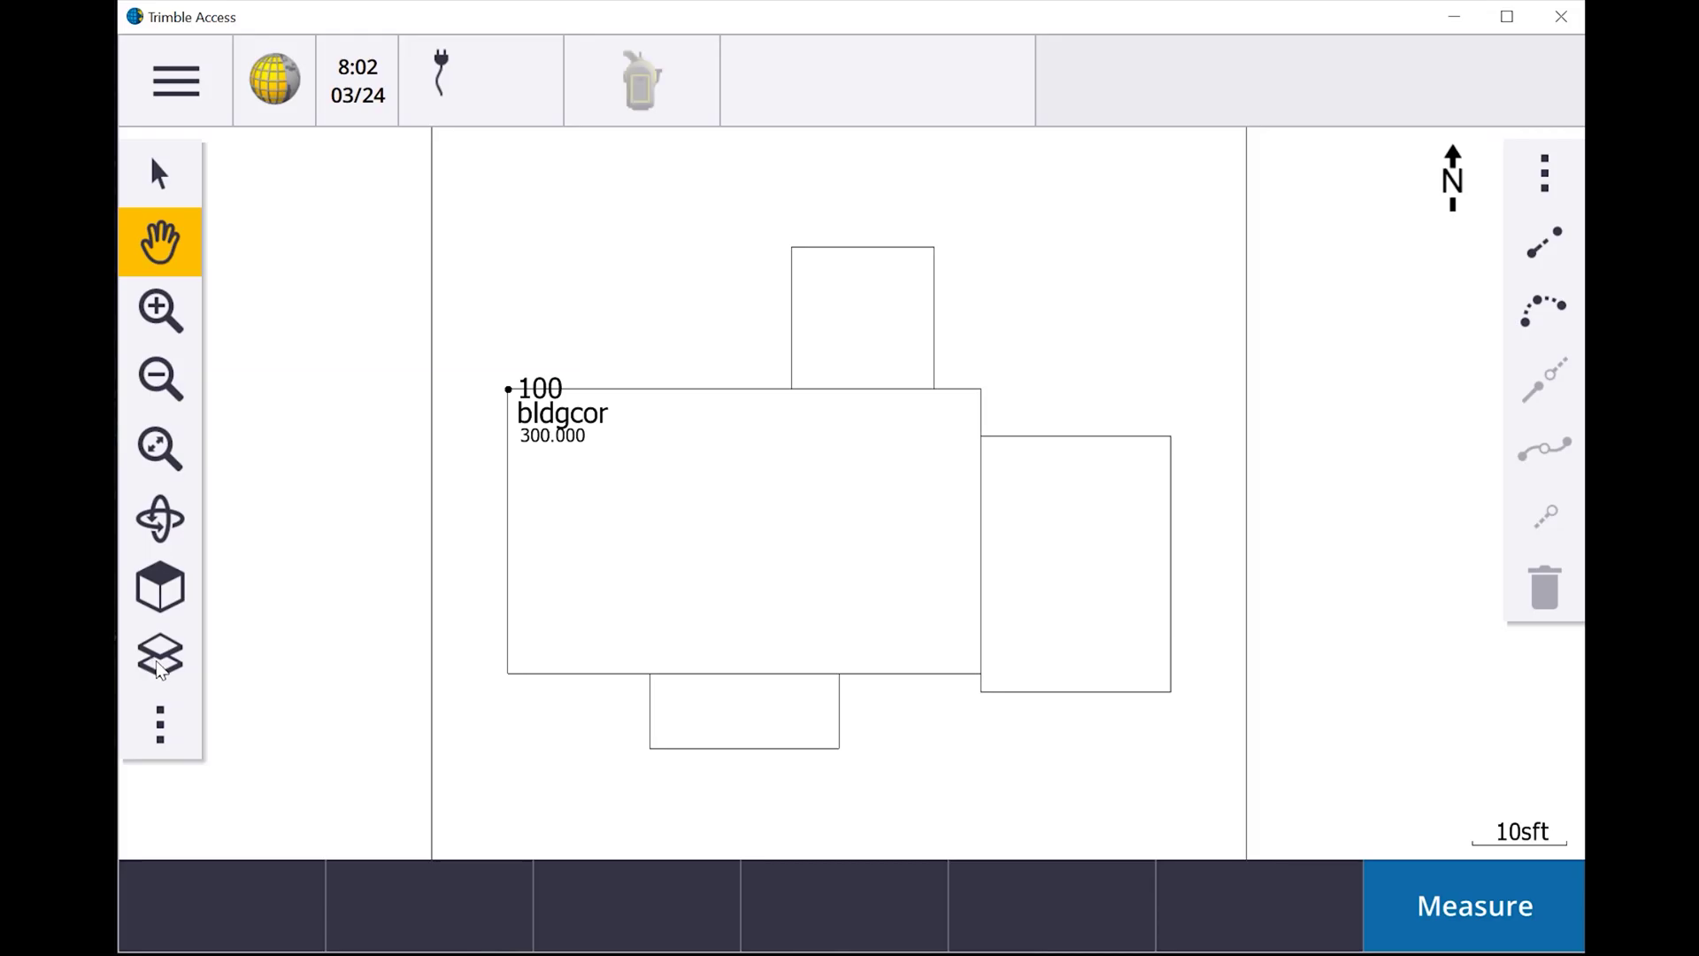
{"action": "left_click", "coordinate": [153, 736]}
In map settings, enable Create nodes while leaving Explode polylines turned off.
{"action": "left_click", "coordinate": [261, 627]}
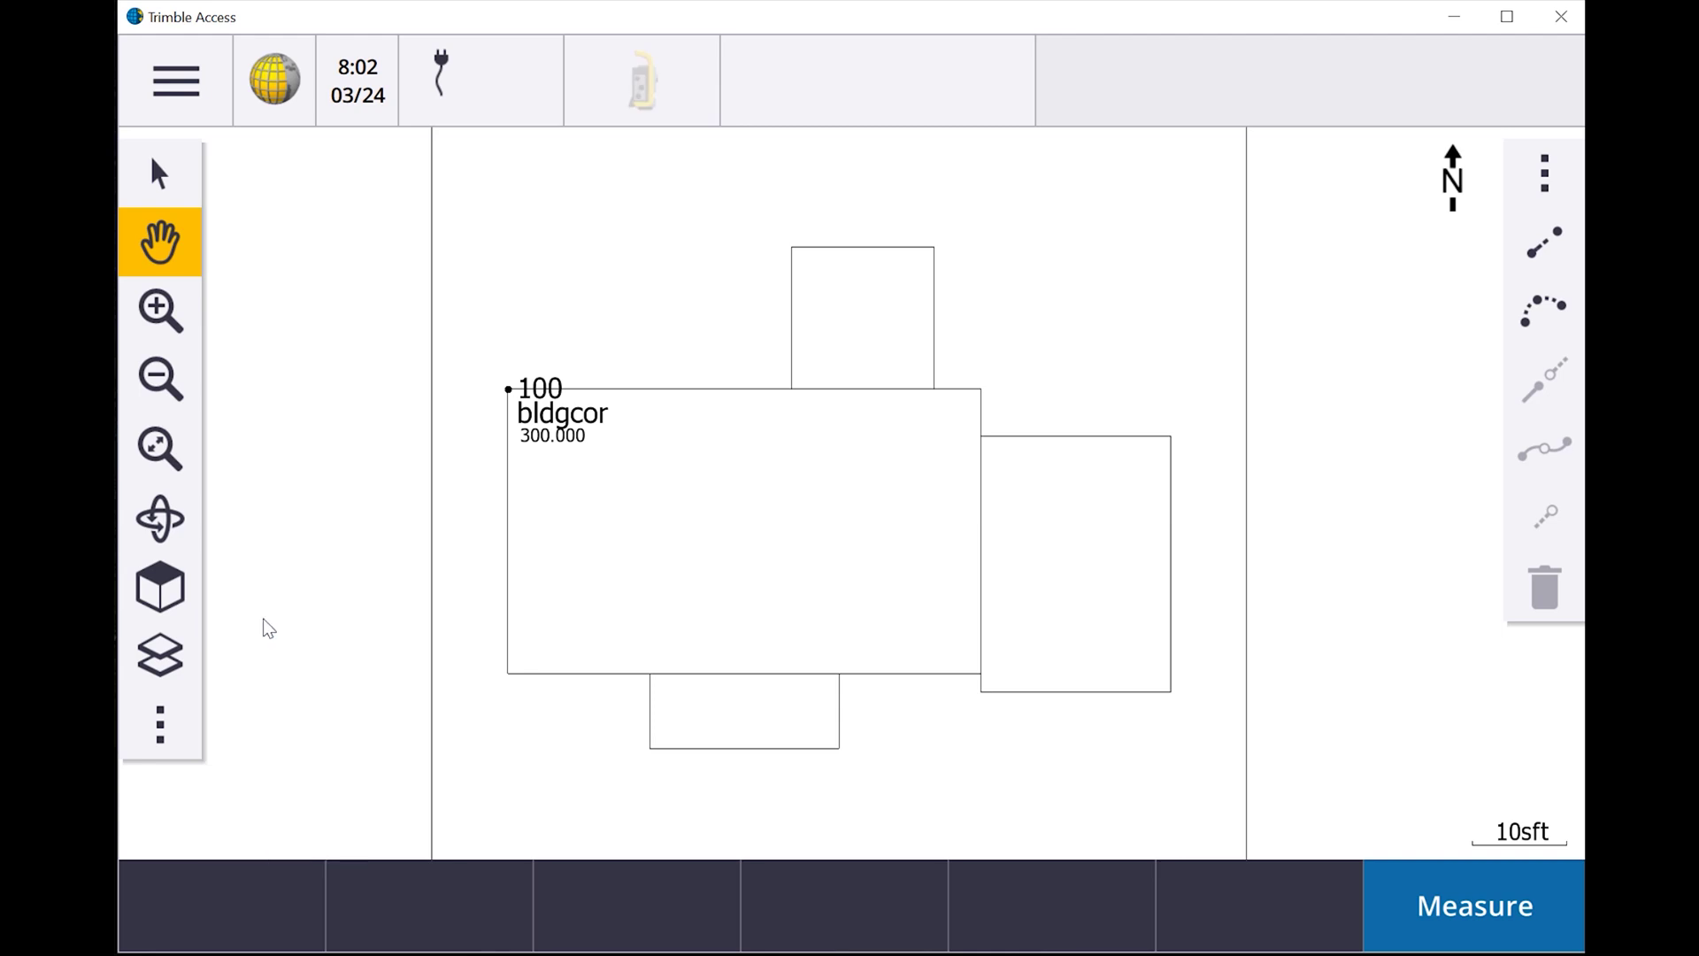
{"action": "scroll", "coordinate": [445, 449], "scroll_direction": "down", "scroll_amount": 1}
{"action": "scroll", "coordinate": [442, 441], "scroll_direction": "down", "scroll_amount": 5}
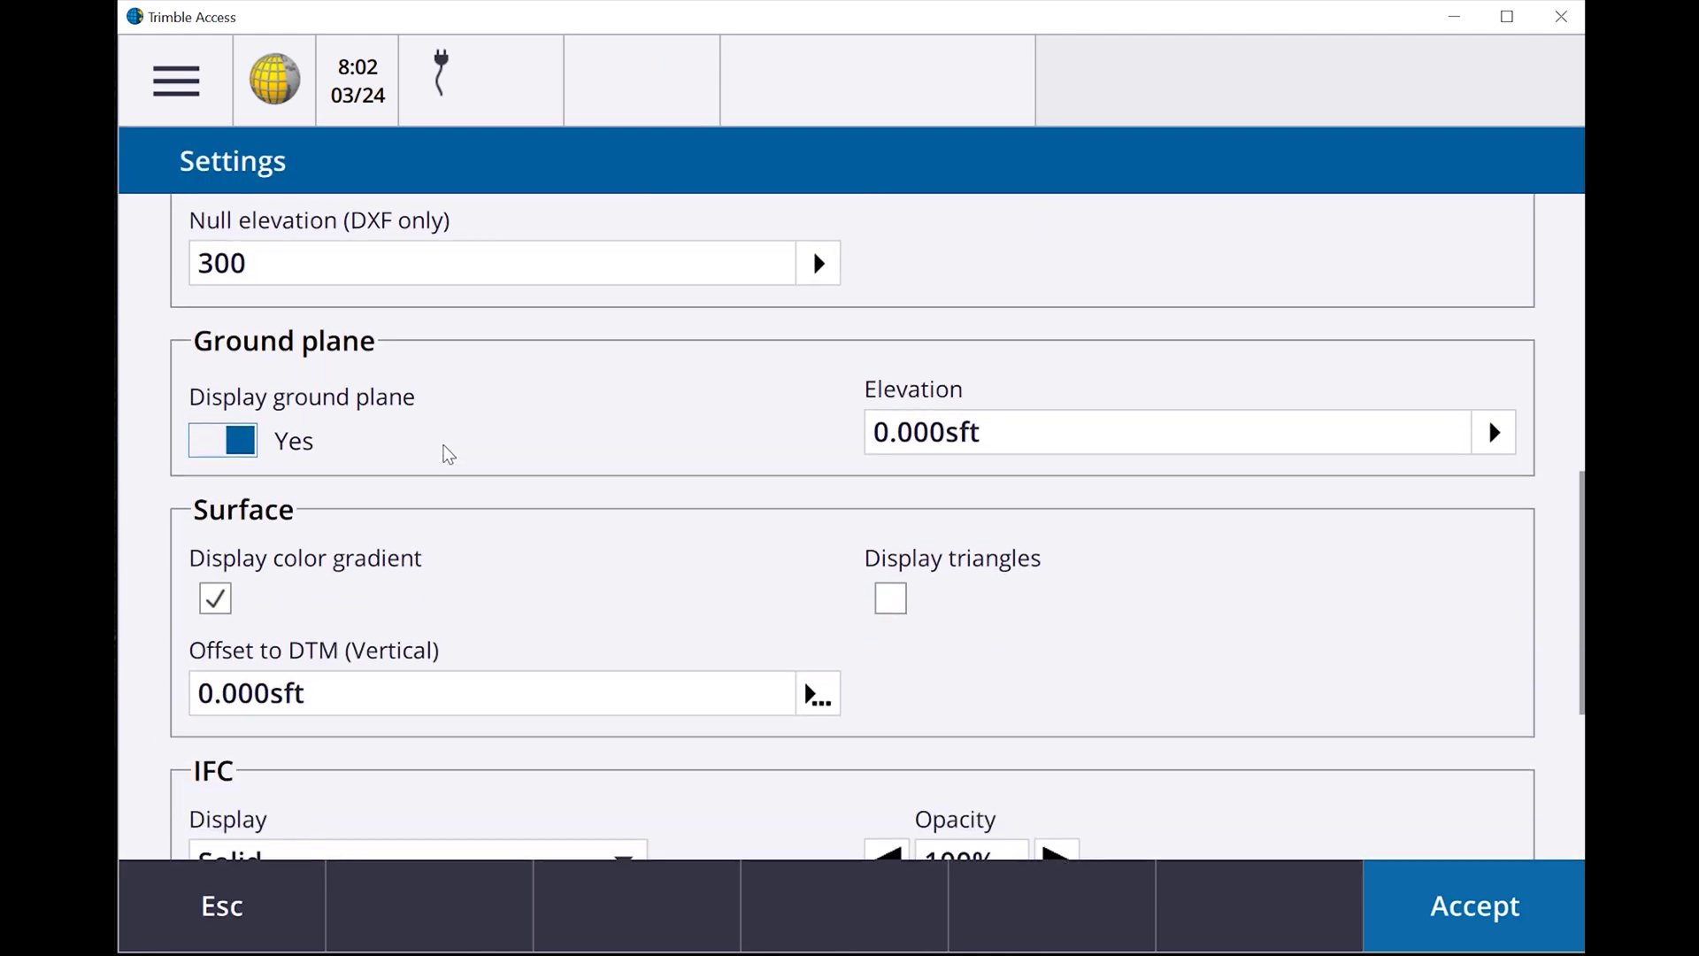
{"action": "scroll", "coordinate": [449, 454], "scroll_direction": "up", "scroll_amount": 3}
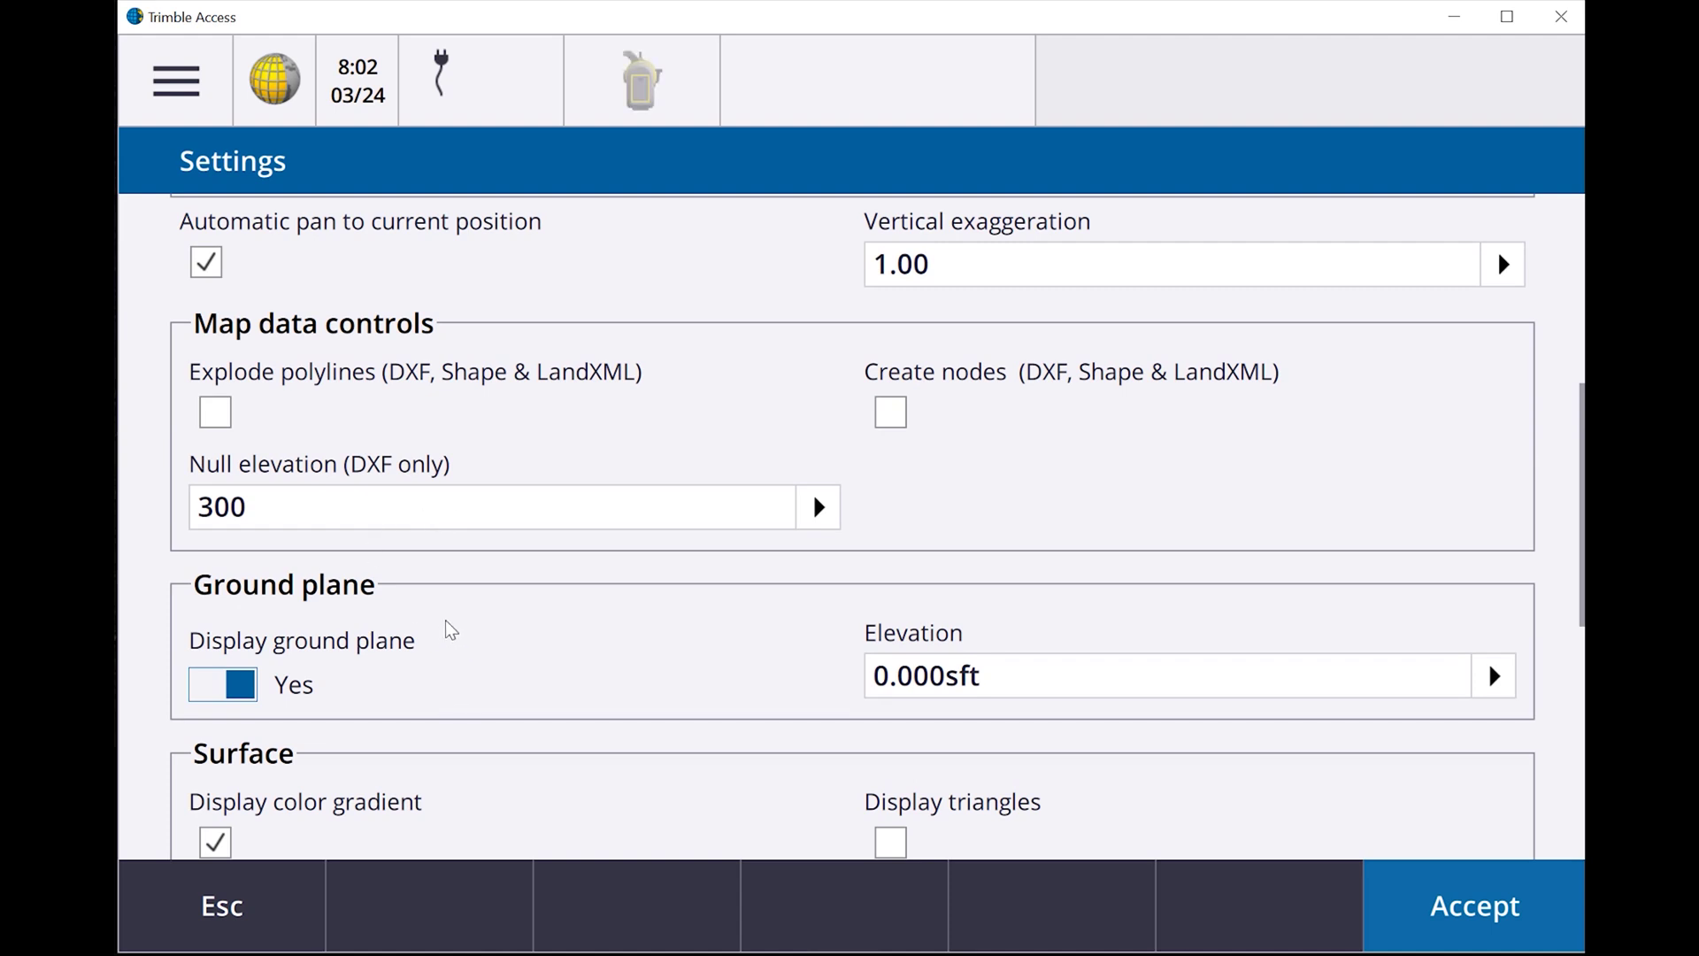
{"action": "left_click", "coordinate": [220, 413]}
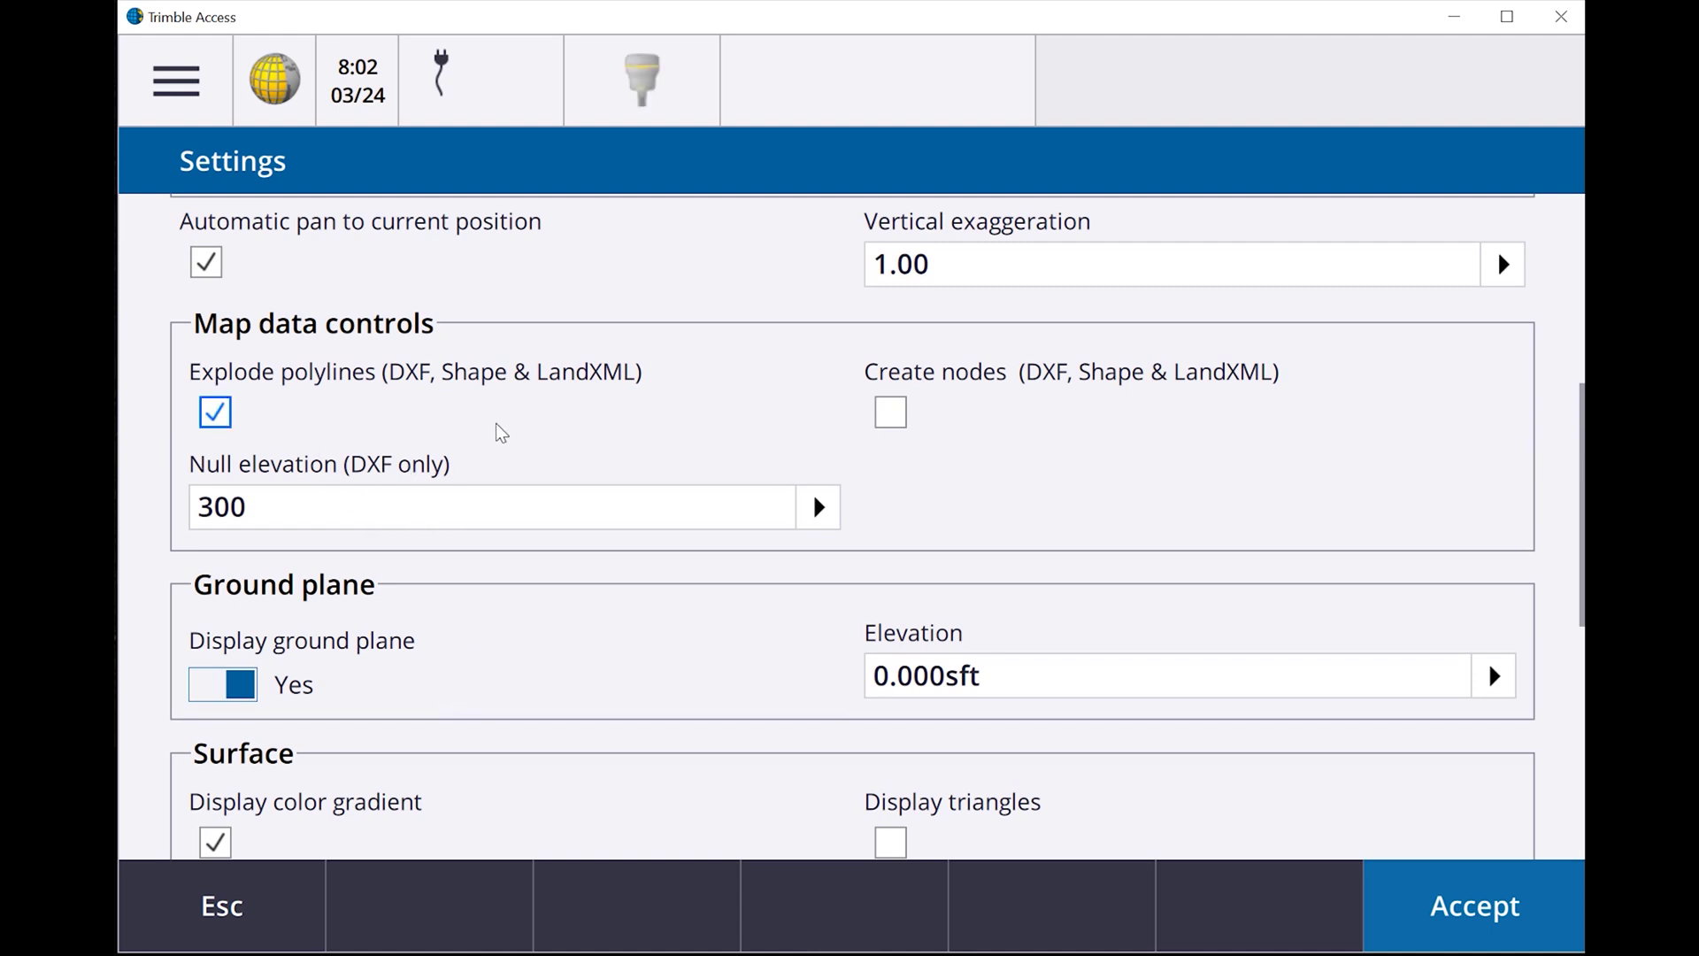
{"action": "left_click", "coordinate": [922, 415]}
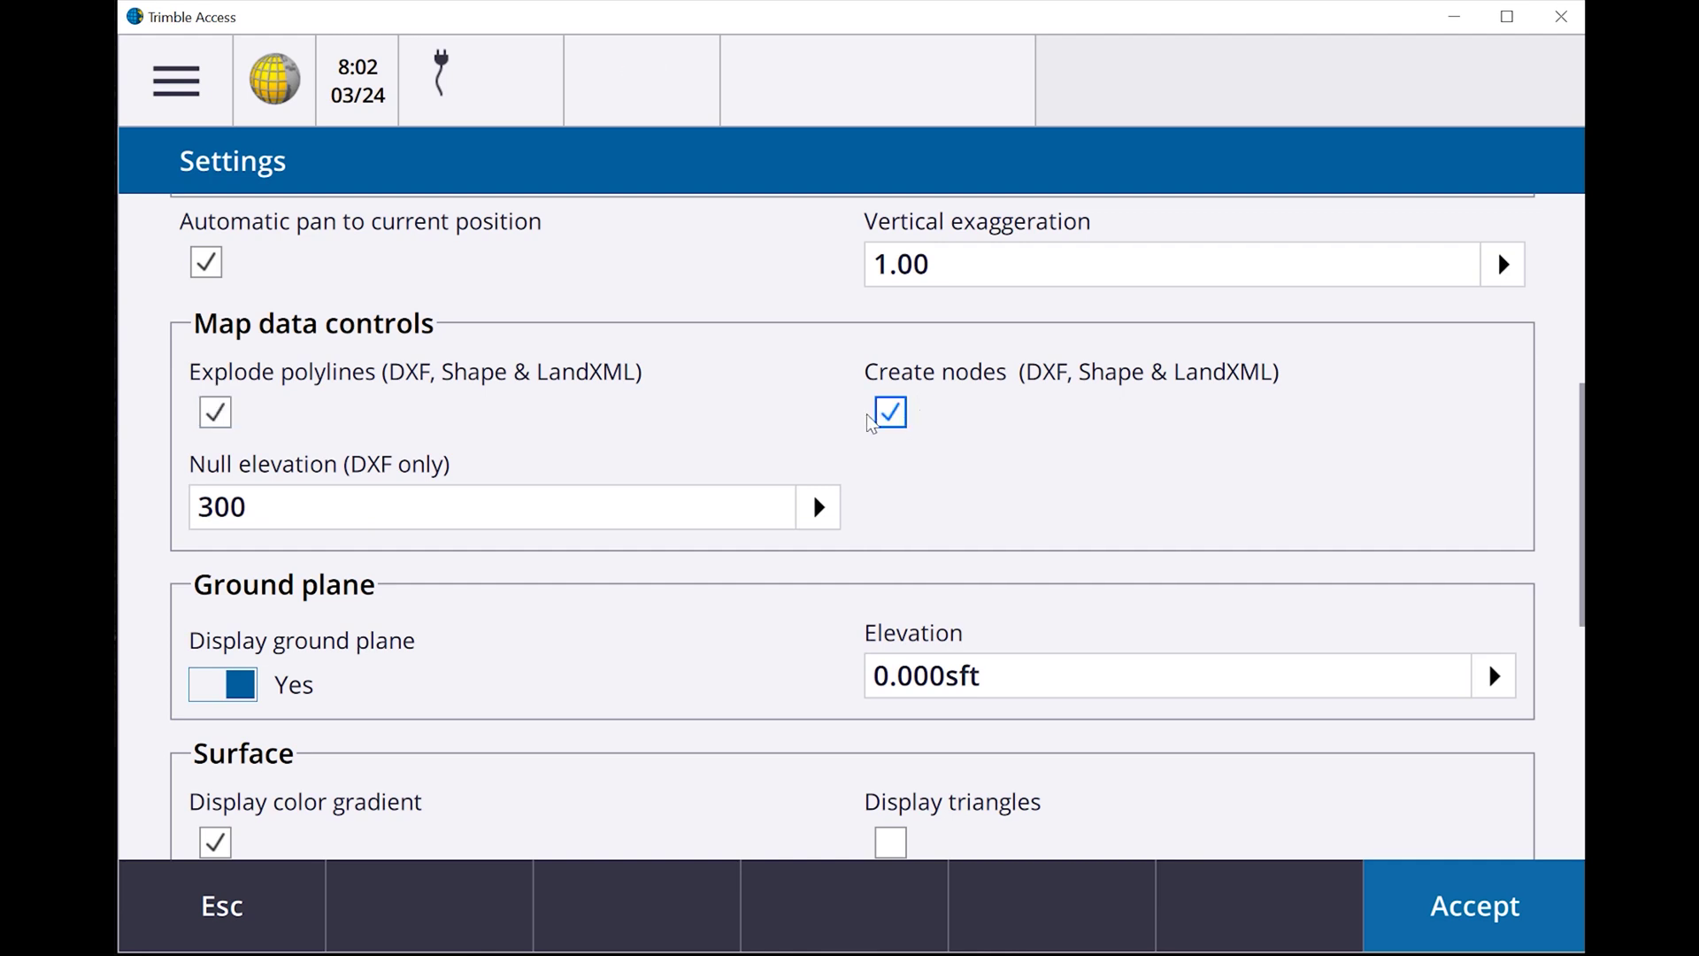
{"action": "left_click", "coordinate": [220, 419]}
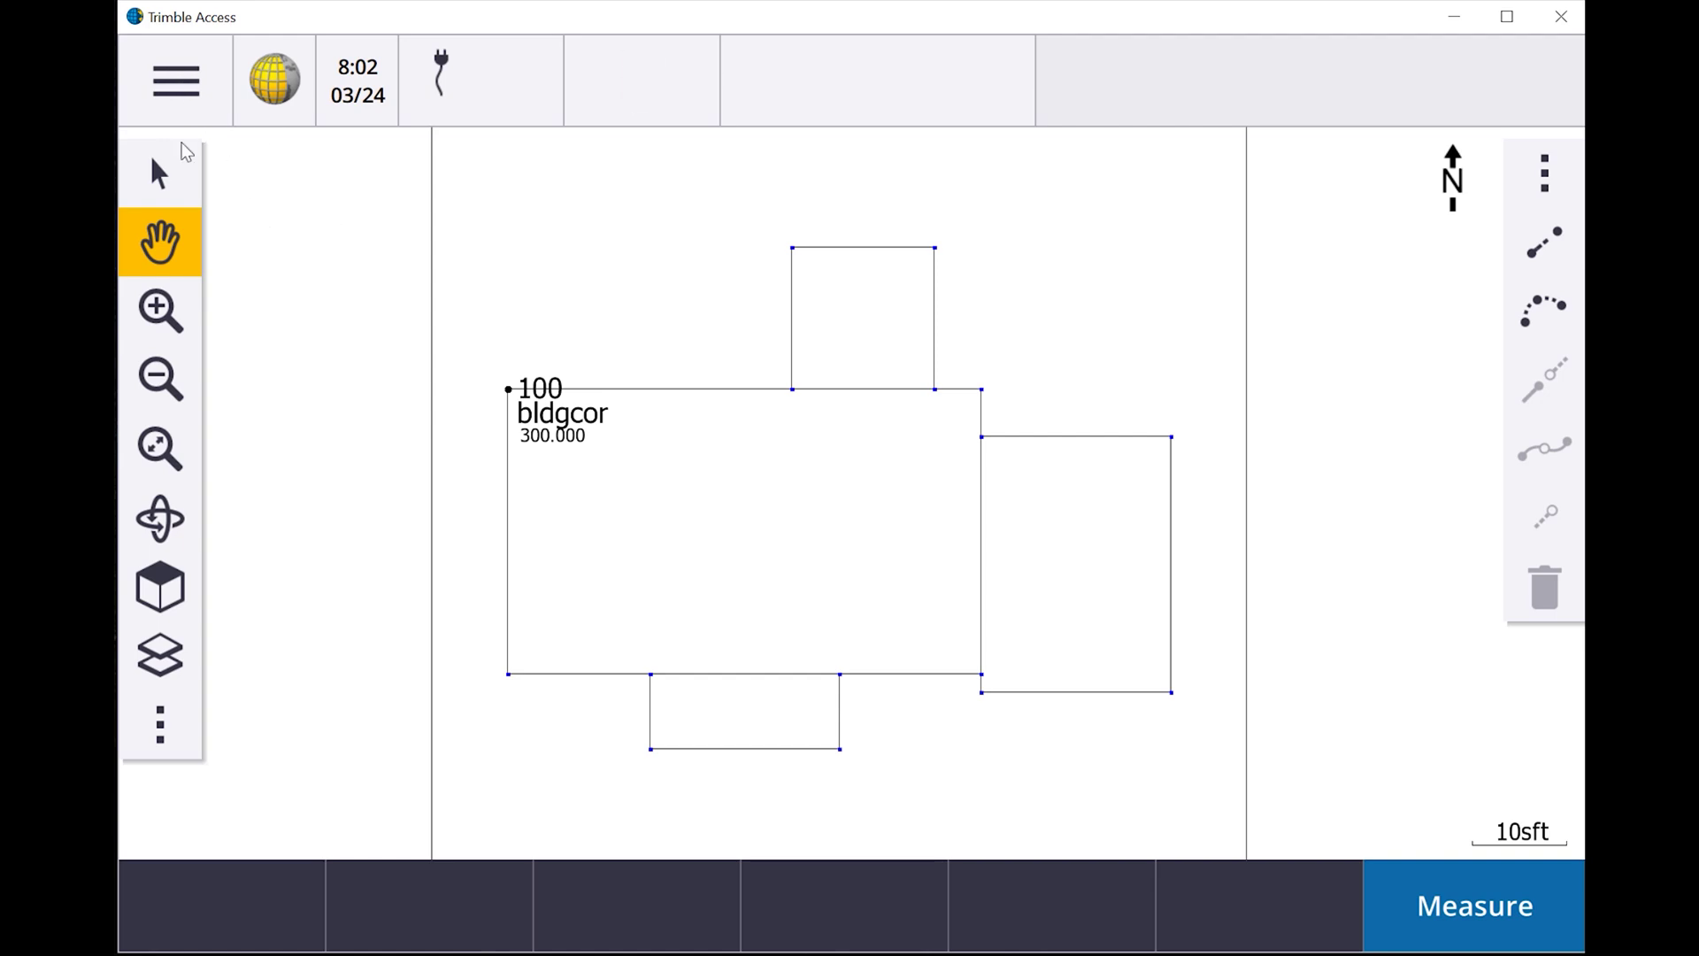
Pan point 100 into view and zoom in with clicks and zoom windows until it fills the view.
{"action": "left_click", "coordinate": [156, 317]}
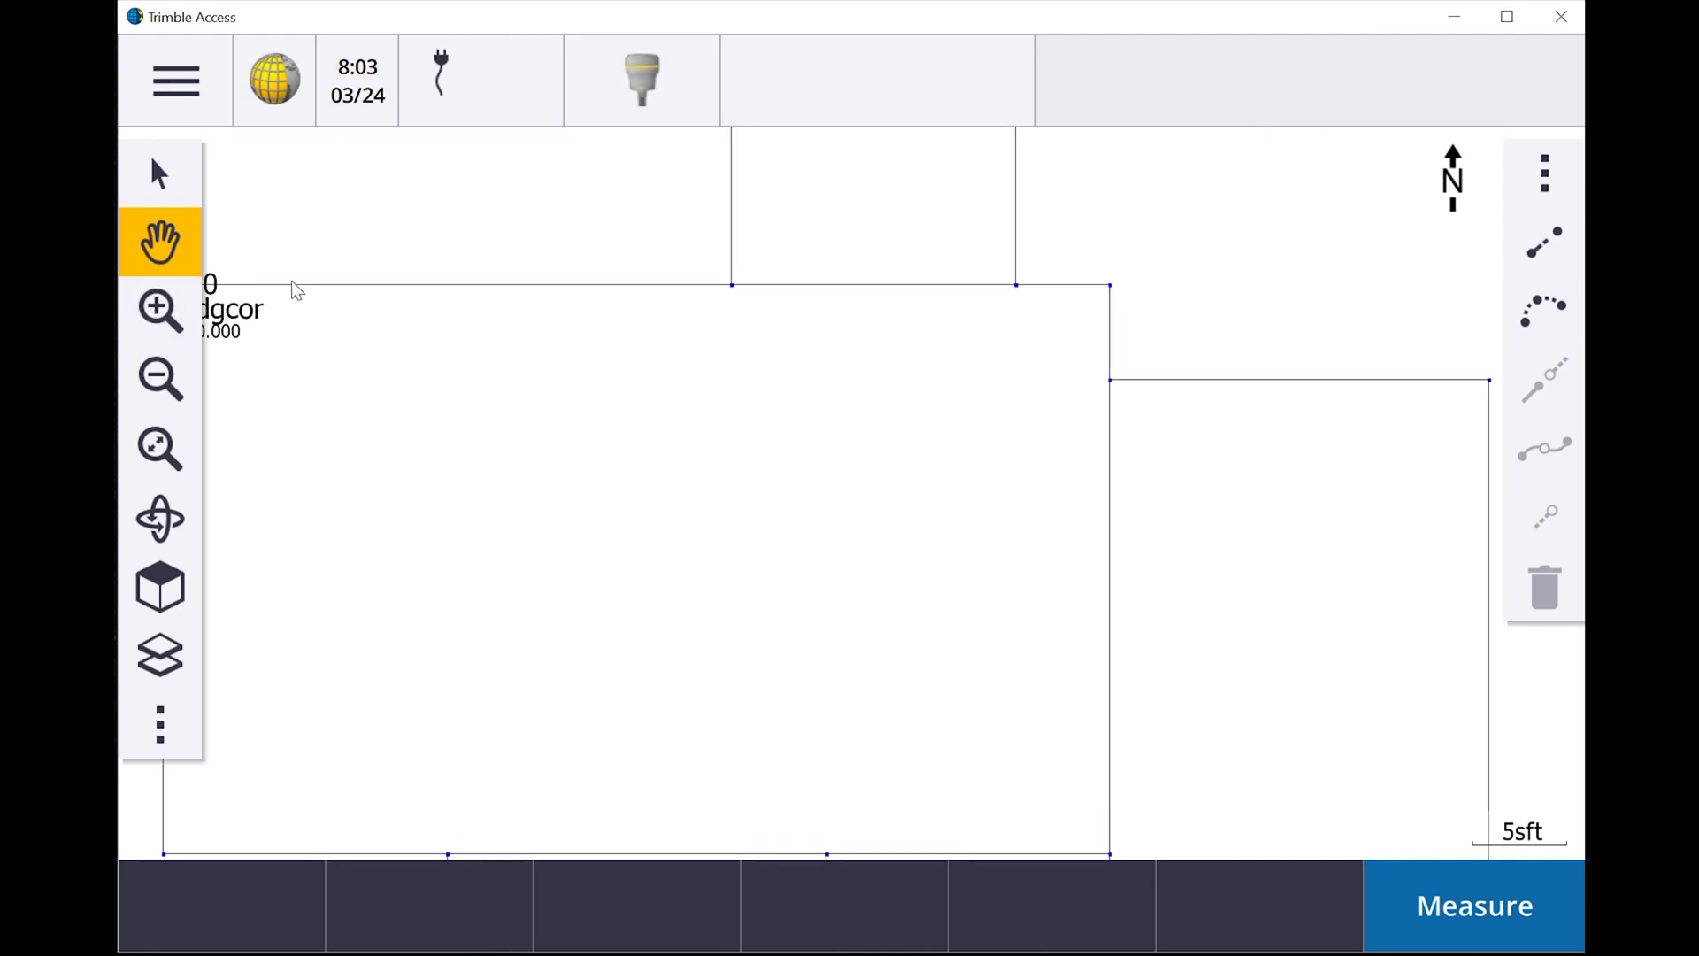
{"action": "left_click_drag", "start_coordinate": [296, 290], "coordinate": [667, 341]}
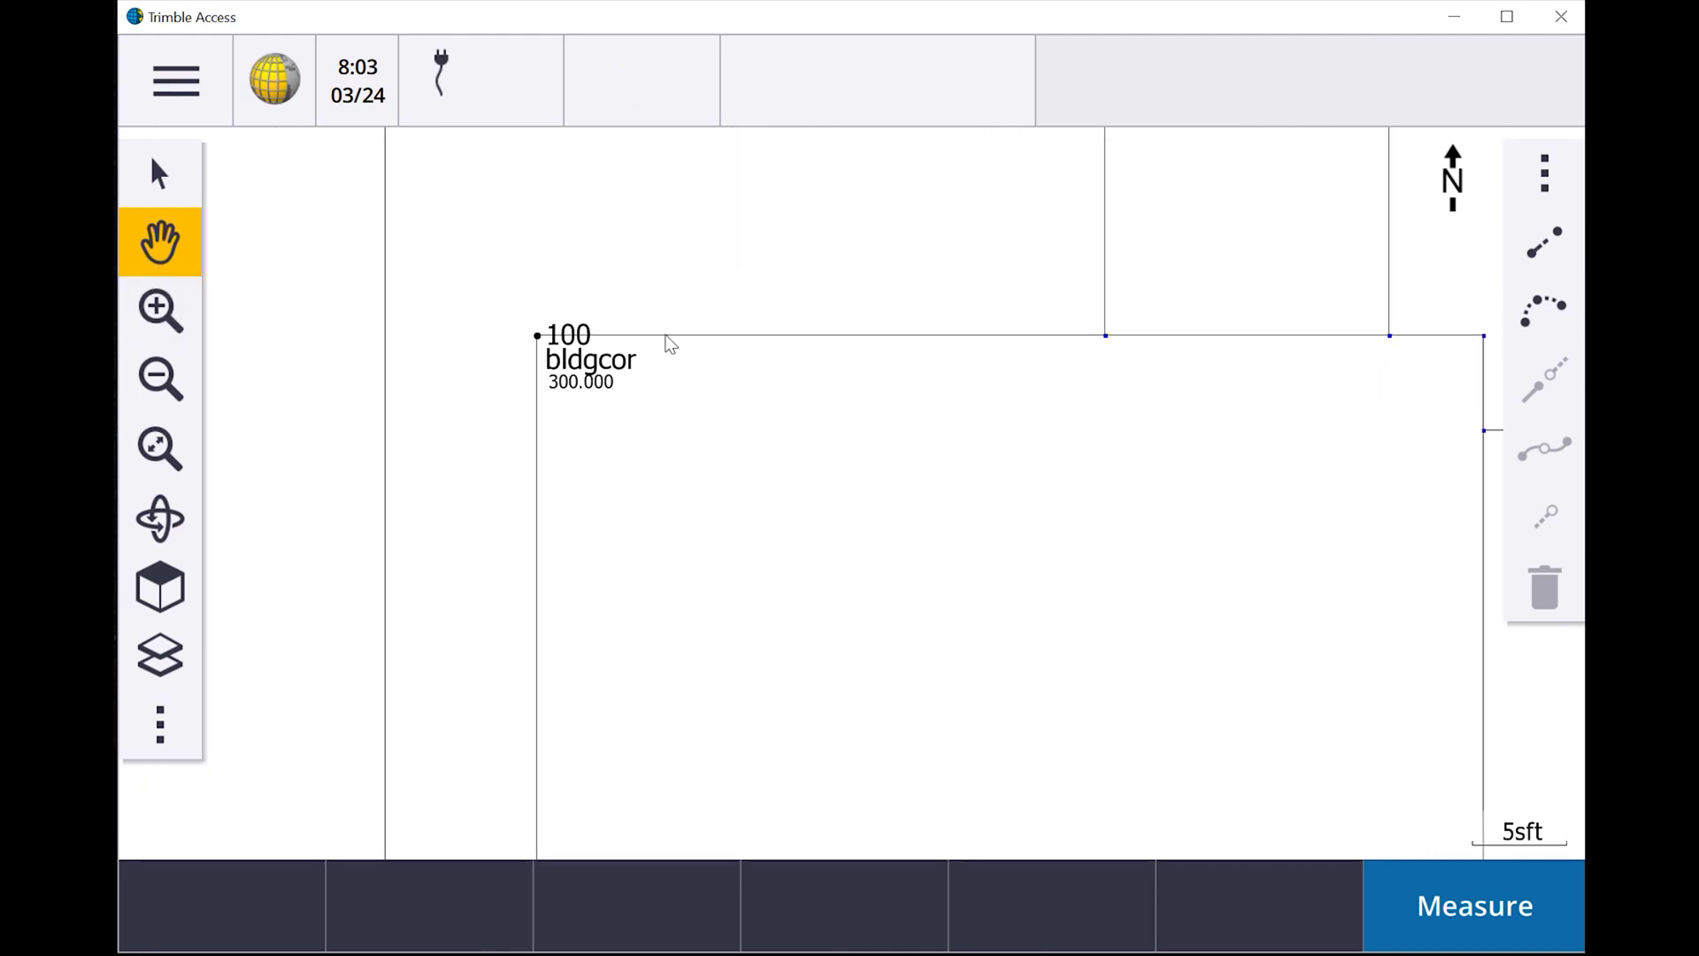
{"action": "left_click", "coordinate": [177, 314]}
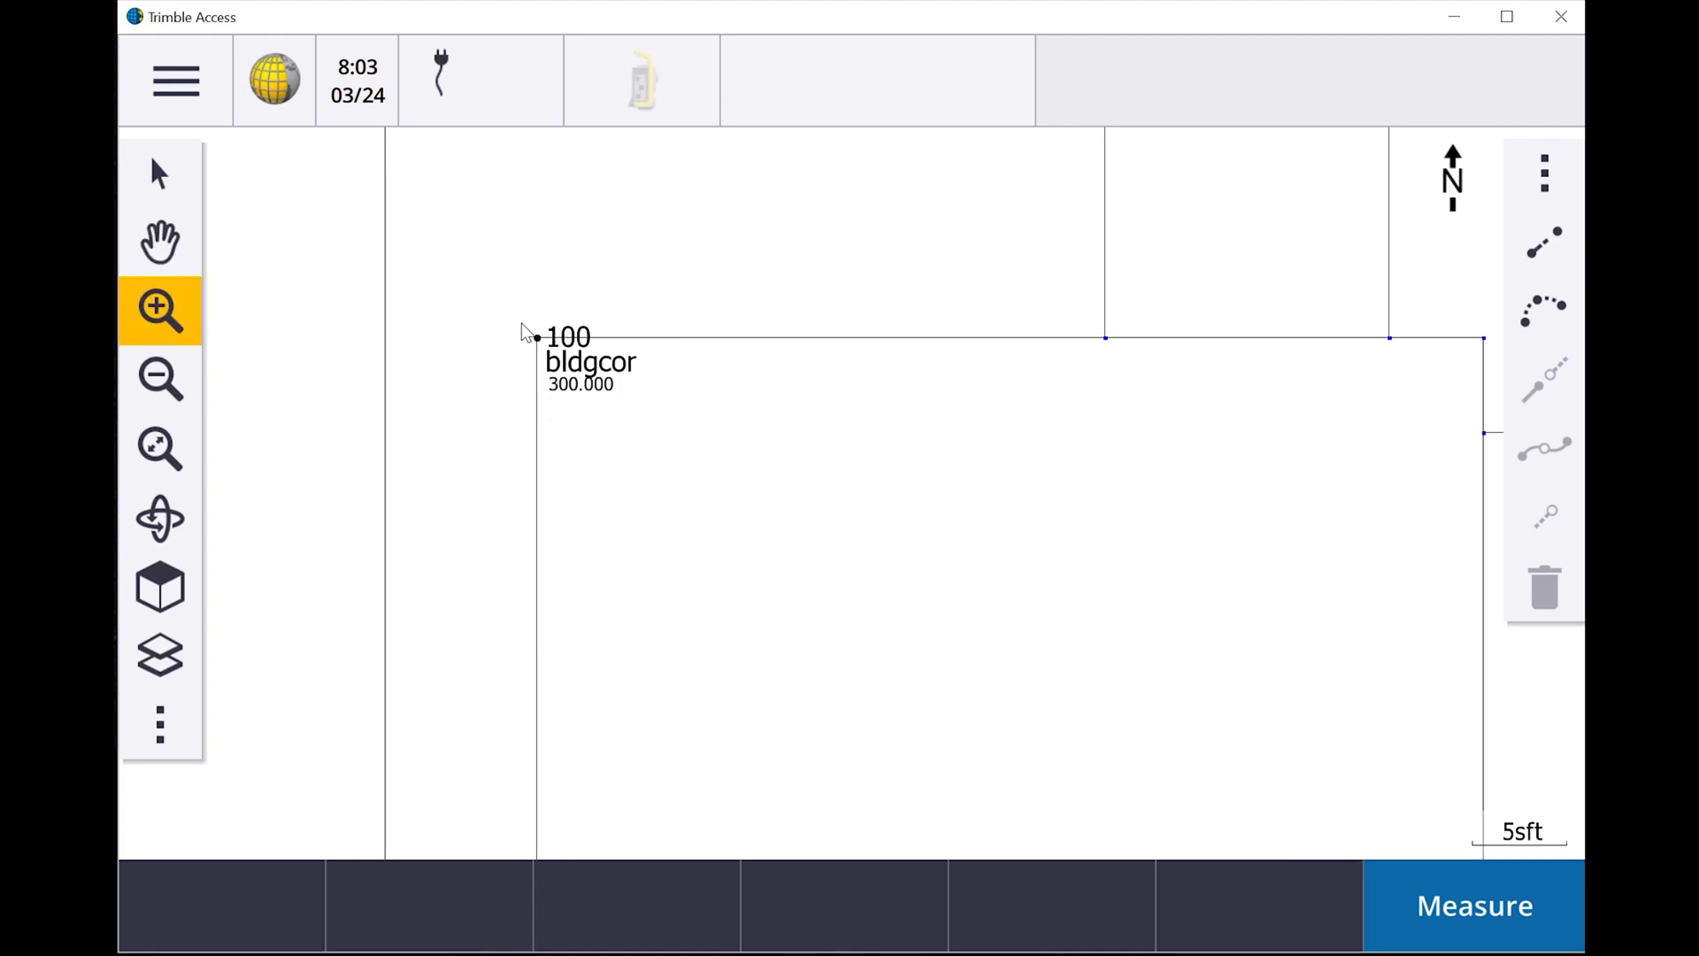
{"action": "left_click", "coordinate": [550, 350]}
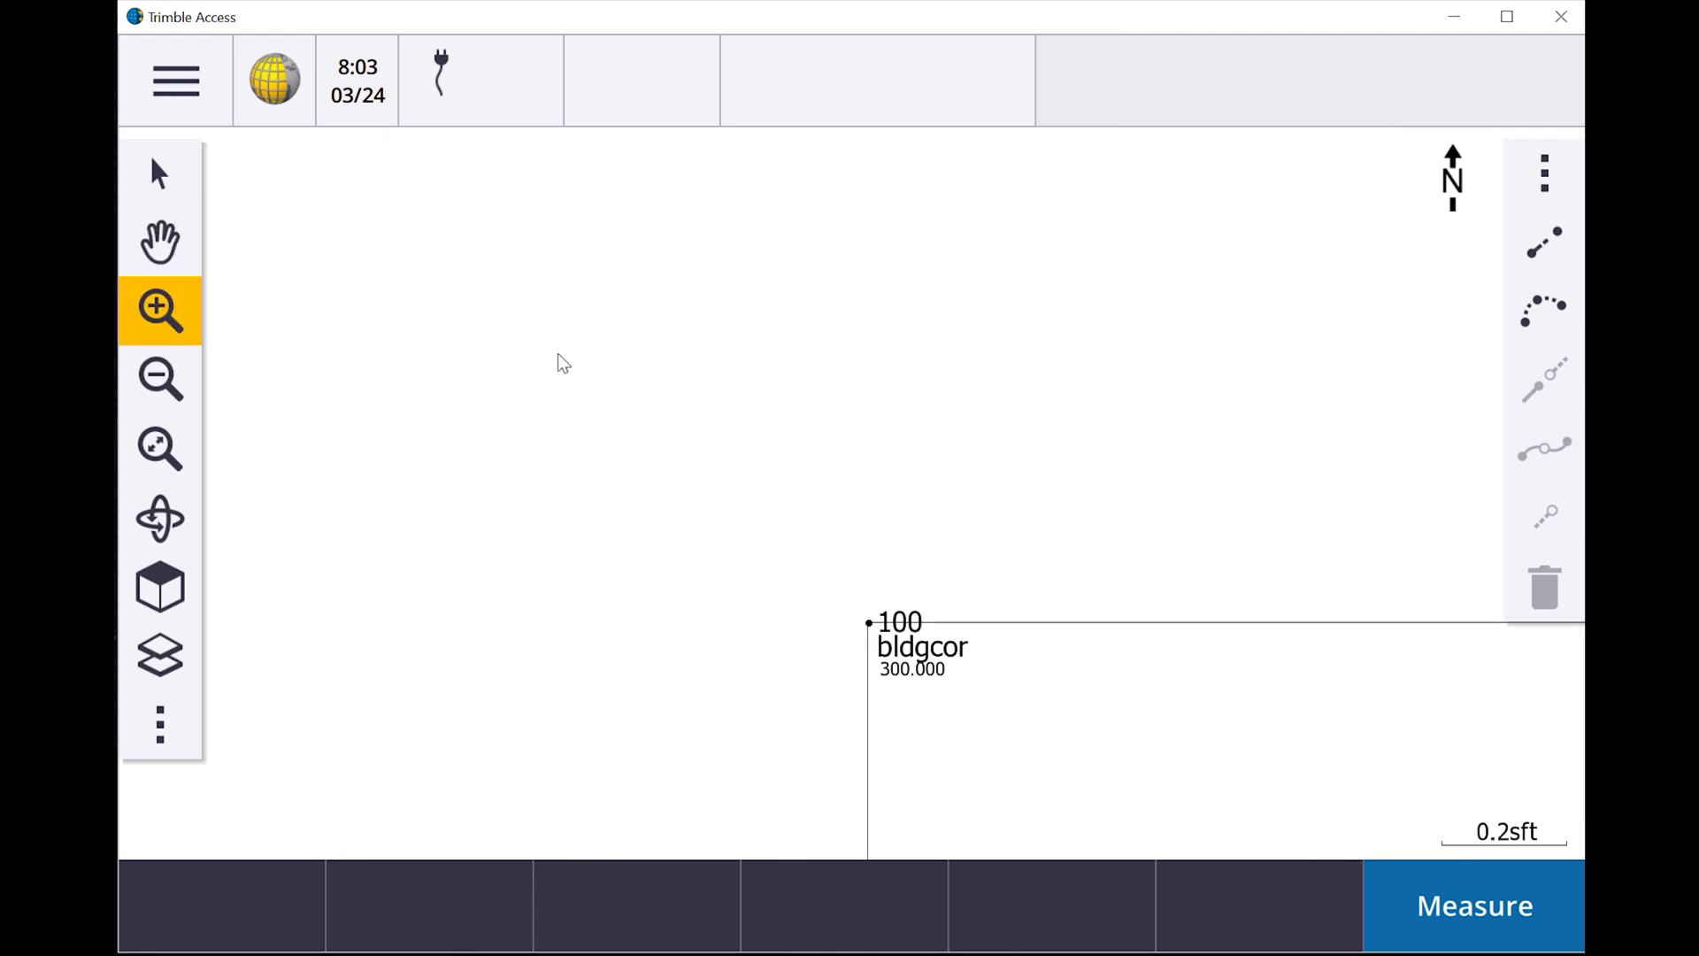
{"action": "left_click", "coordinate": [894, 632]}
{"action": "left_click_drag", "start_coordinate": [835, 456], "coordinate": [860, 568]}
{"action": "left_click_drag", "start_coordinate": [835, 463], "coordinate": [879, 544]}
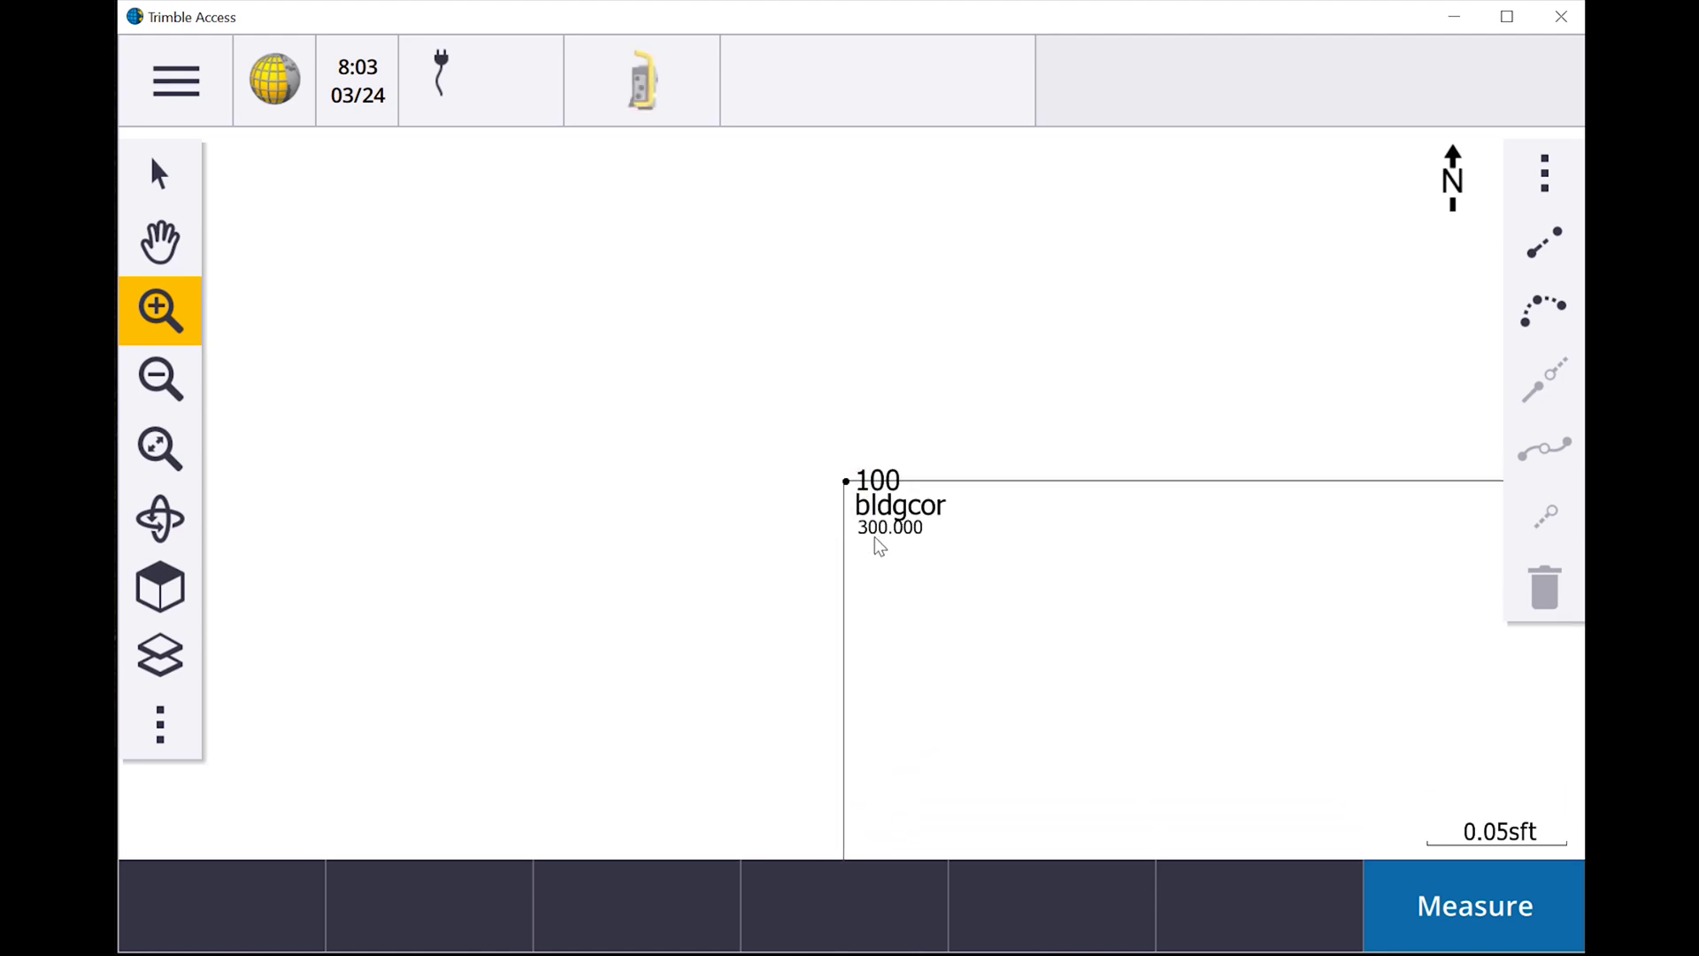
Box-select point 100 and its two connected lines and list them for review.
{"action": "left_click_drag", "start_coordinate": [825, 454], "coordinate": [908, 528]}
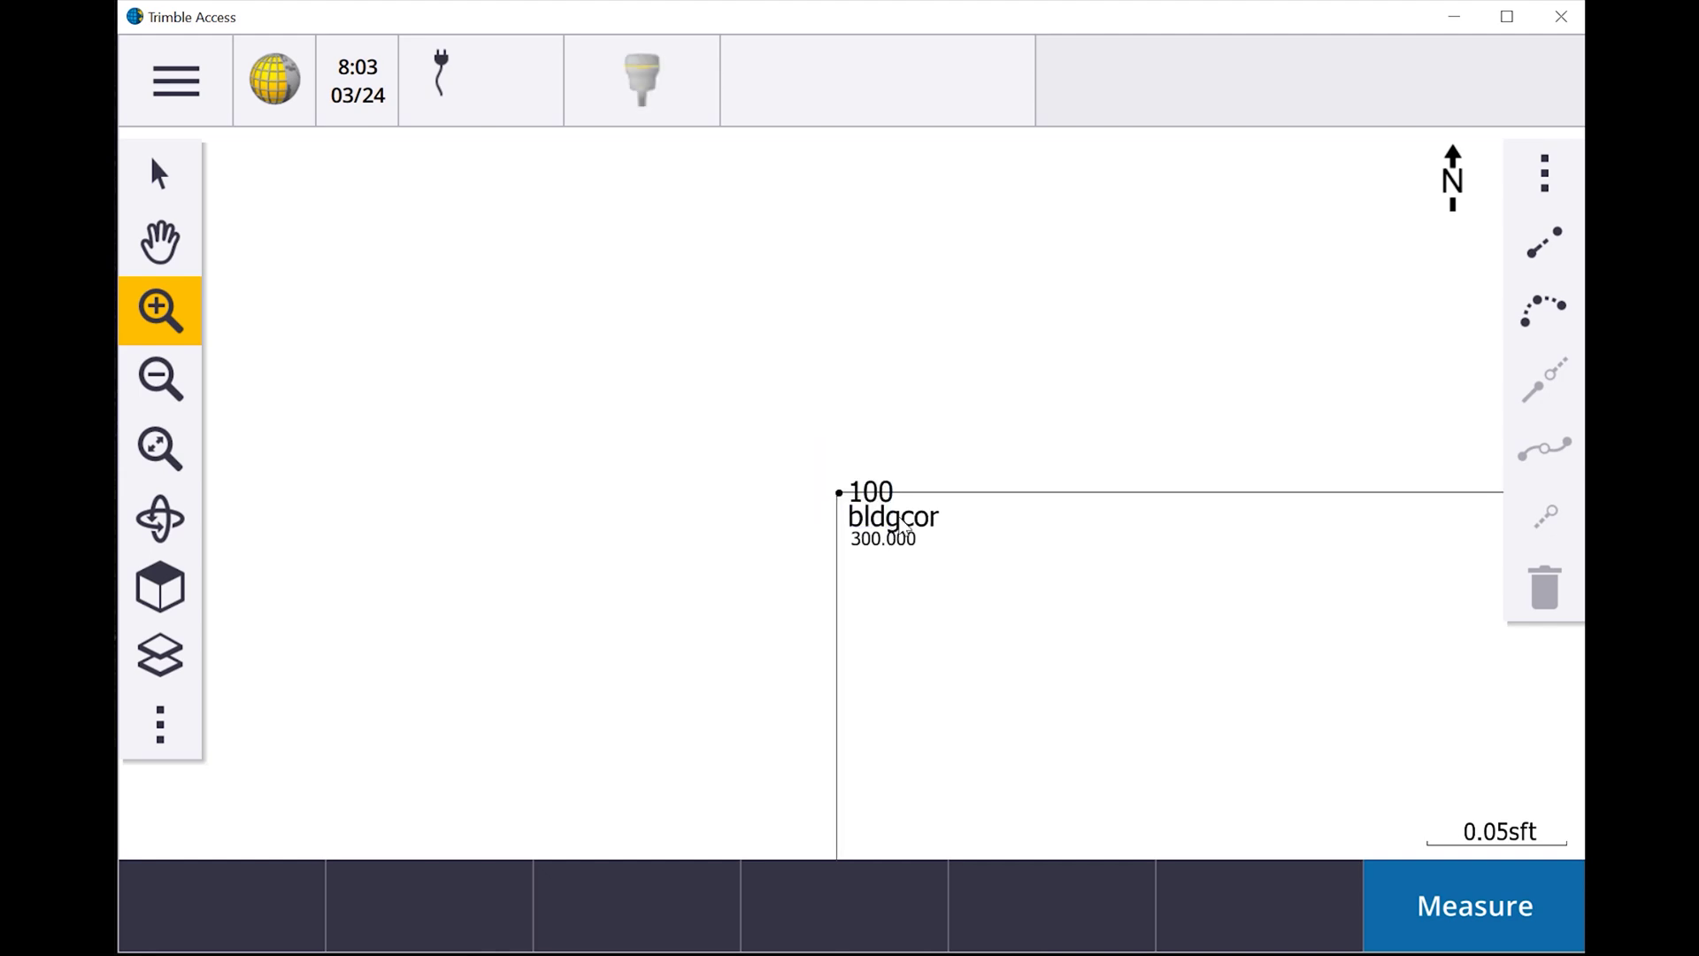
{"action": "left_click", "coordinate": [160, 174]}
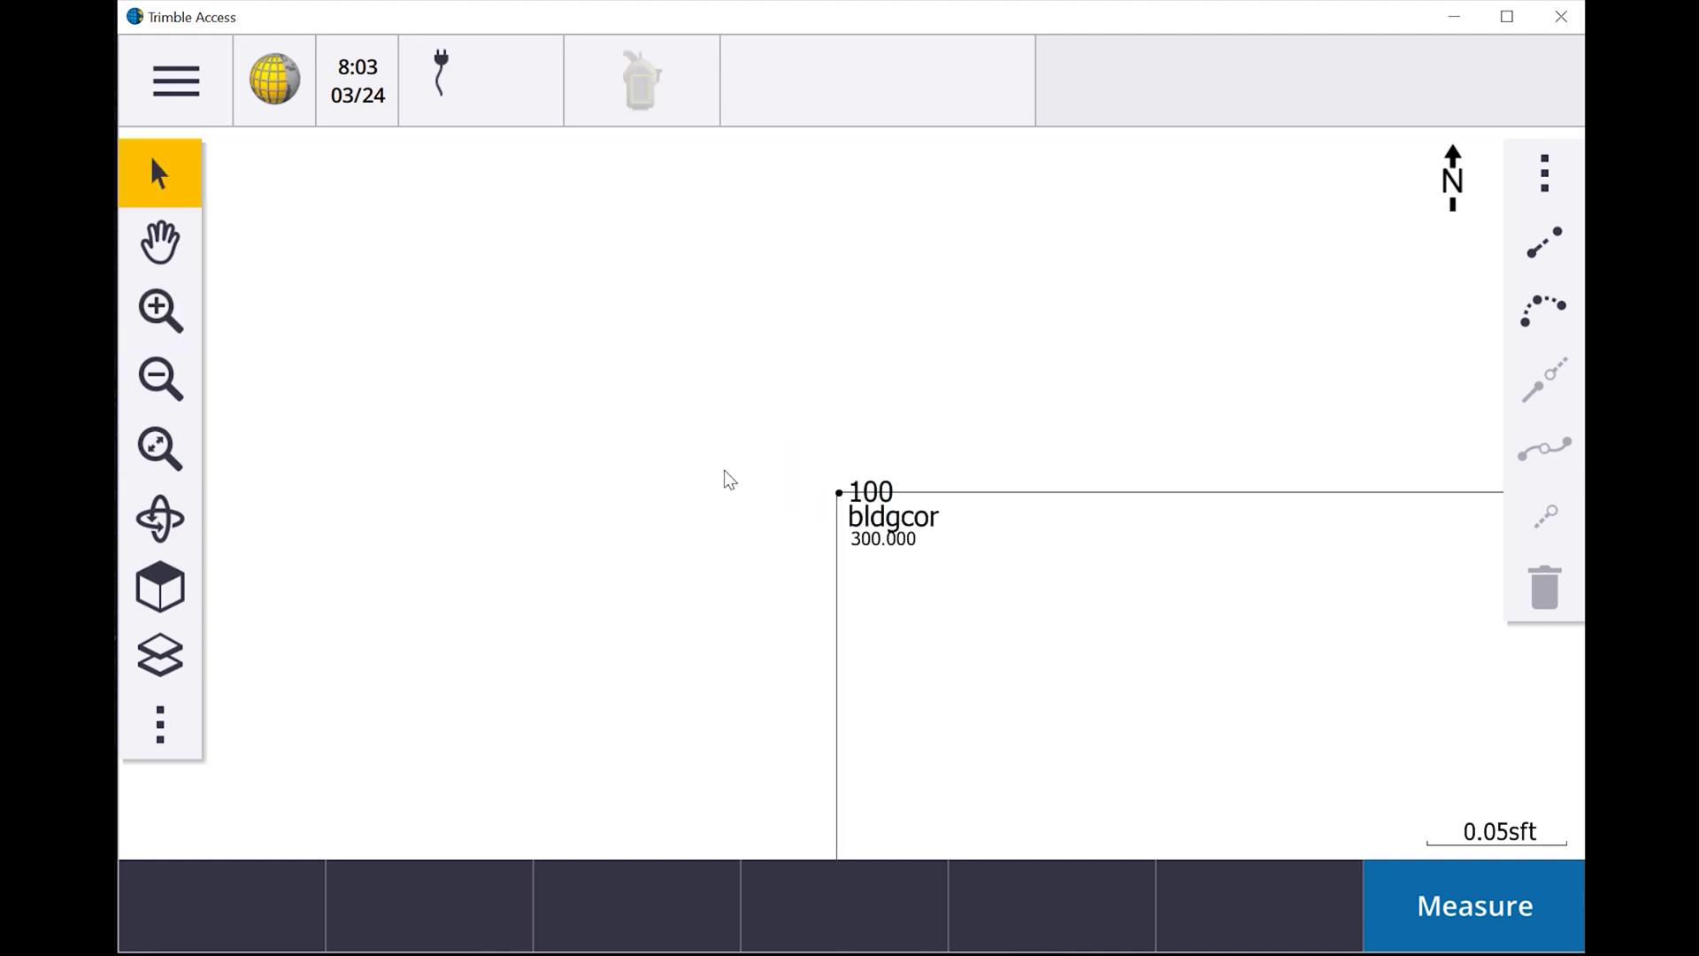
{"action": "left_click_drag", "start_coordinate": [819, 478], "coordinate": [876, 526]}
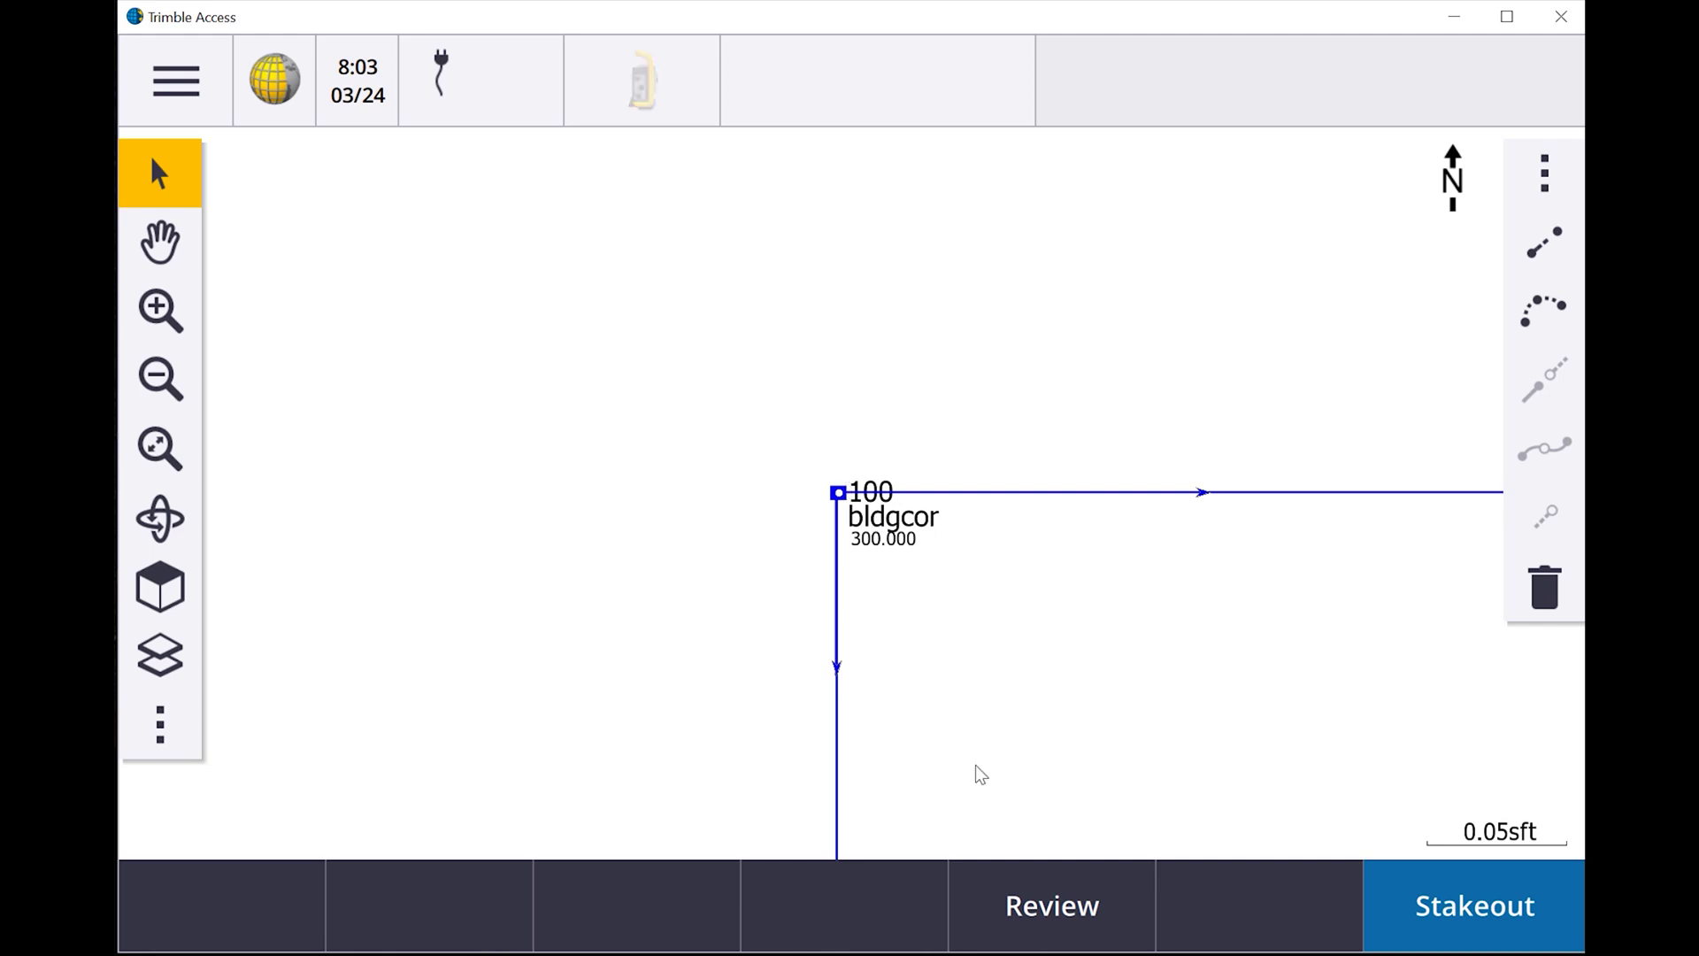
{"action": "left_click", "coordinate": [1034, 899]}
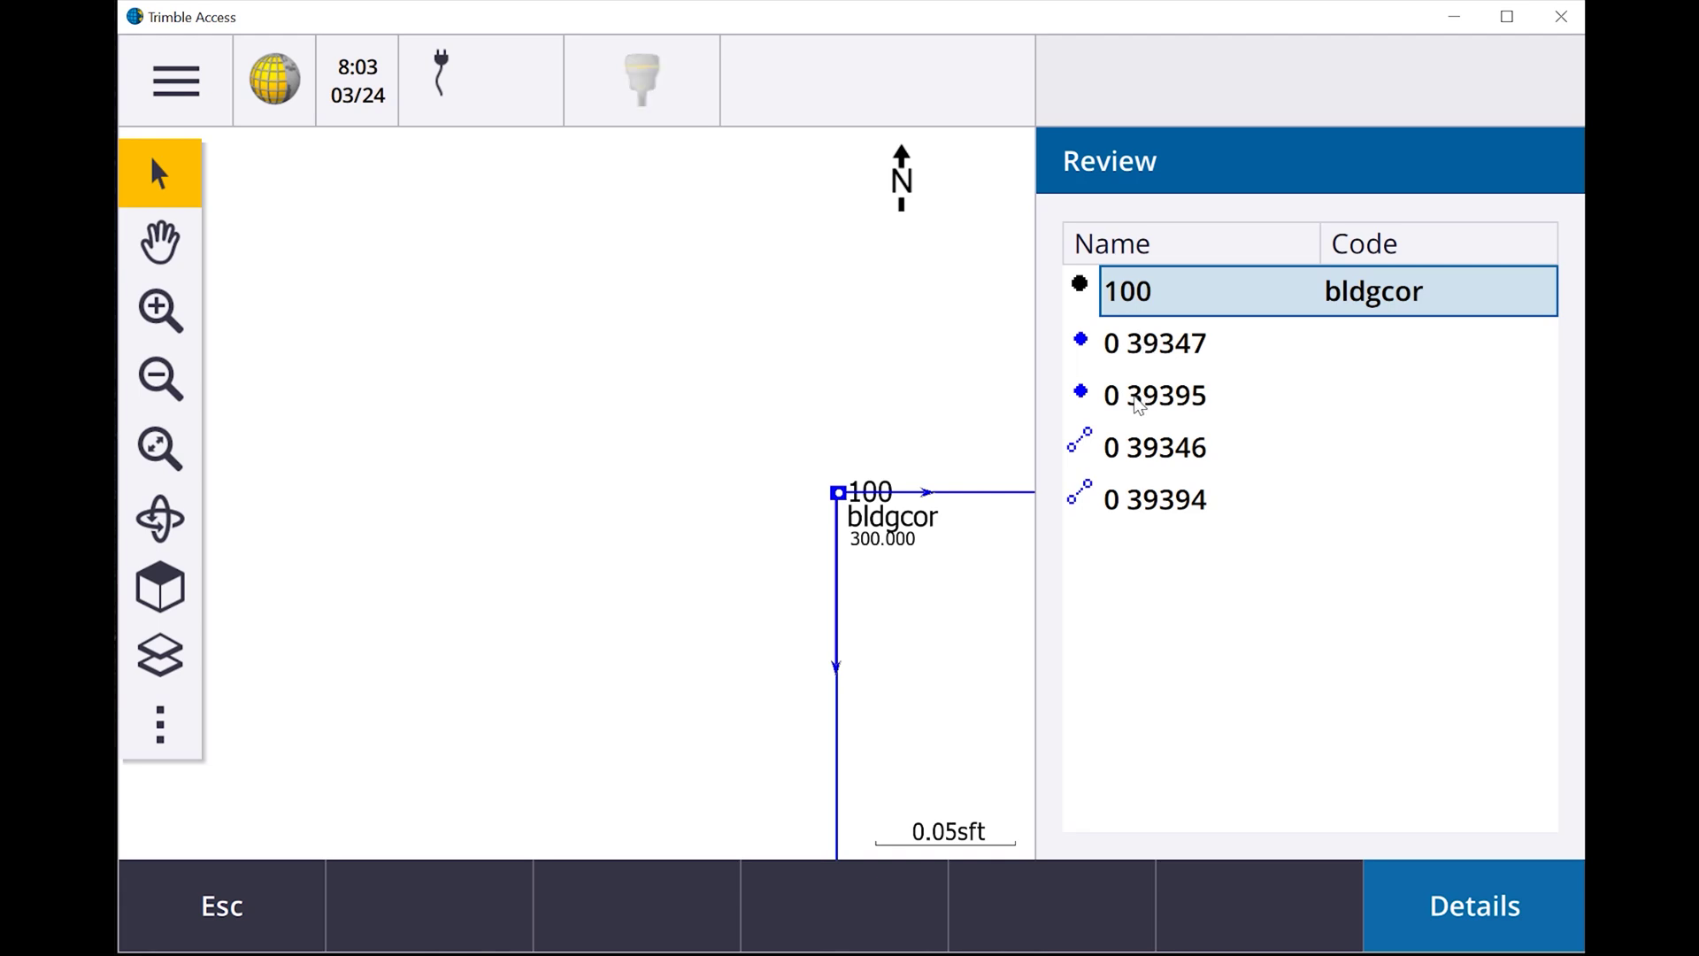
Open the details of node 0 39347, showing Northing 7486.065sft and Easting 2381.119sft.
{"action": "left_click", "coordinate": [1156, 347]}
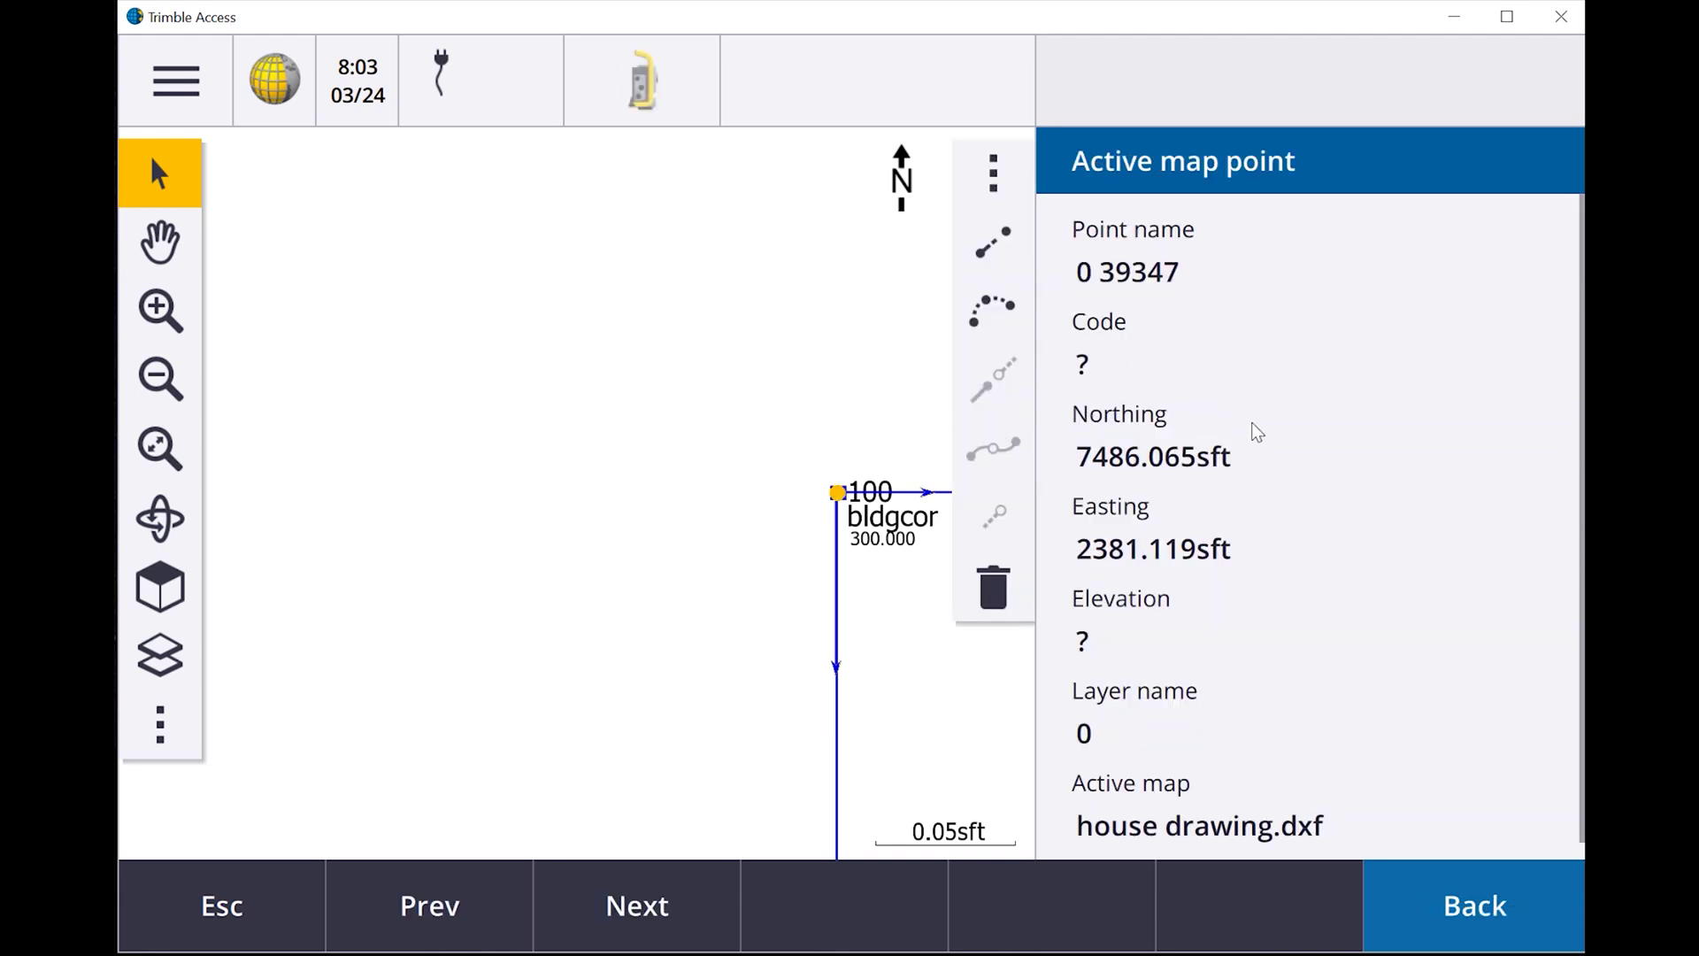
{"action": "scroll", "coordinate": [1249, 433], "scroll_direction": "down", "scroll_amount": 1}
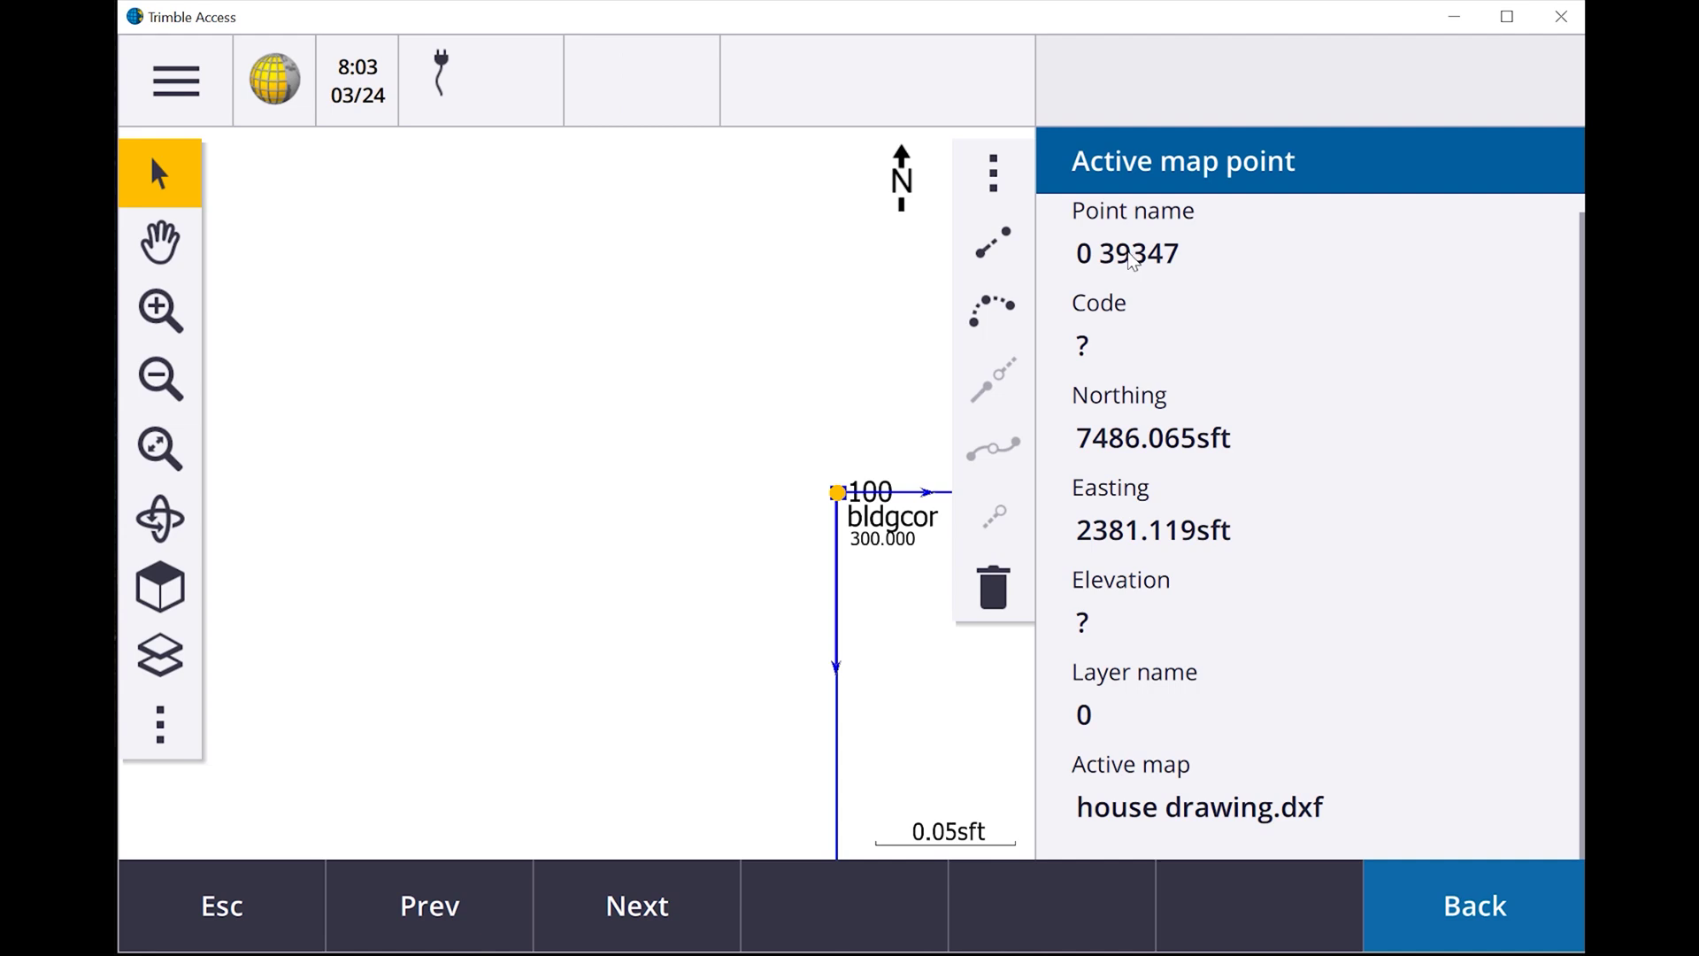
{"action": "left_click", "coordinate": [1476, 915]}
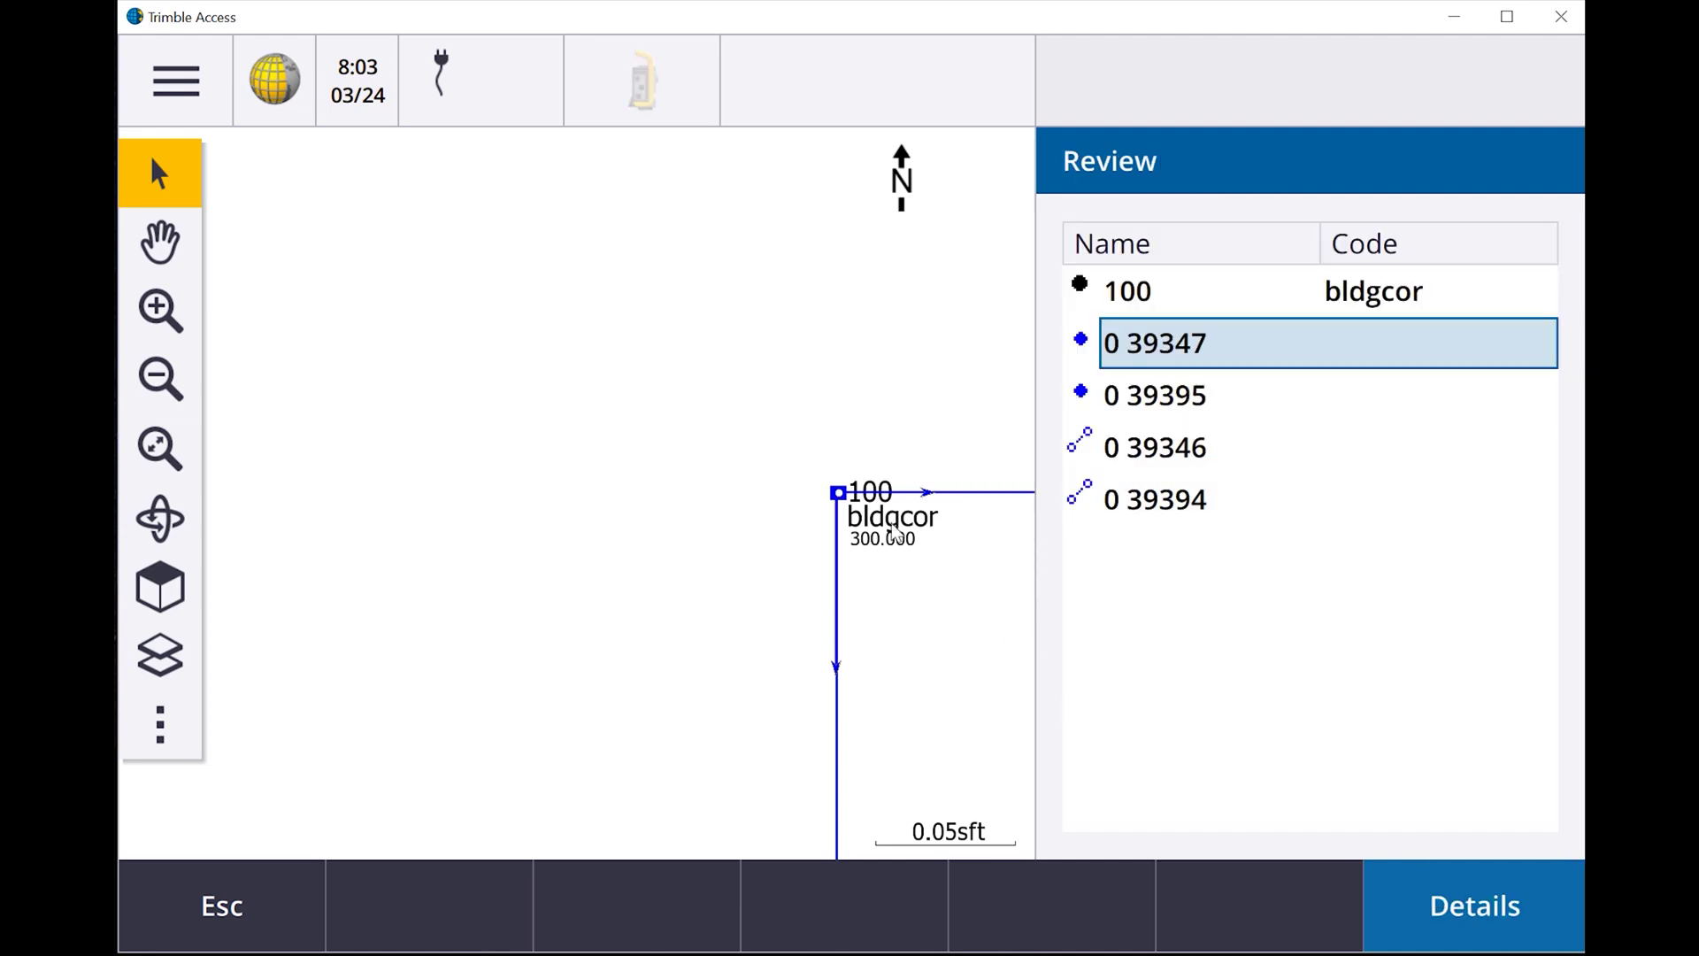
{"action": "left_click", "coordinate": [1279, 343]}
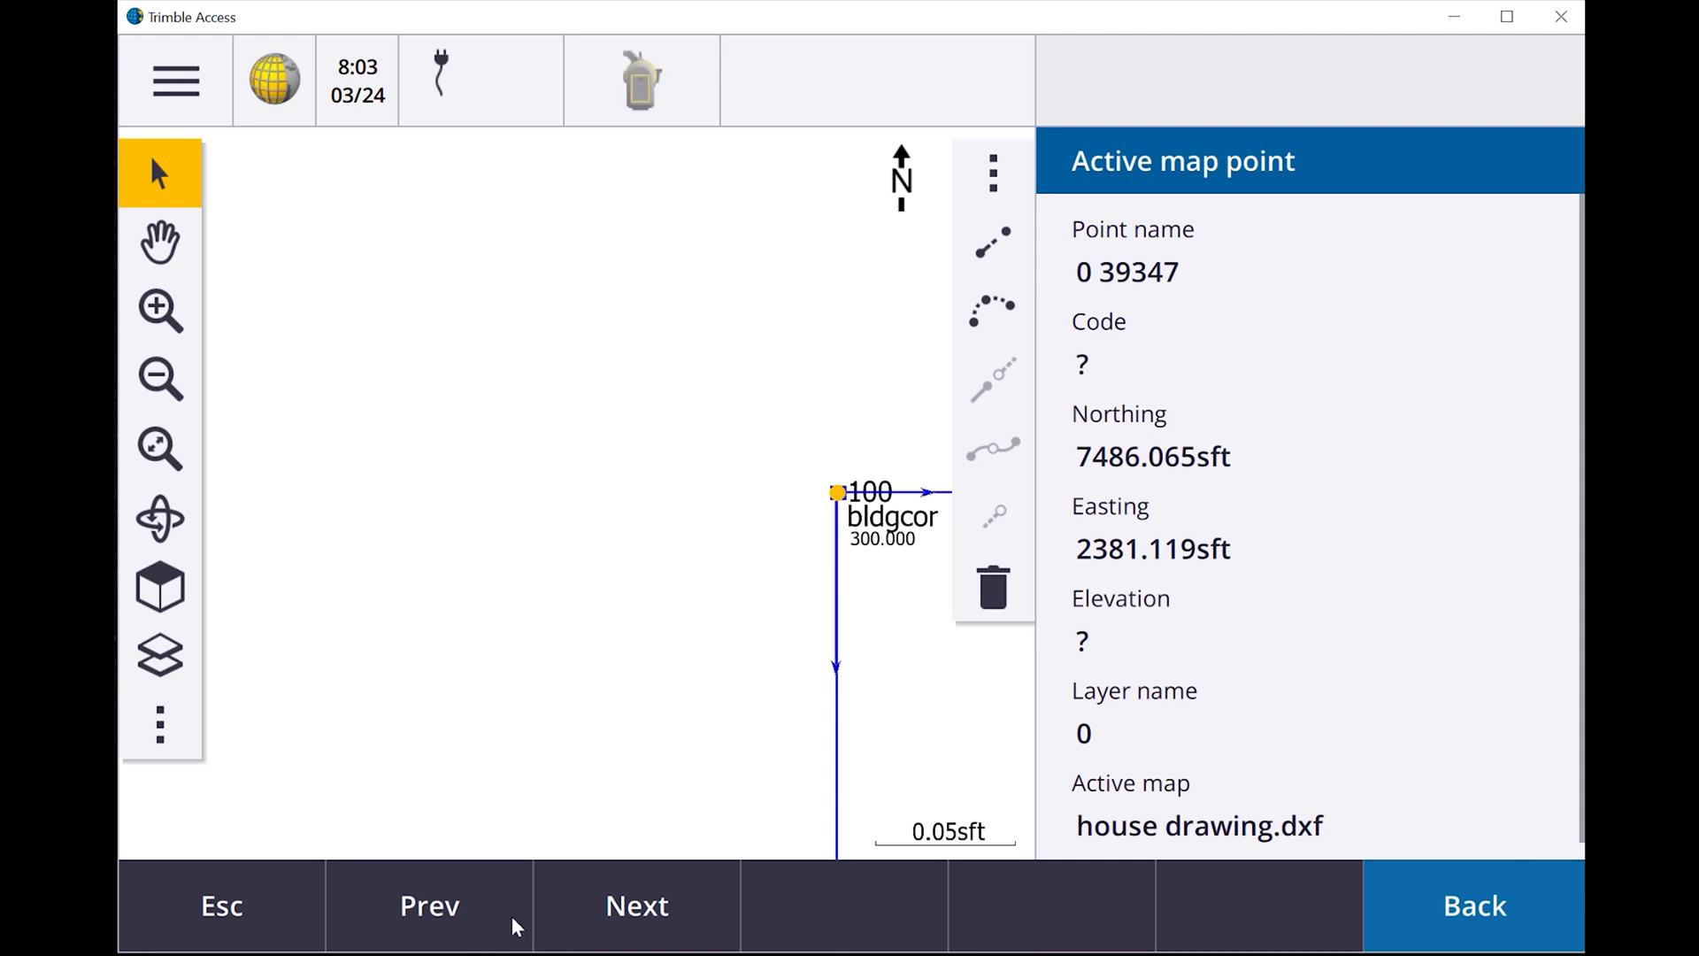
{"action": "right_click", "coordinate": [639, 347]}
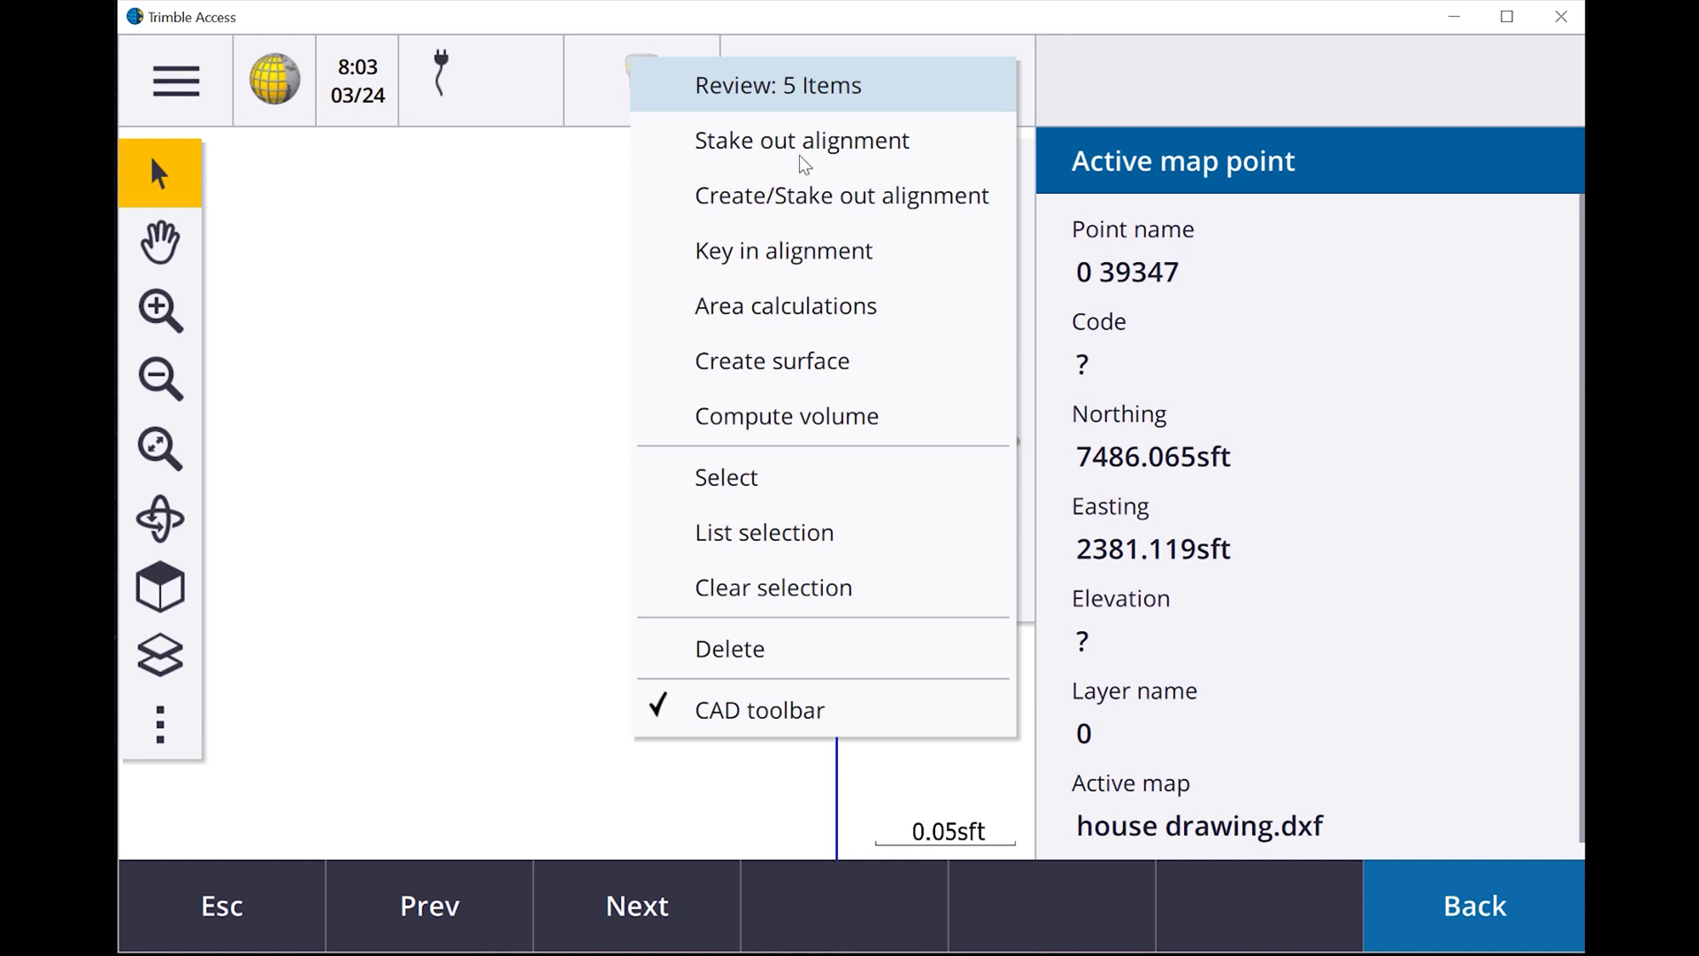
Clear the map selection and close the empty review list.
{"action": "left_click", "coordinate": [572, 423]}
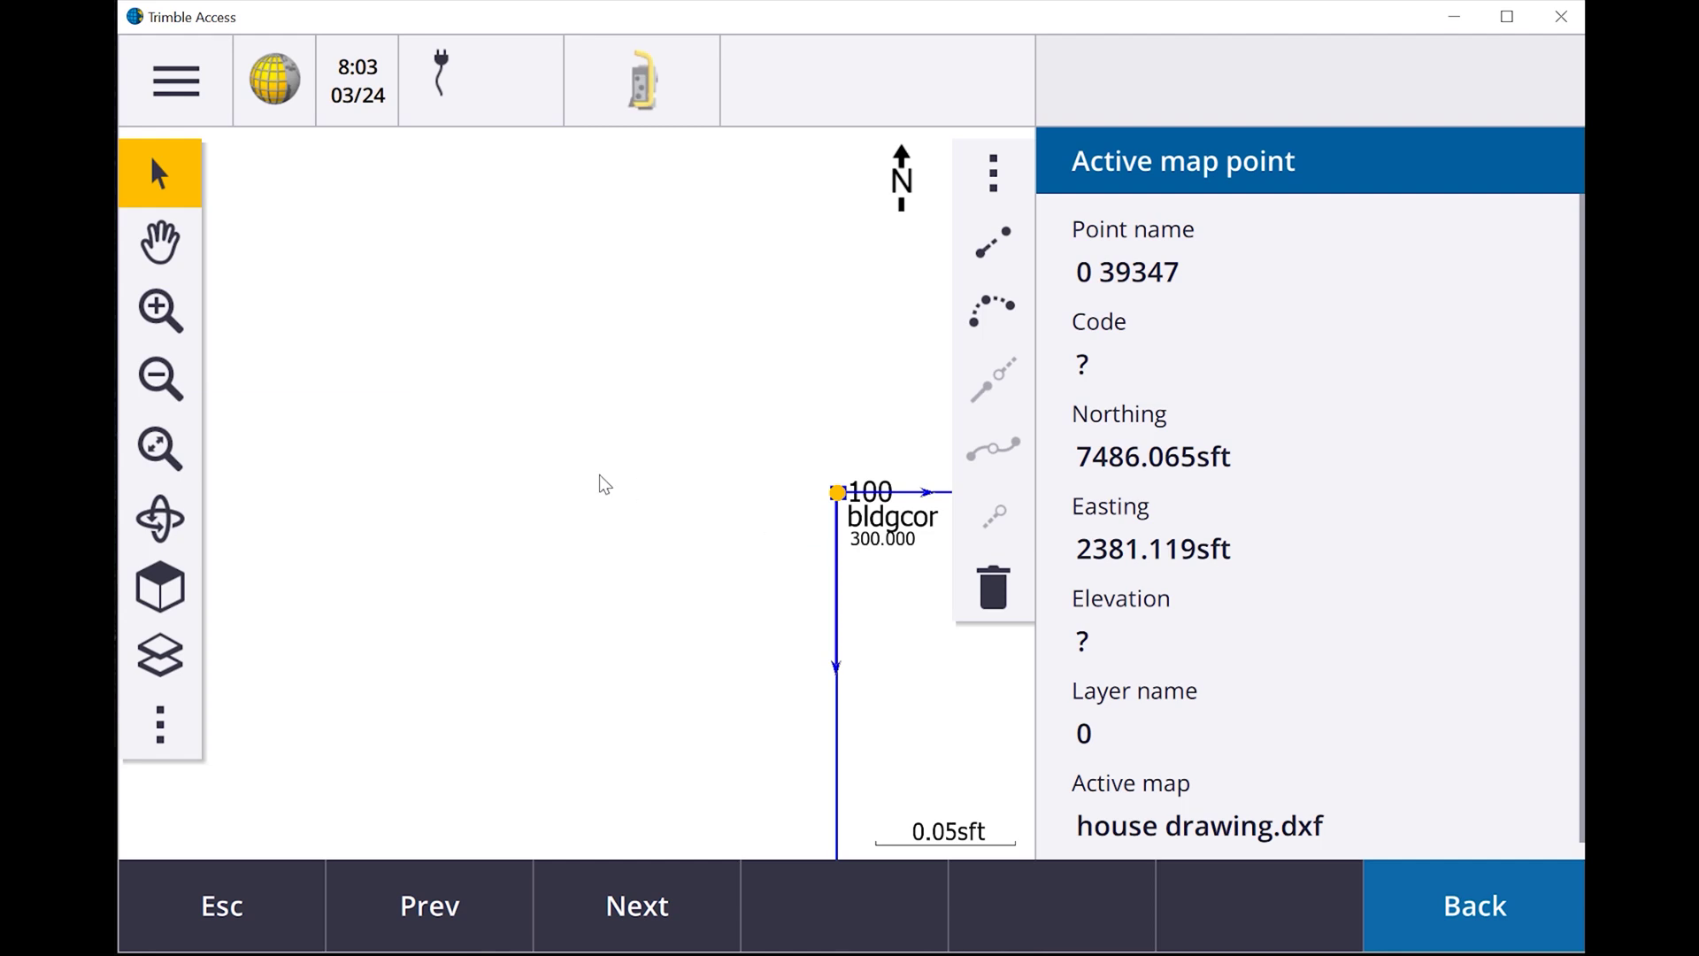
{"action": "right_click", "coordinate": [598, 462]}
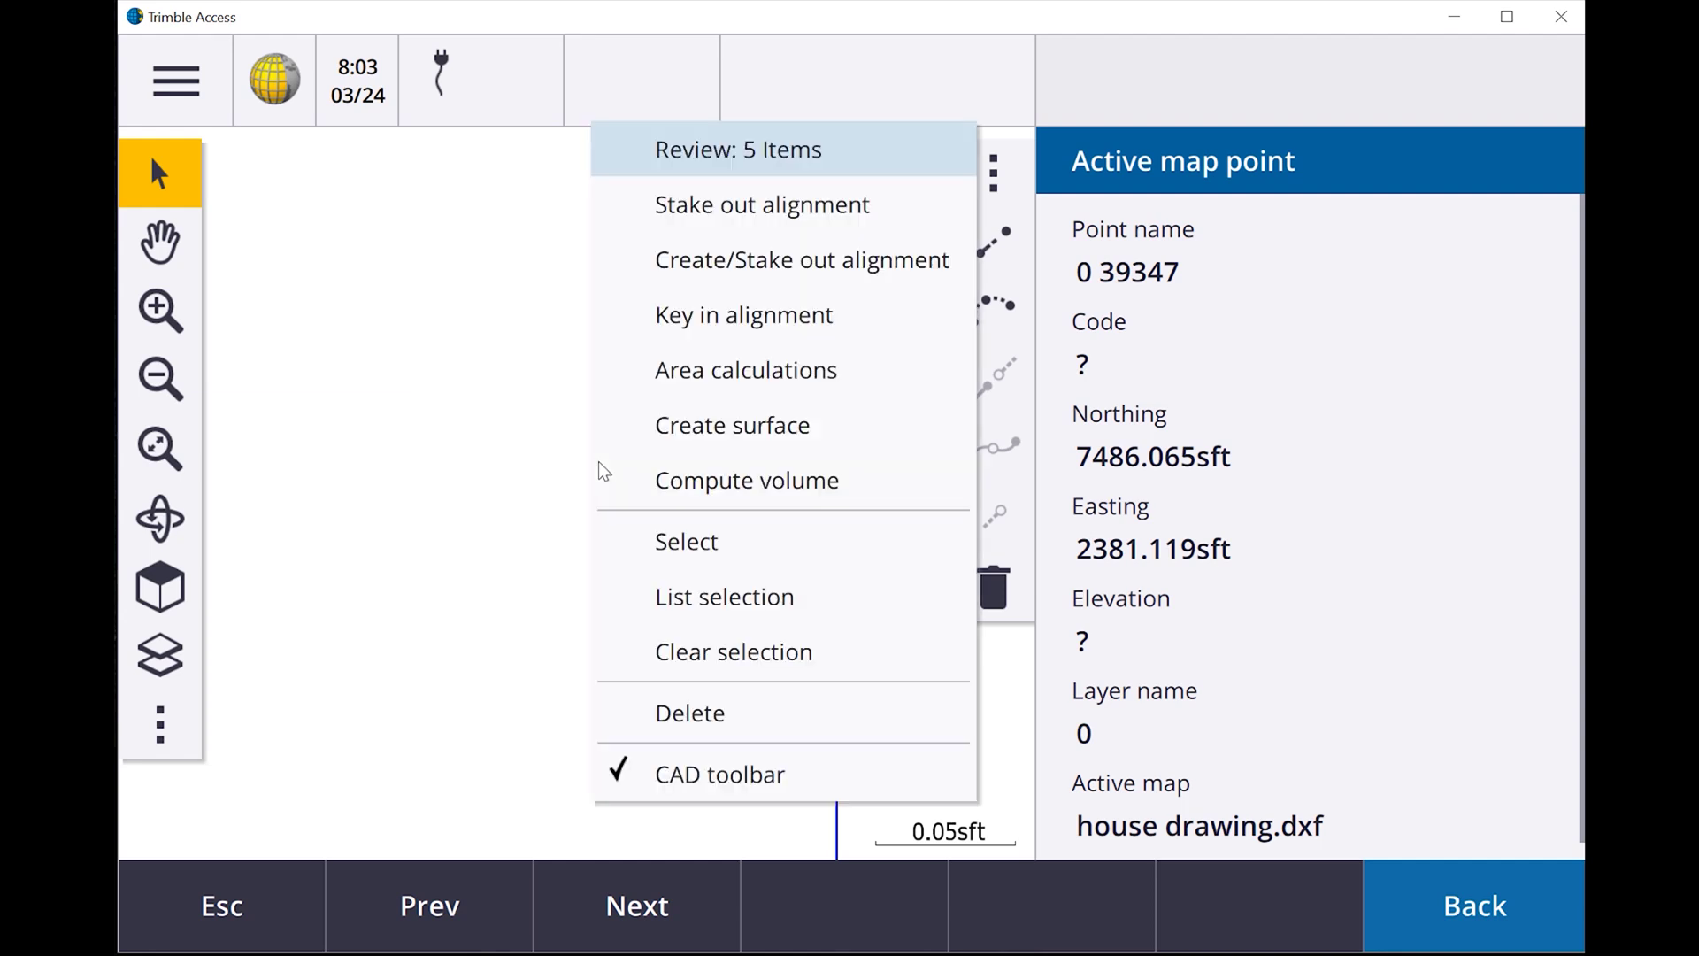
{"action": "left_click", "coordinate": [745, 647]}
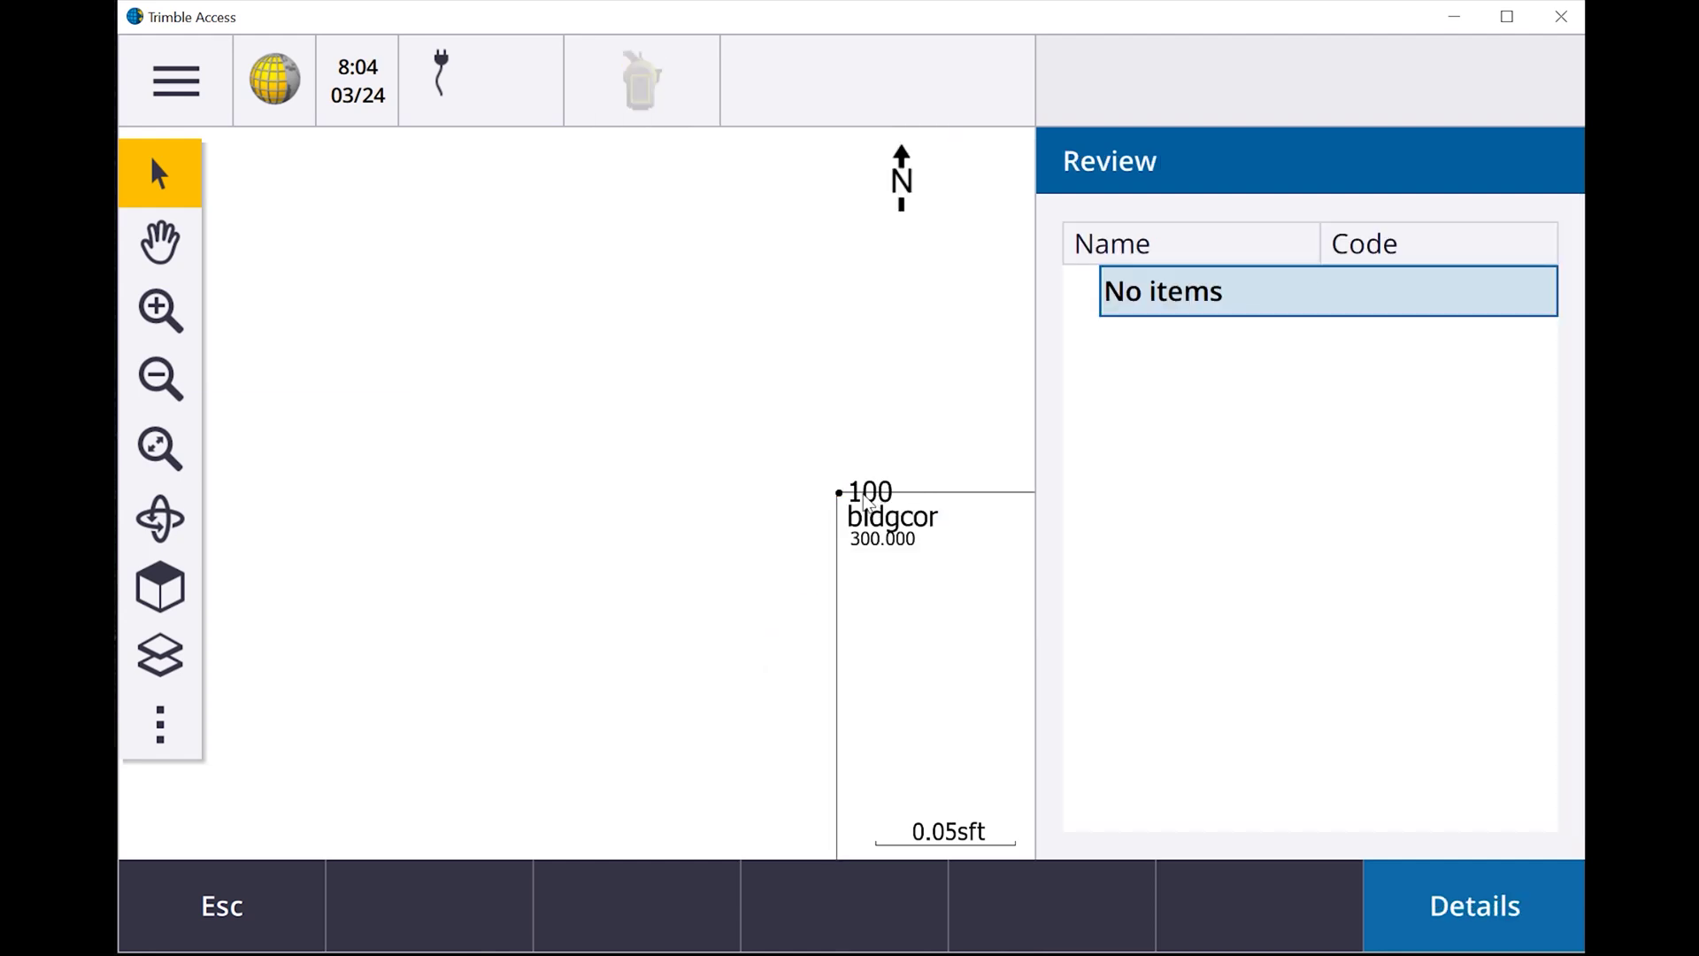
{"action": "left_click", "coordinate": [170, 896]}
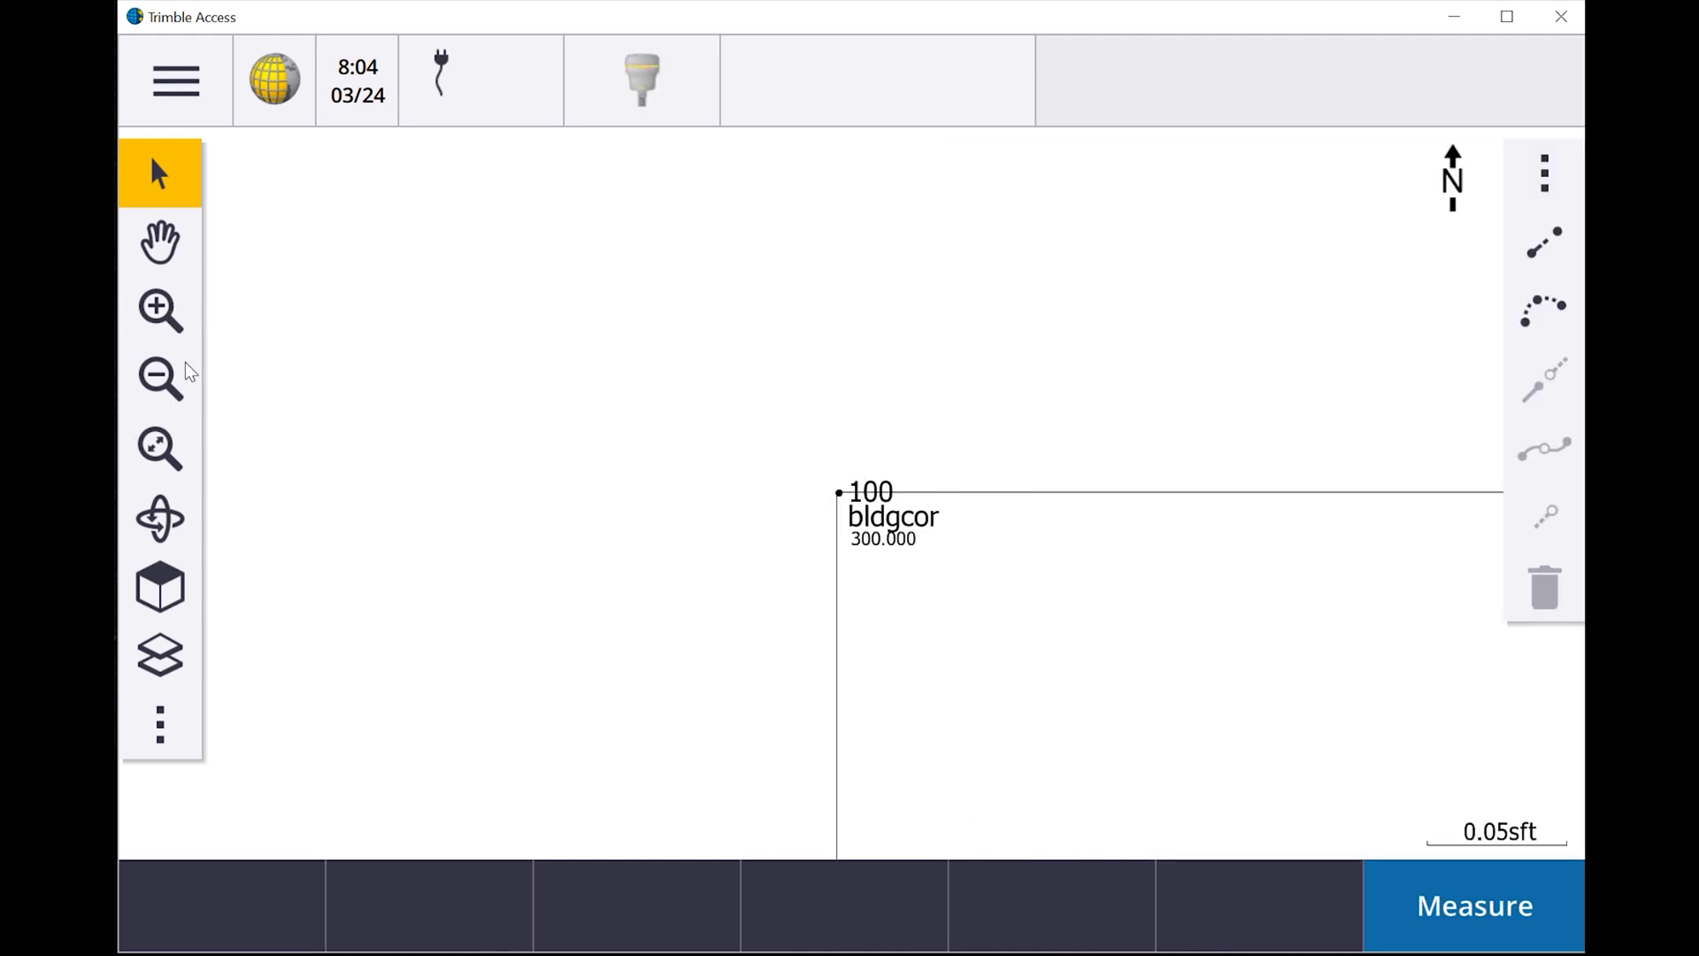
{"action": "left_click", "coordinate": [151, 377]}
Zoom out to the house outline, pick a corner vertex, and start Stake out point on it.
{"action": "left_click", "coordinate": [149, 379]}
{"action": "left_click", "coordinate": [148, 379]}
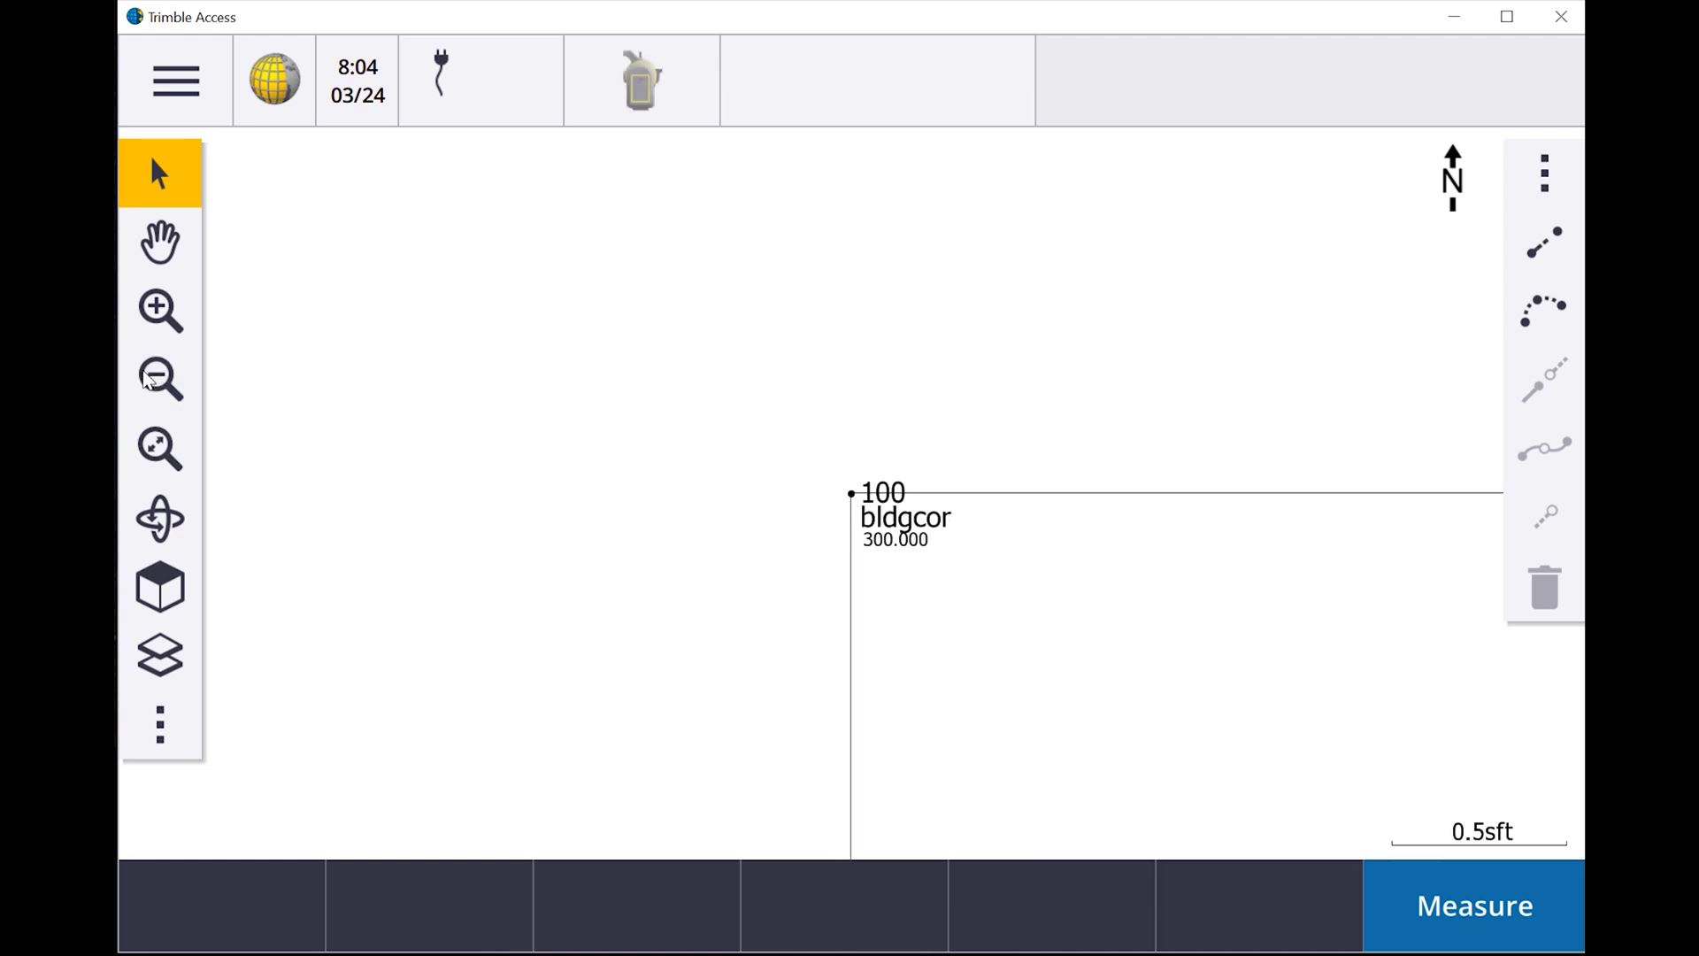
{"action": "left_click", "coordinate": [148, 378]}
{"action": "left_click", "coordinate": [148, 378]}
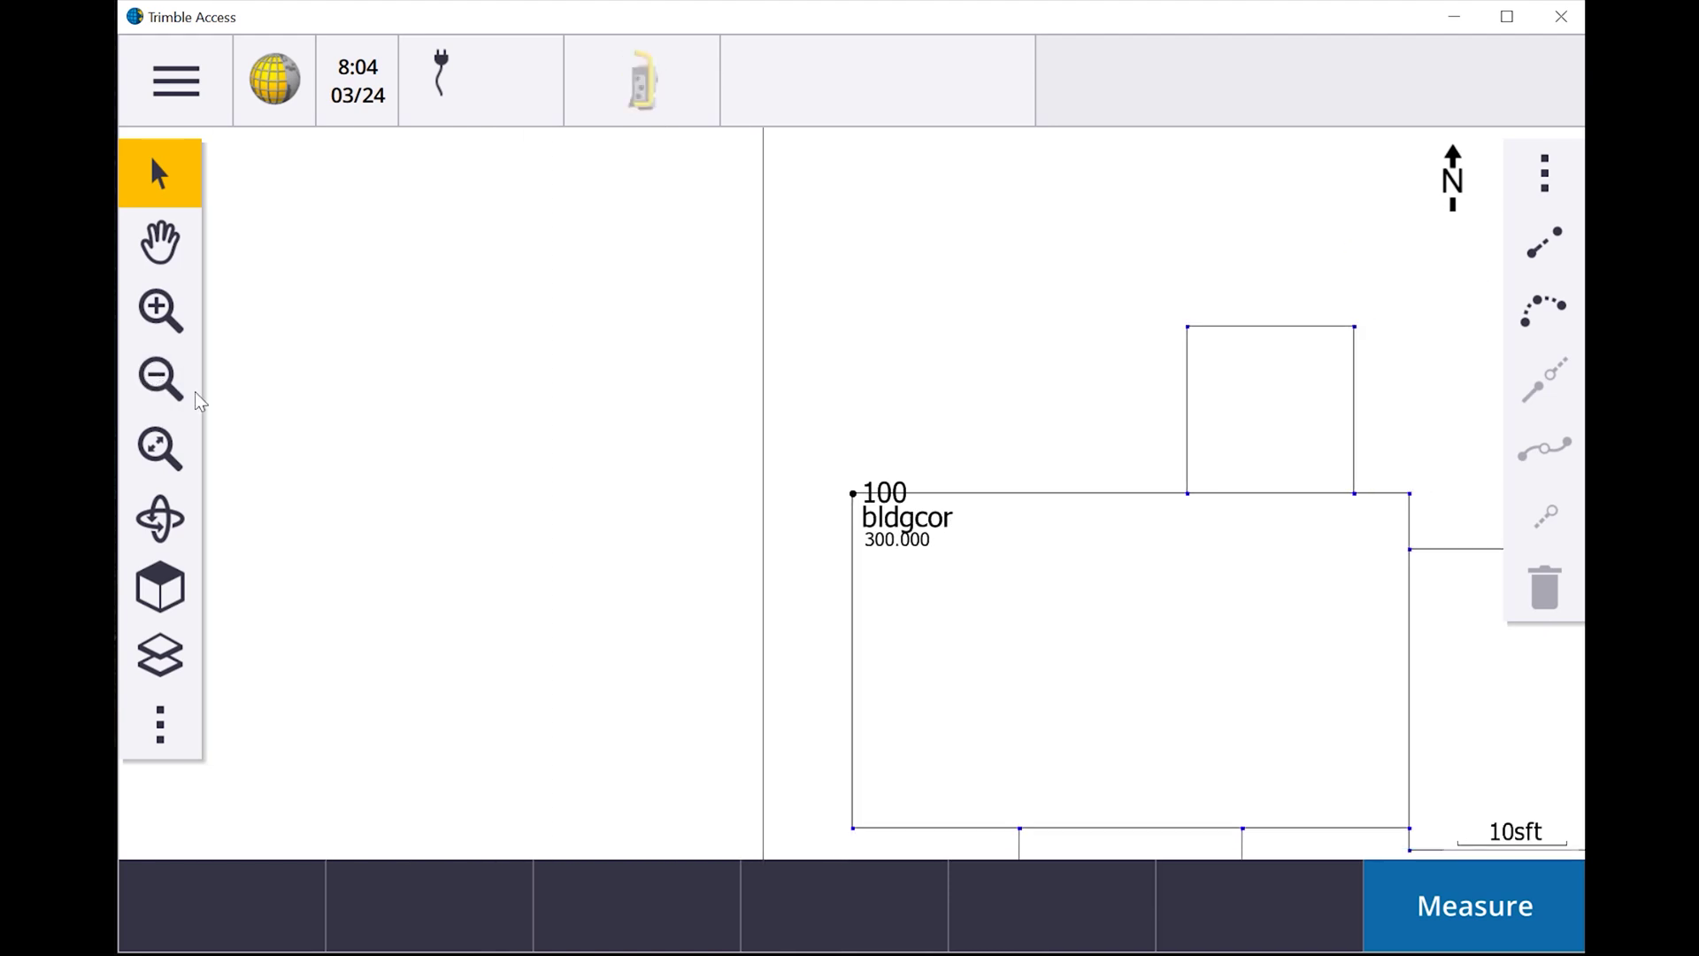
{"action": "left_click", "coordinate": [1182, 494]}
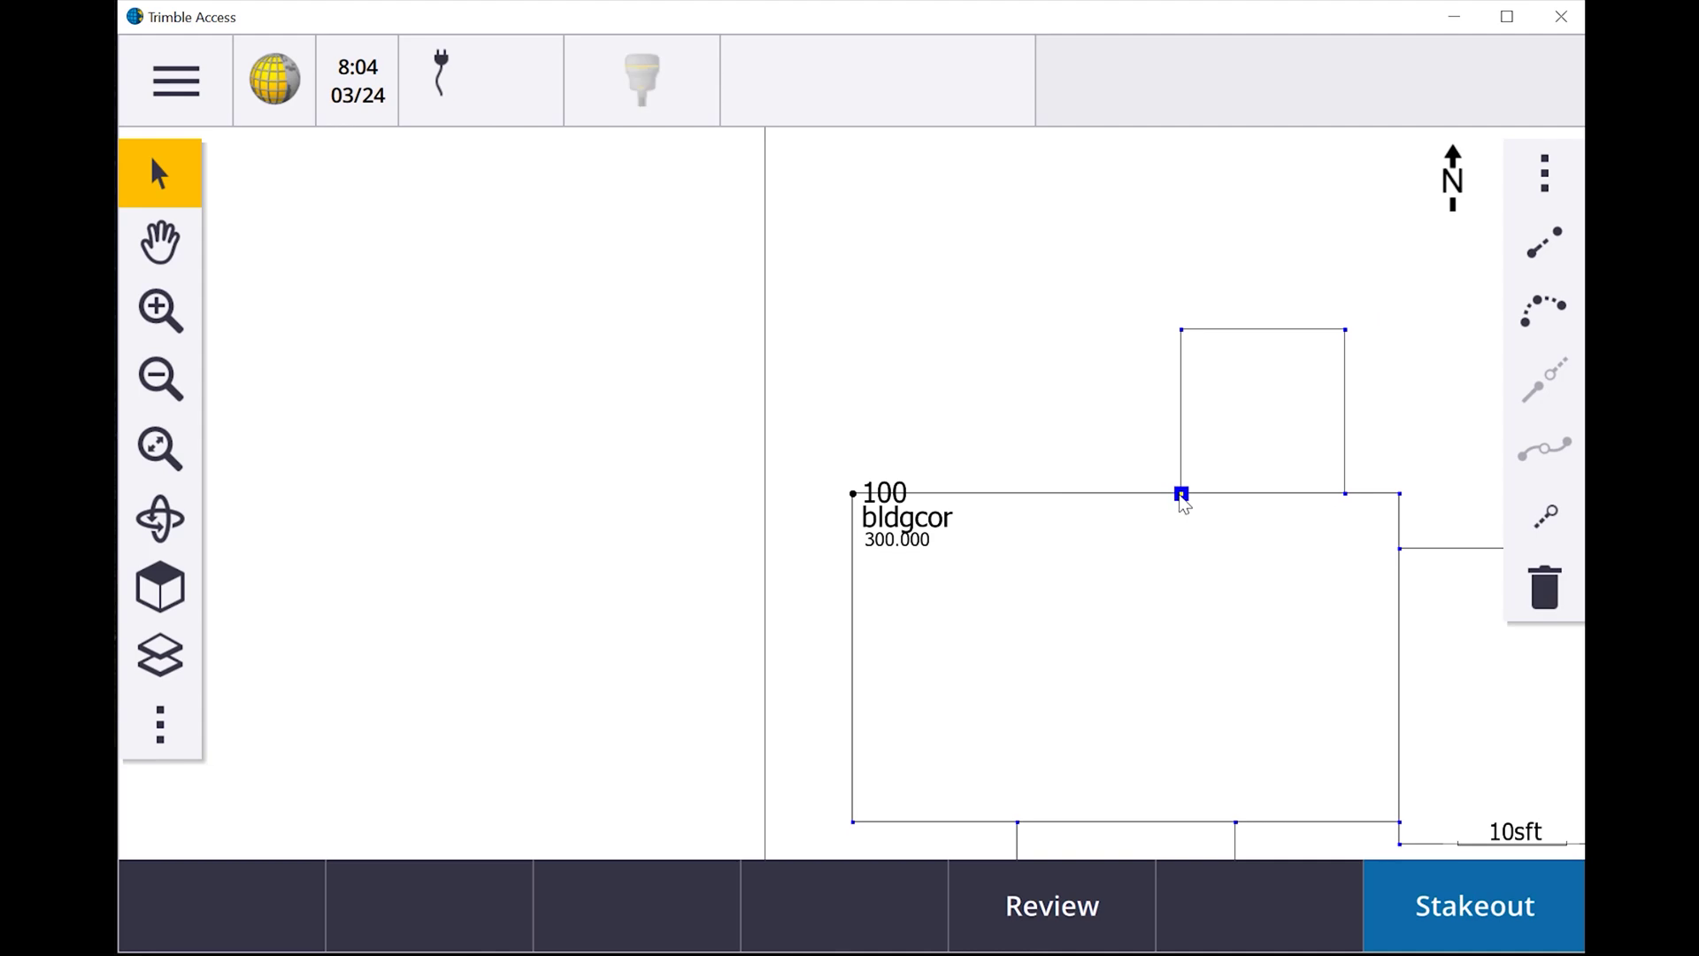
{"action": "right_click", "coordinate": [610, 344]}
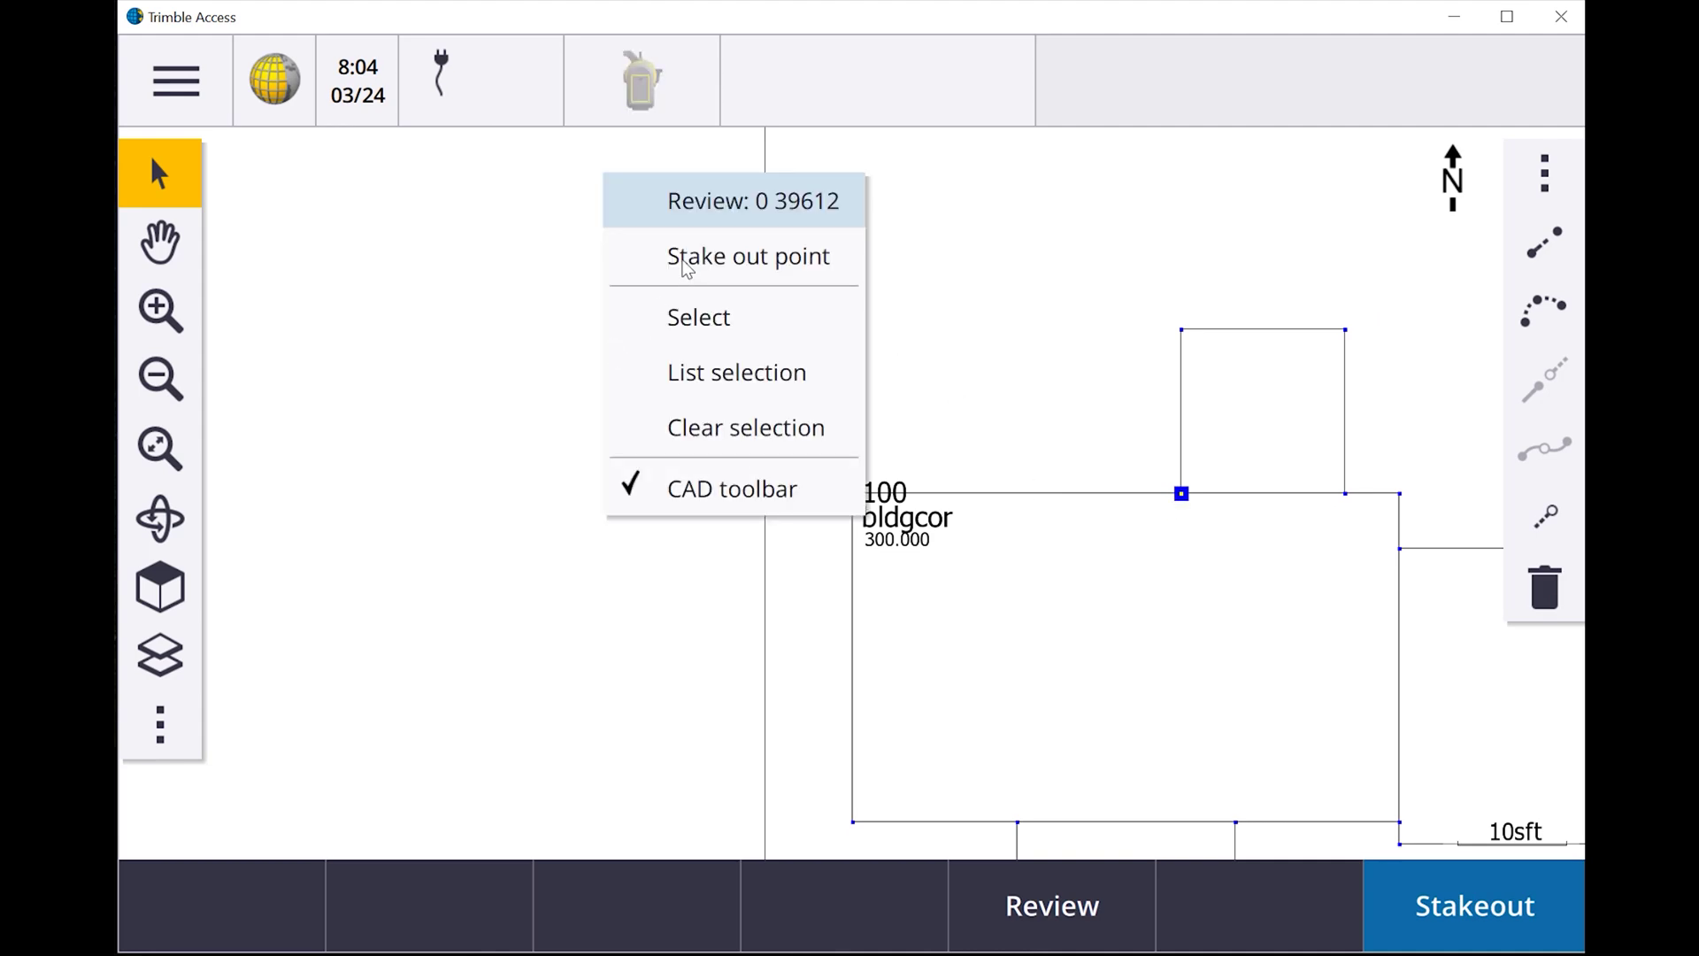
{"action": "left_click", "coordinate": [708, 256]}
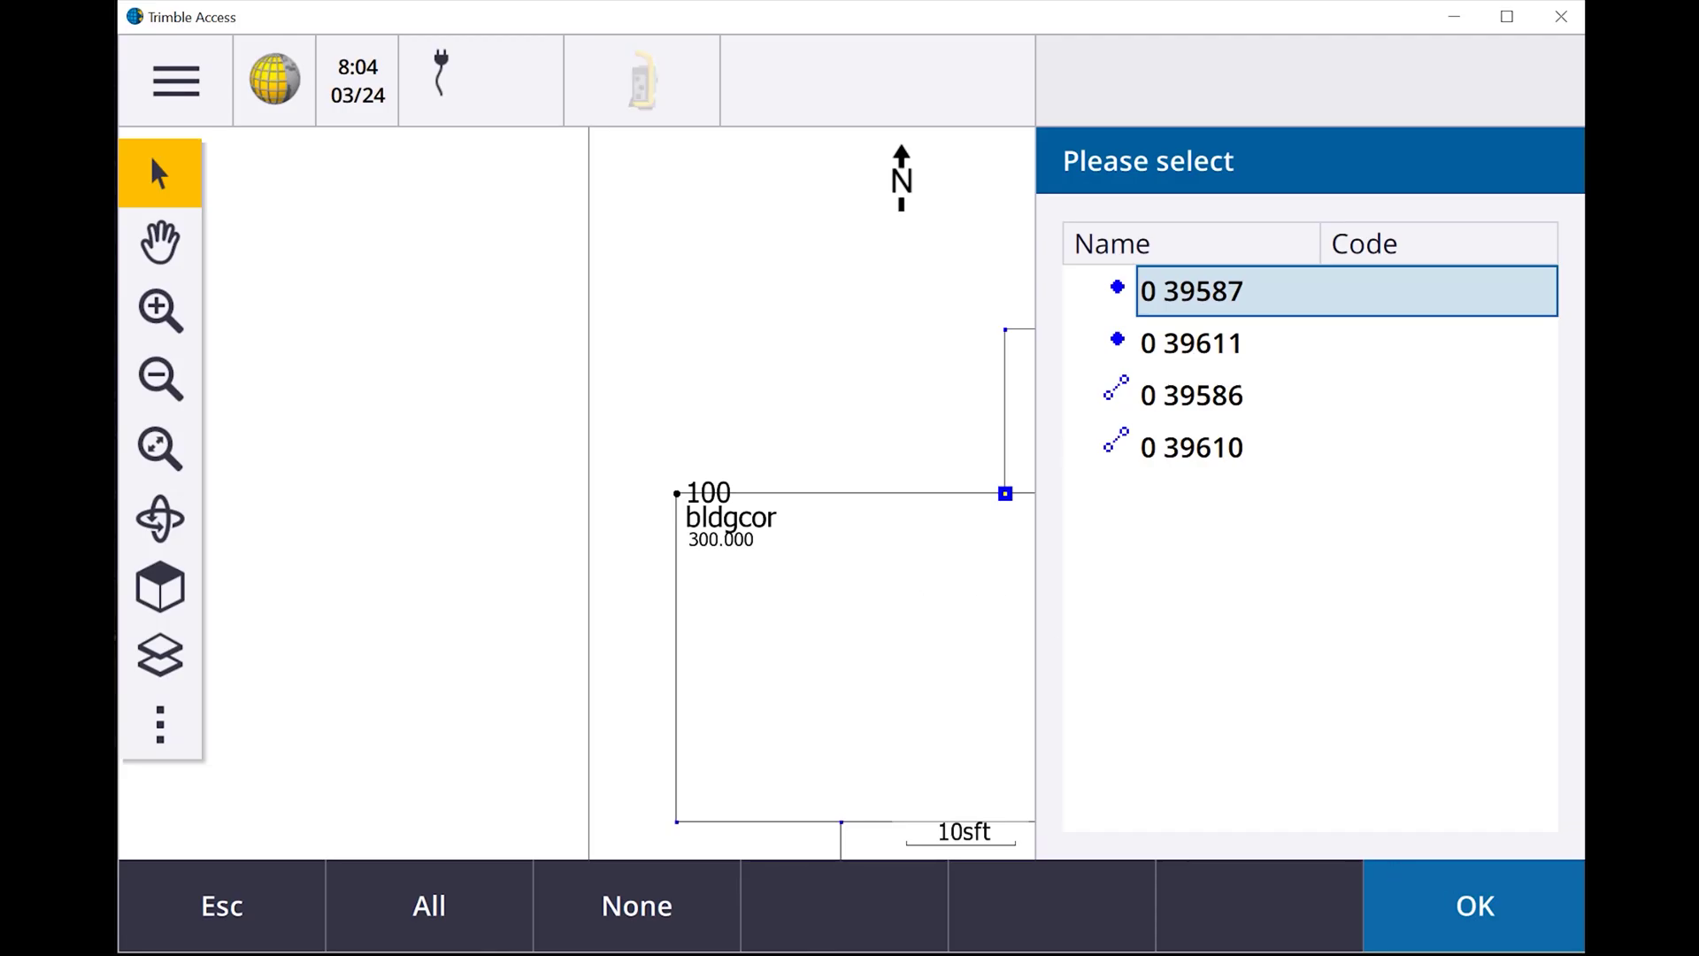
List the points and lines at the upper rectangle's top corners, then bring up actions inside the house.
{"action": "left_click", "coordinate": [267, 918]}
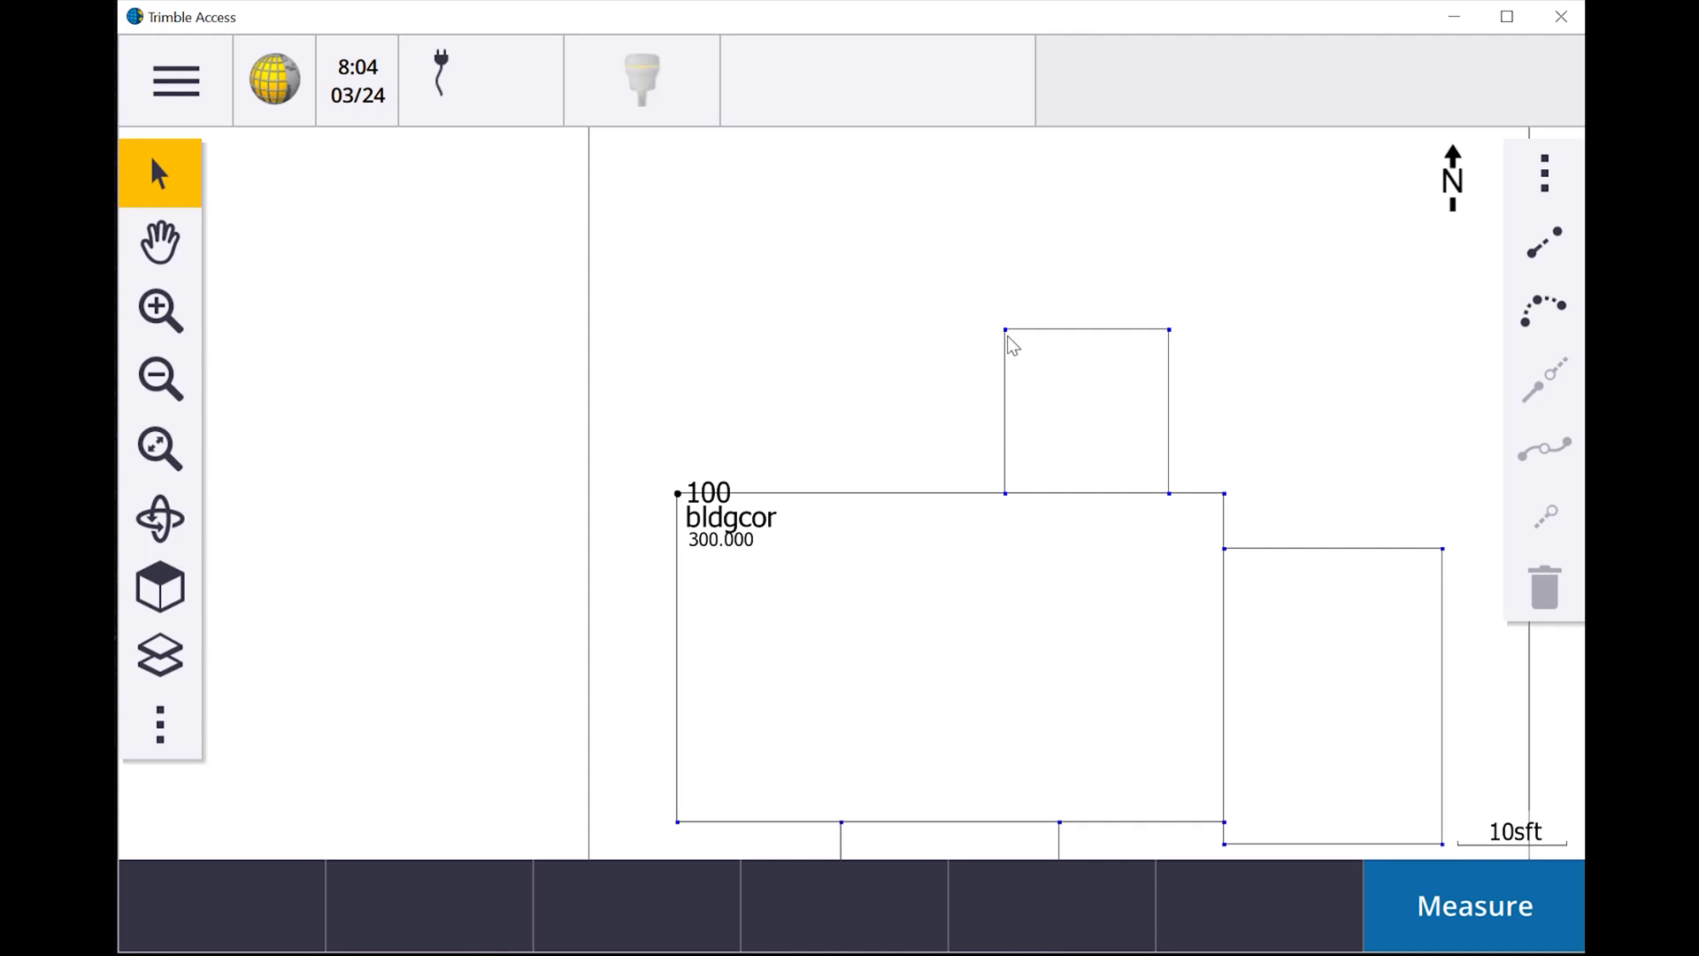
{"action": "left_click", "coordinate": [1006, 329]}
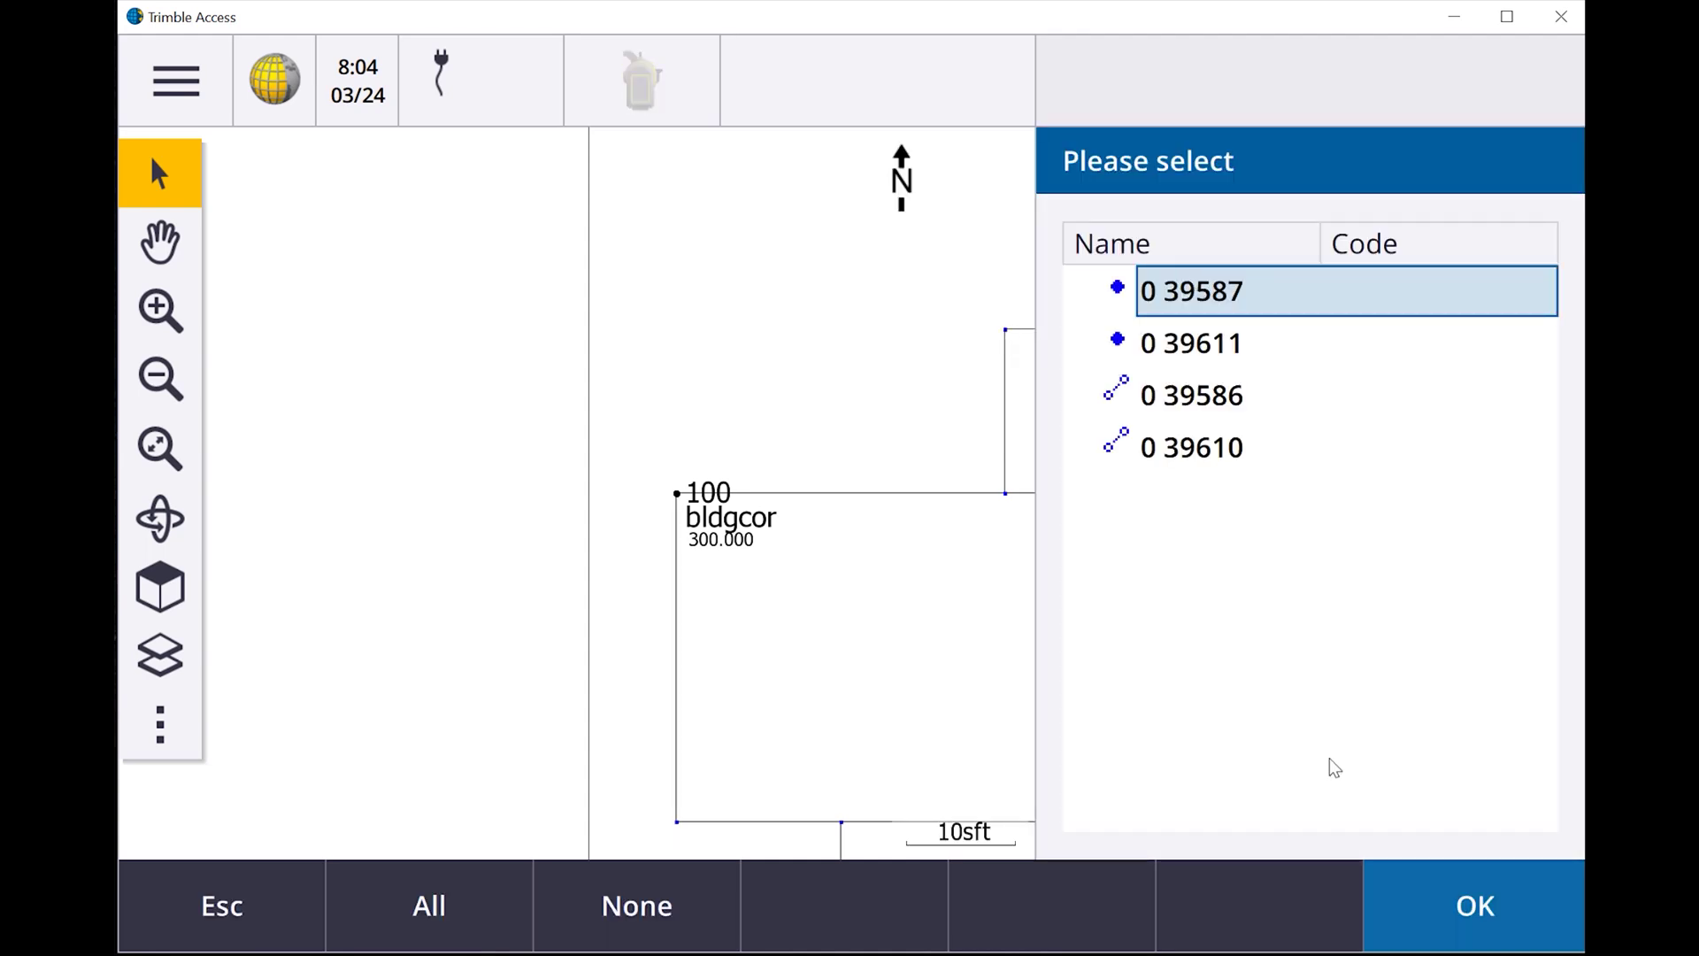
{"action": "left_click", "coordinate": [207, 903]}
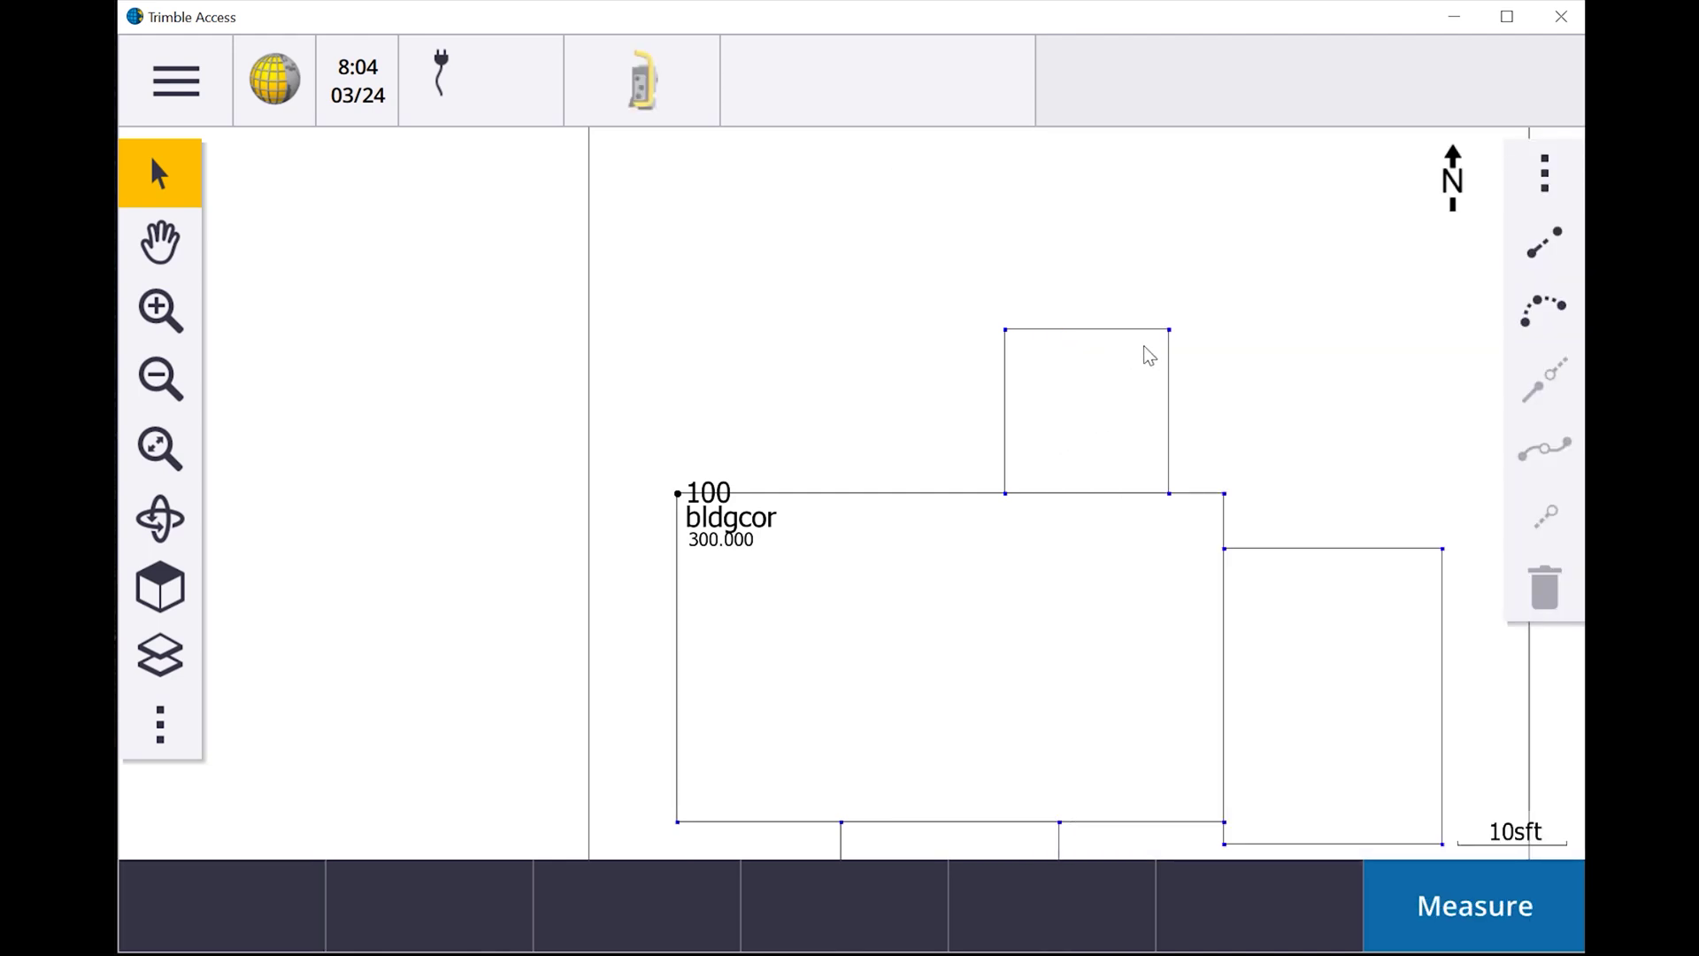
{"action": "left_click", "coordinate": [1169, 329]}
{"action": "right_click", "coordinate": [934, 656]}
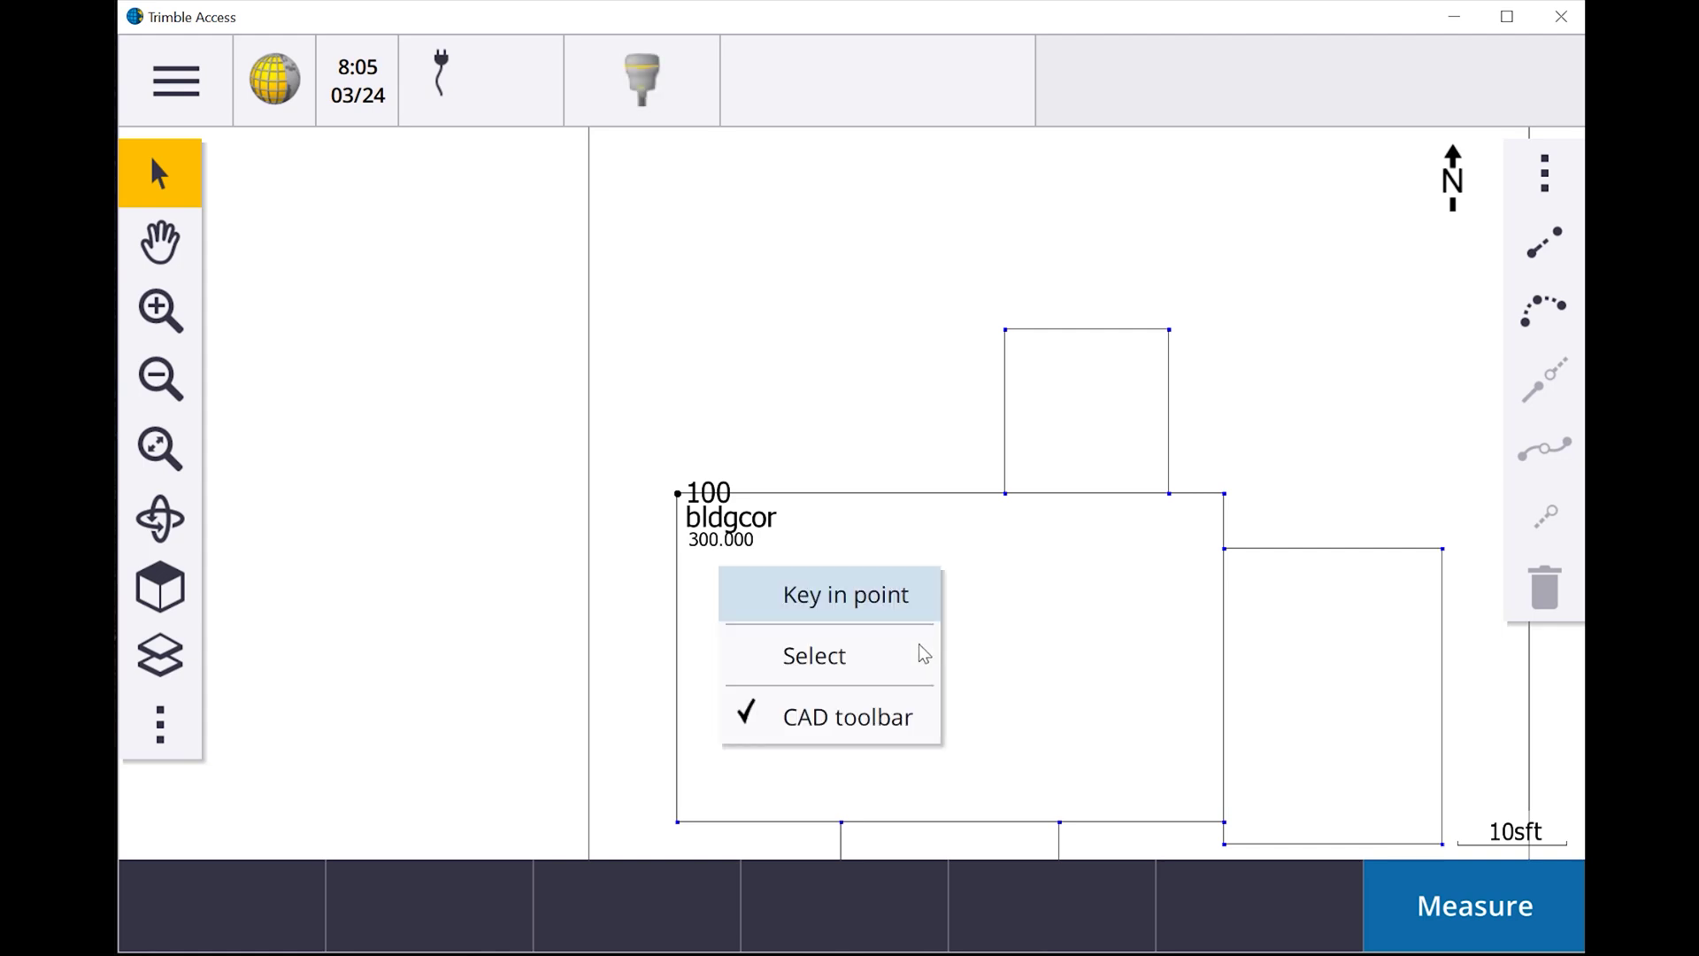
Start keying in point 101, then abandon the entry without storing it.
{"action": "left_click", "coordinate": [888, 597]}
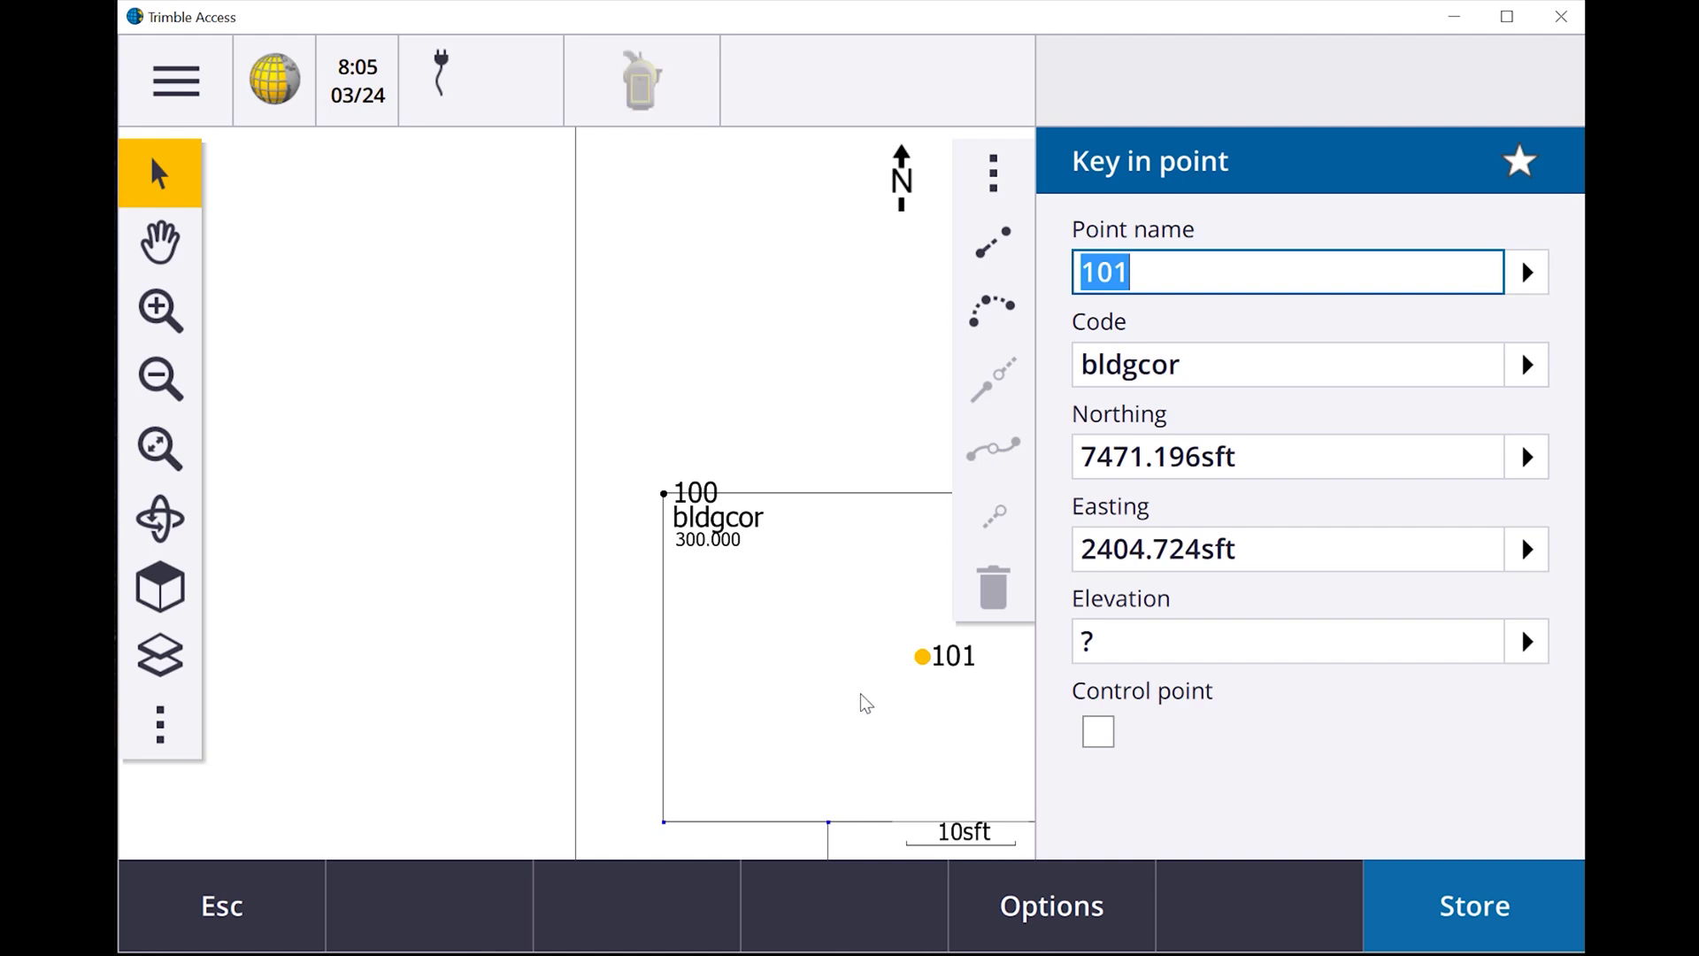
{"action": "left_click", "coordinate": [268, 912]}
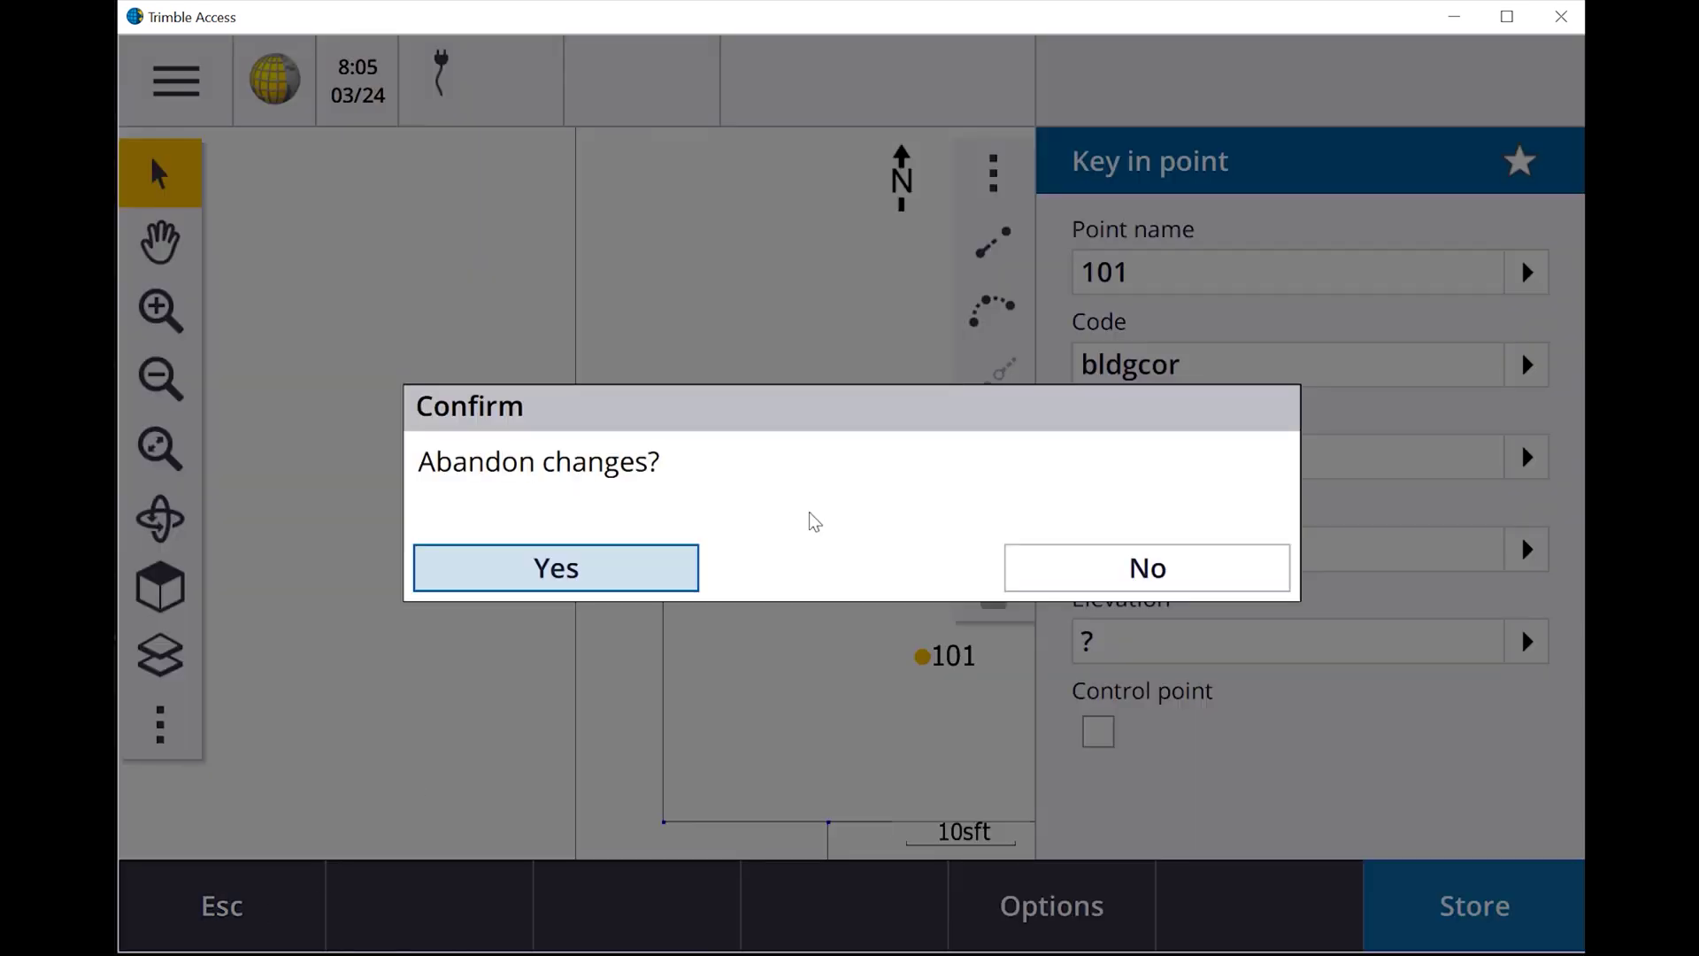
{"action": "left_click", "coordinate": [690, 568]}
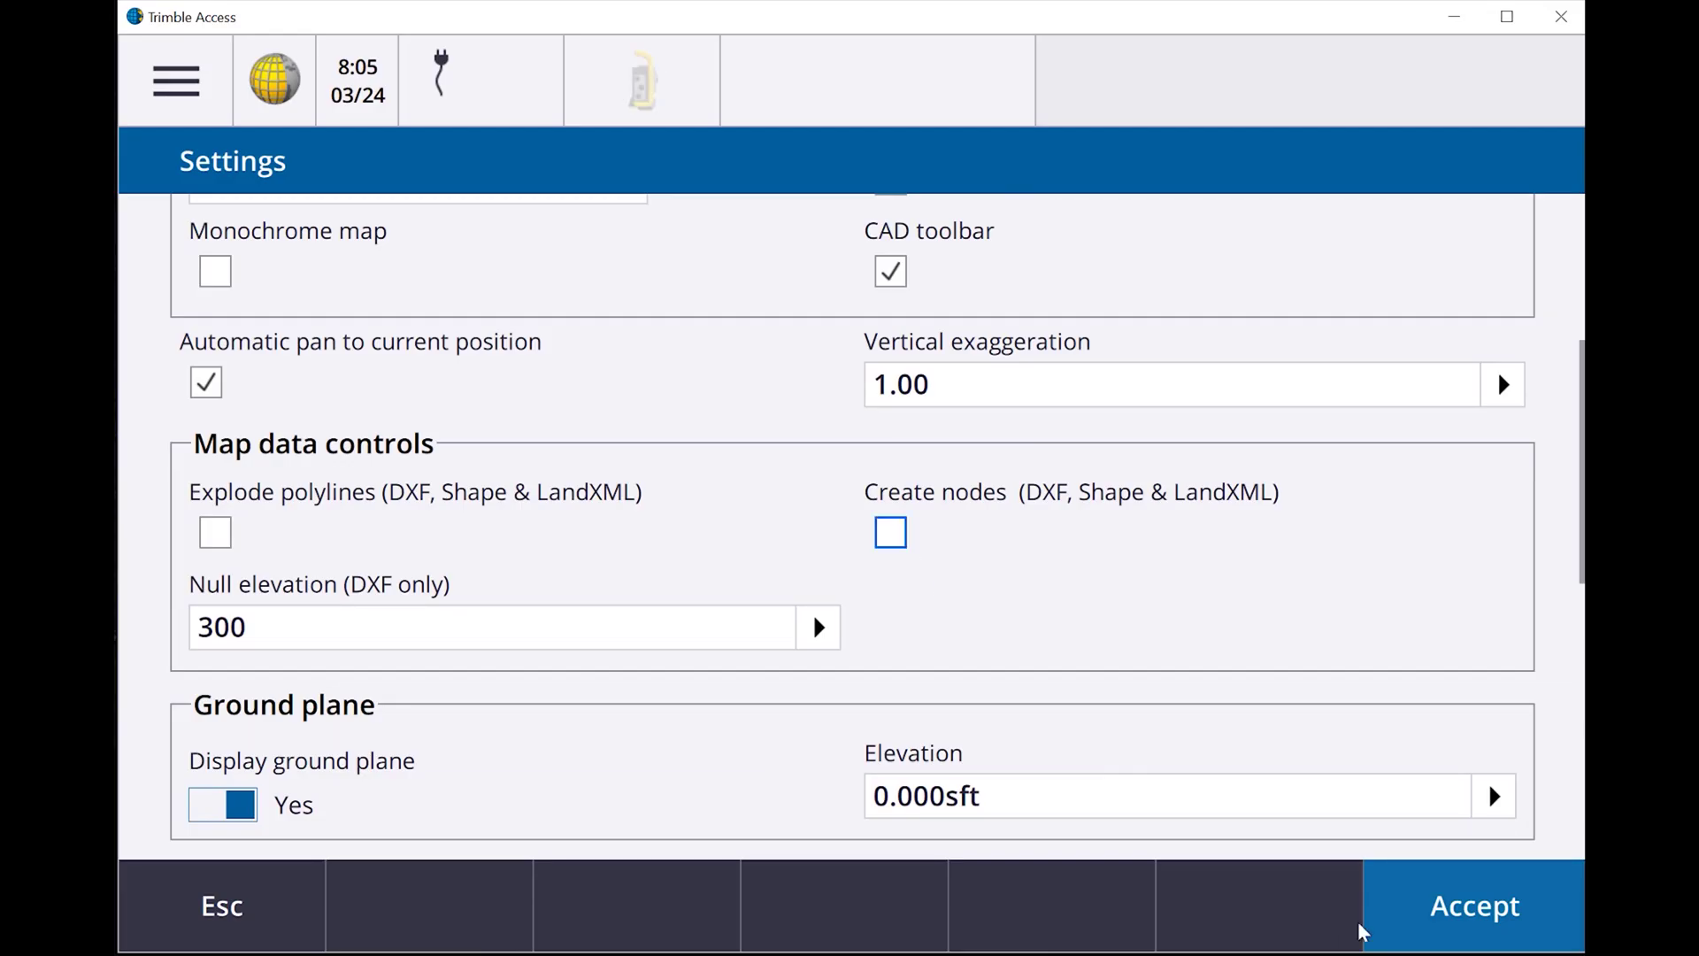
Accept the map settings with Create nodes (DXF, Shape & LandXML) unchecked so the house corners lose their points.
{"action": "left_click", "coordinate": [1448, 901]}
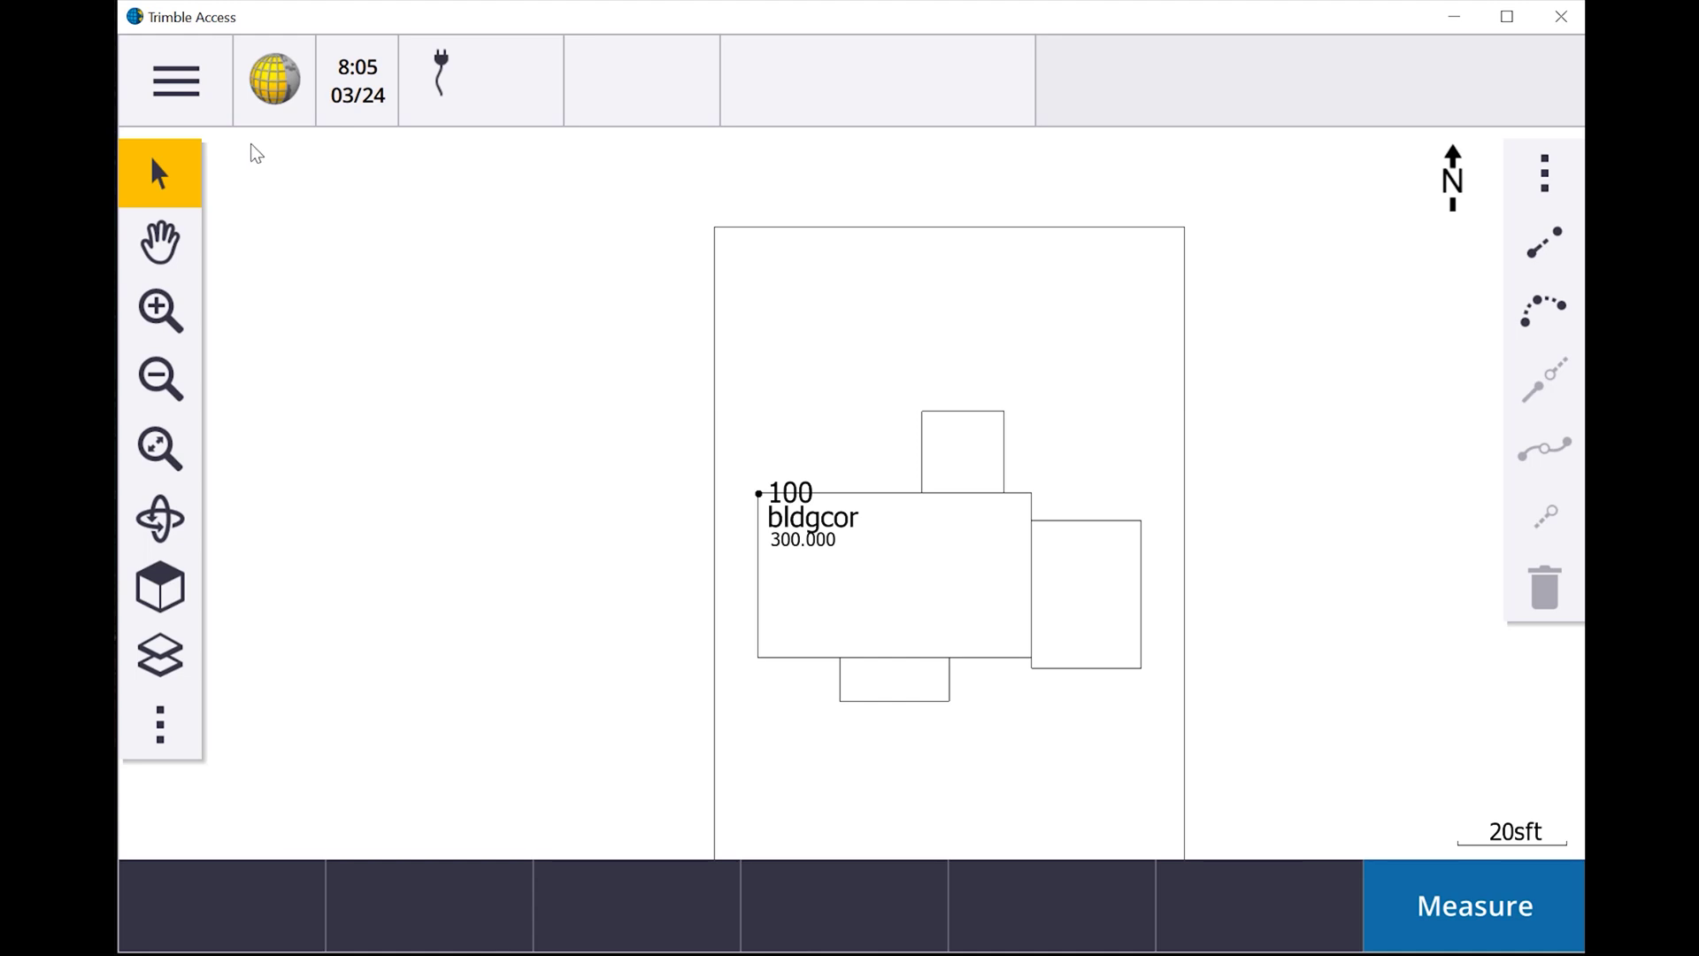
Look through the job points list and the map layers list.
{"action": "left_click", "coordinate": [181, 79]}
{"action": "left_click", "coordinate": [940, 266]}
{"action": "left_click", "coordinate": [143, 656]}
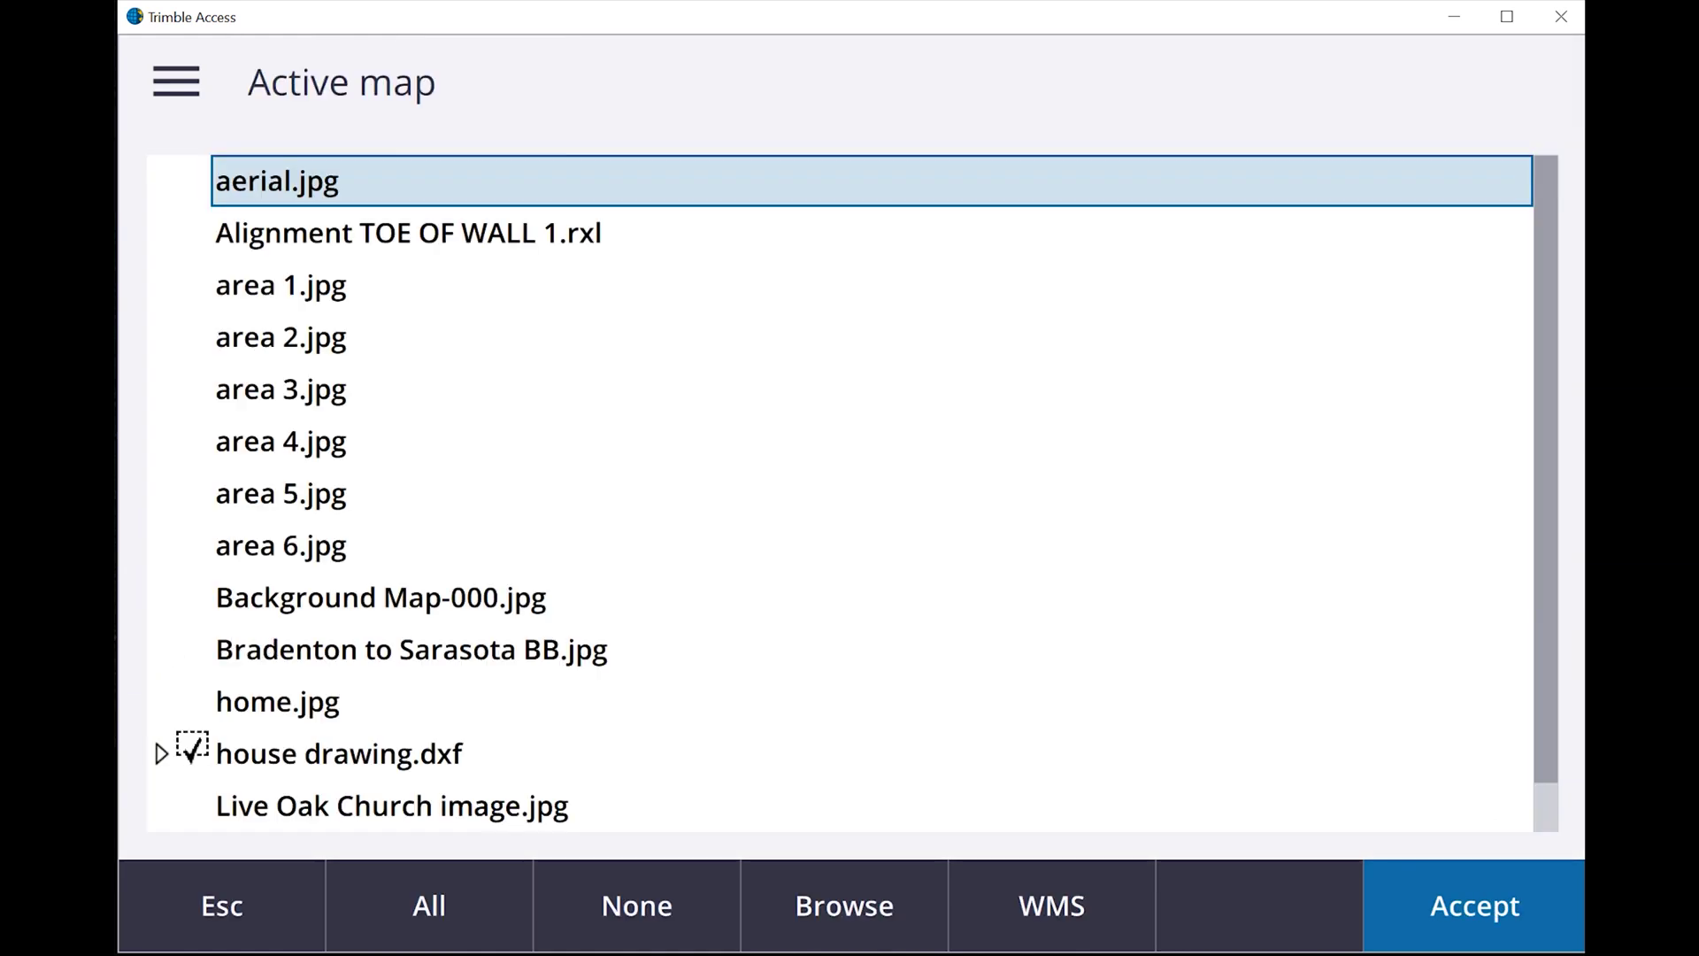
{"action": "key", "text": "Escape"}
In map Settings under Map data controls, check Create nodes and accept.
{"action": "left_click", "coordinate": [194, 743]}
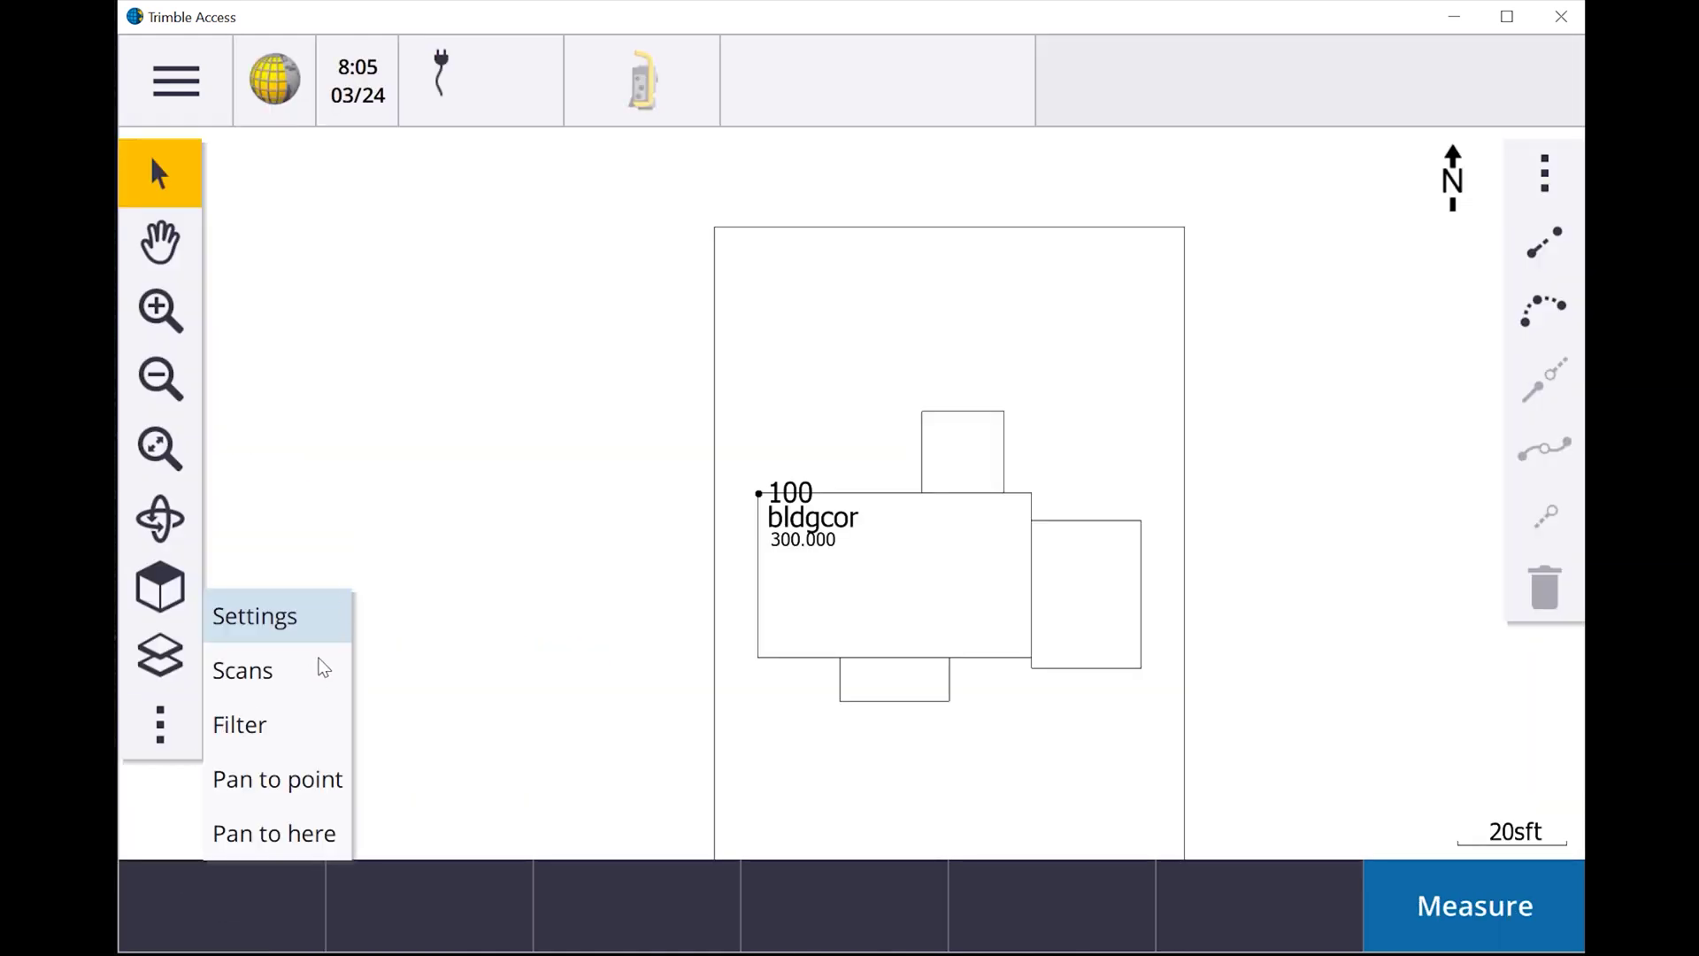
{"action": "left_click", "coordinate": [313, 625]}
{"action": "scroll", "coordinate": [911, 607], "scroll_direction": "down", "scroll_amount": 6}
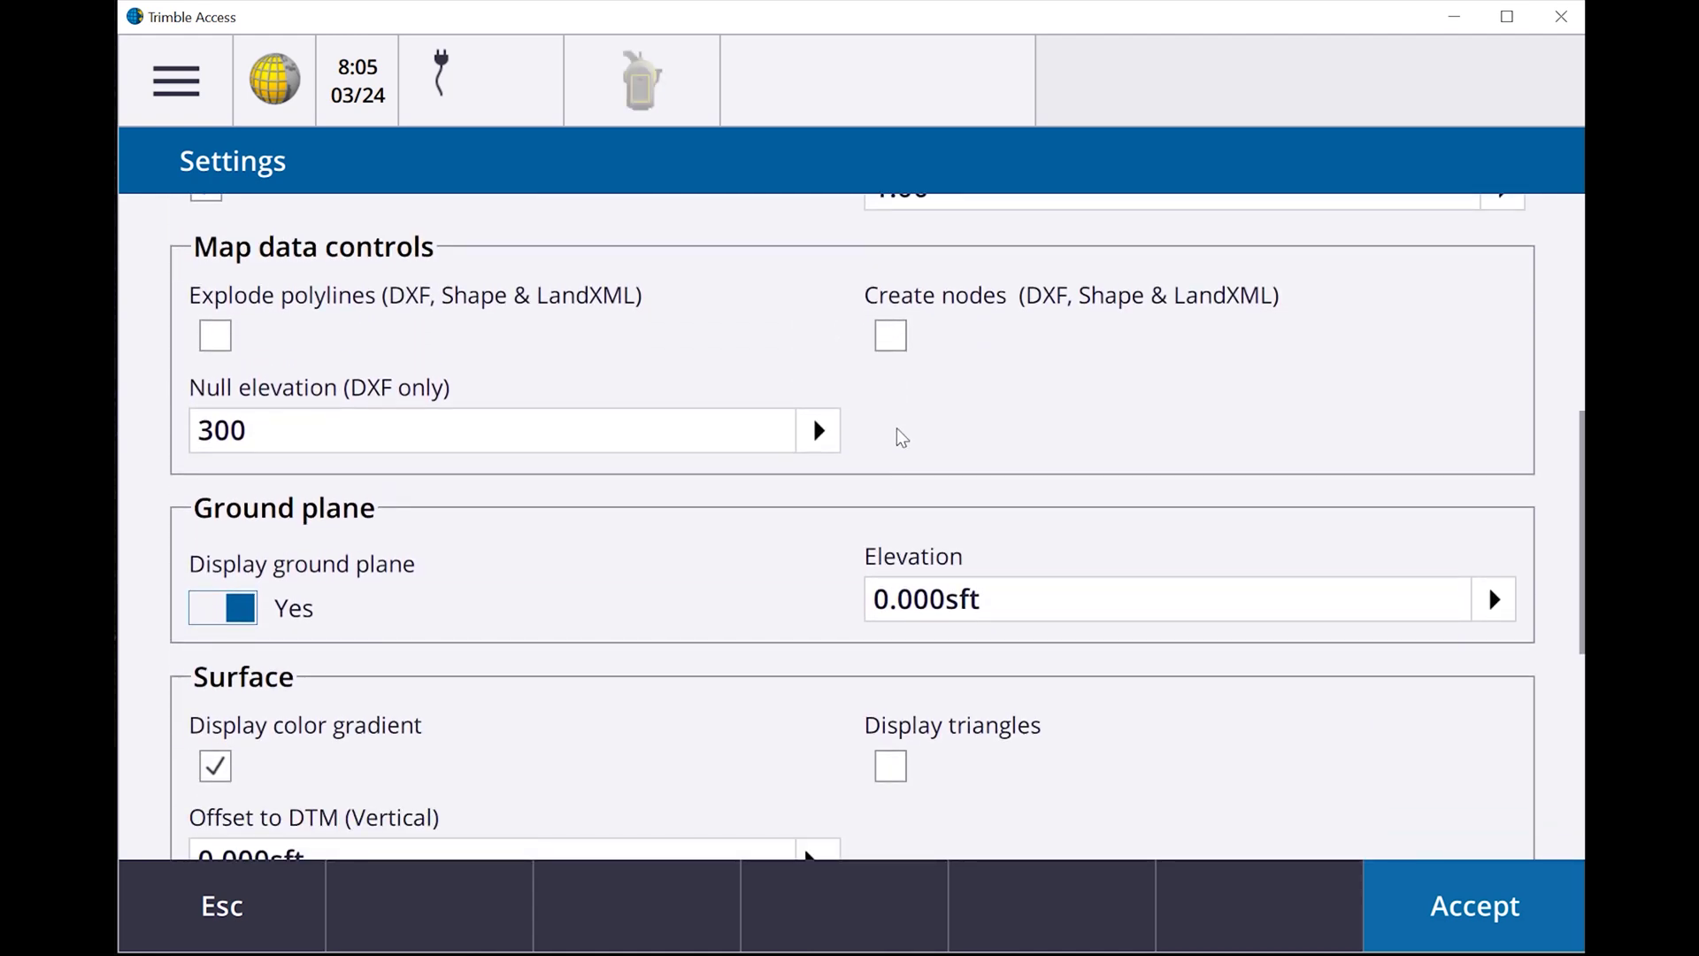
{"action": "left_click", "coordinate": [891, 338]}
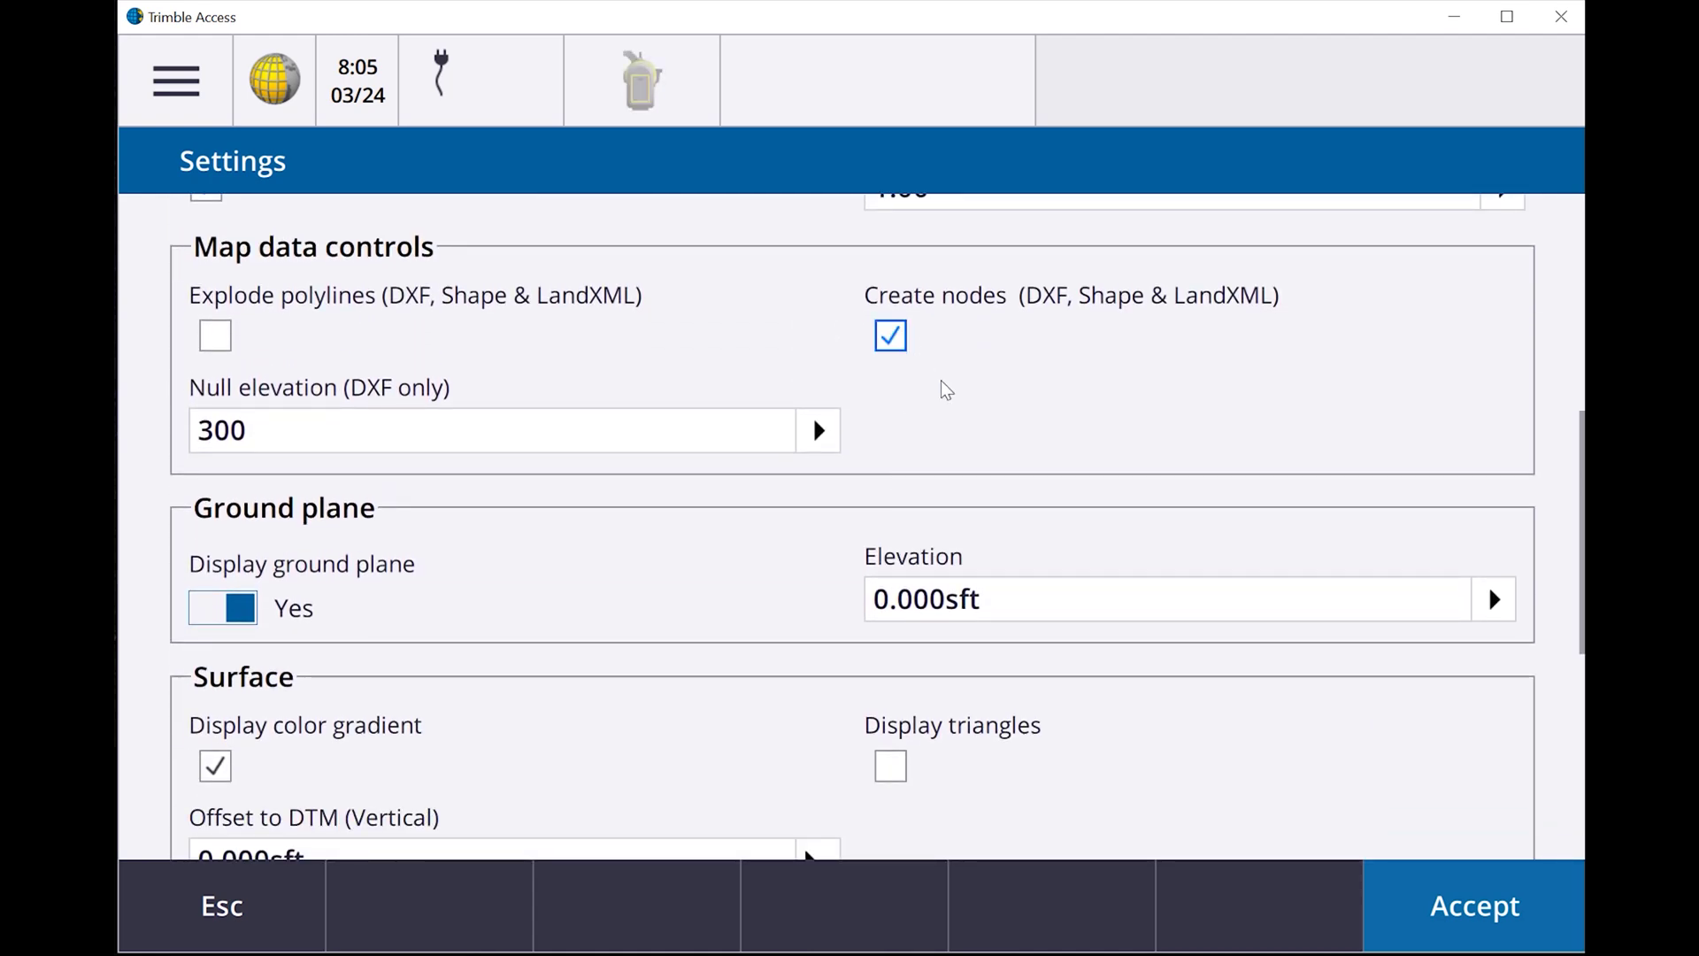
{"action": "left_click", "coordinate": [1460, 916]}
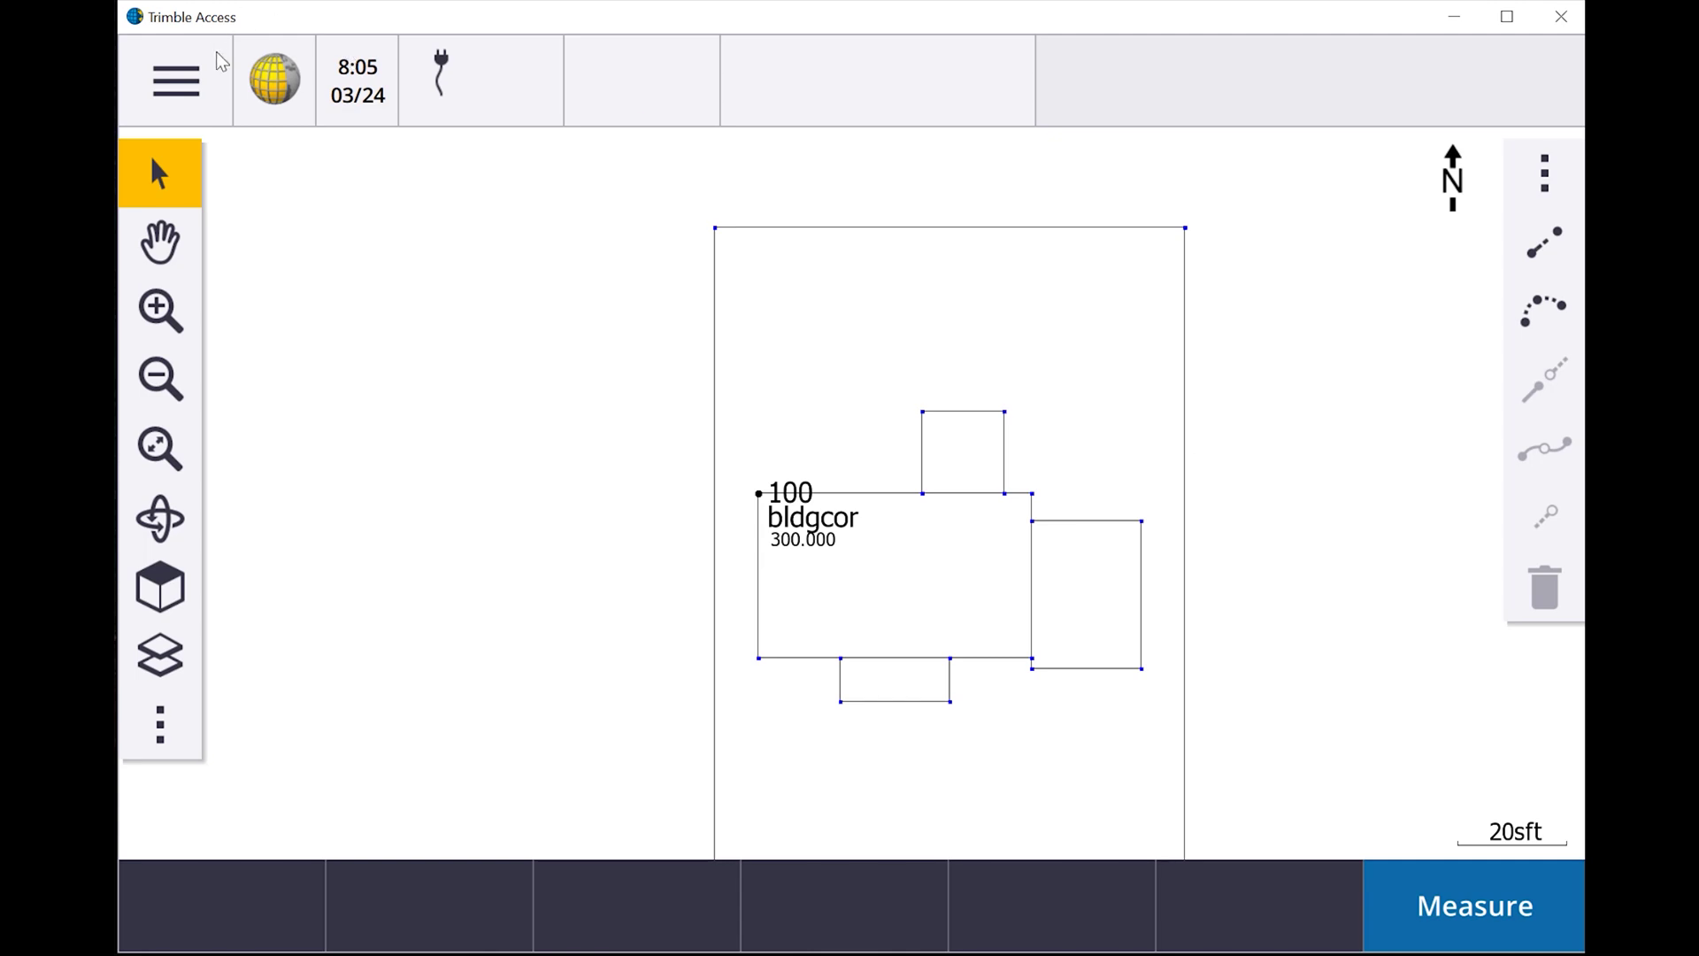
{"action": "left_click", "coordinate": [216, 88]}
Open Point manager and scroll through the house node points down to 0 39732 and back.
{"action": "left_click", "coordinate": [862, 242]}
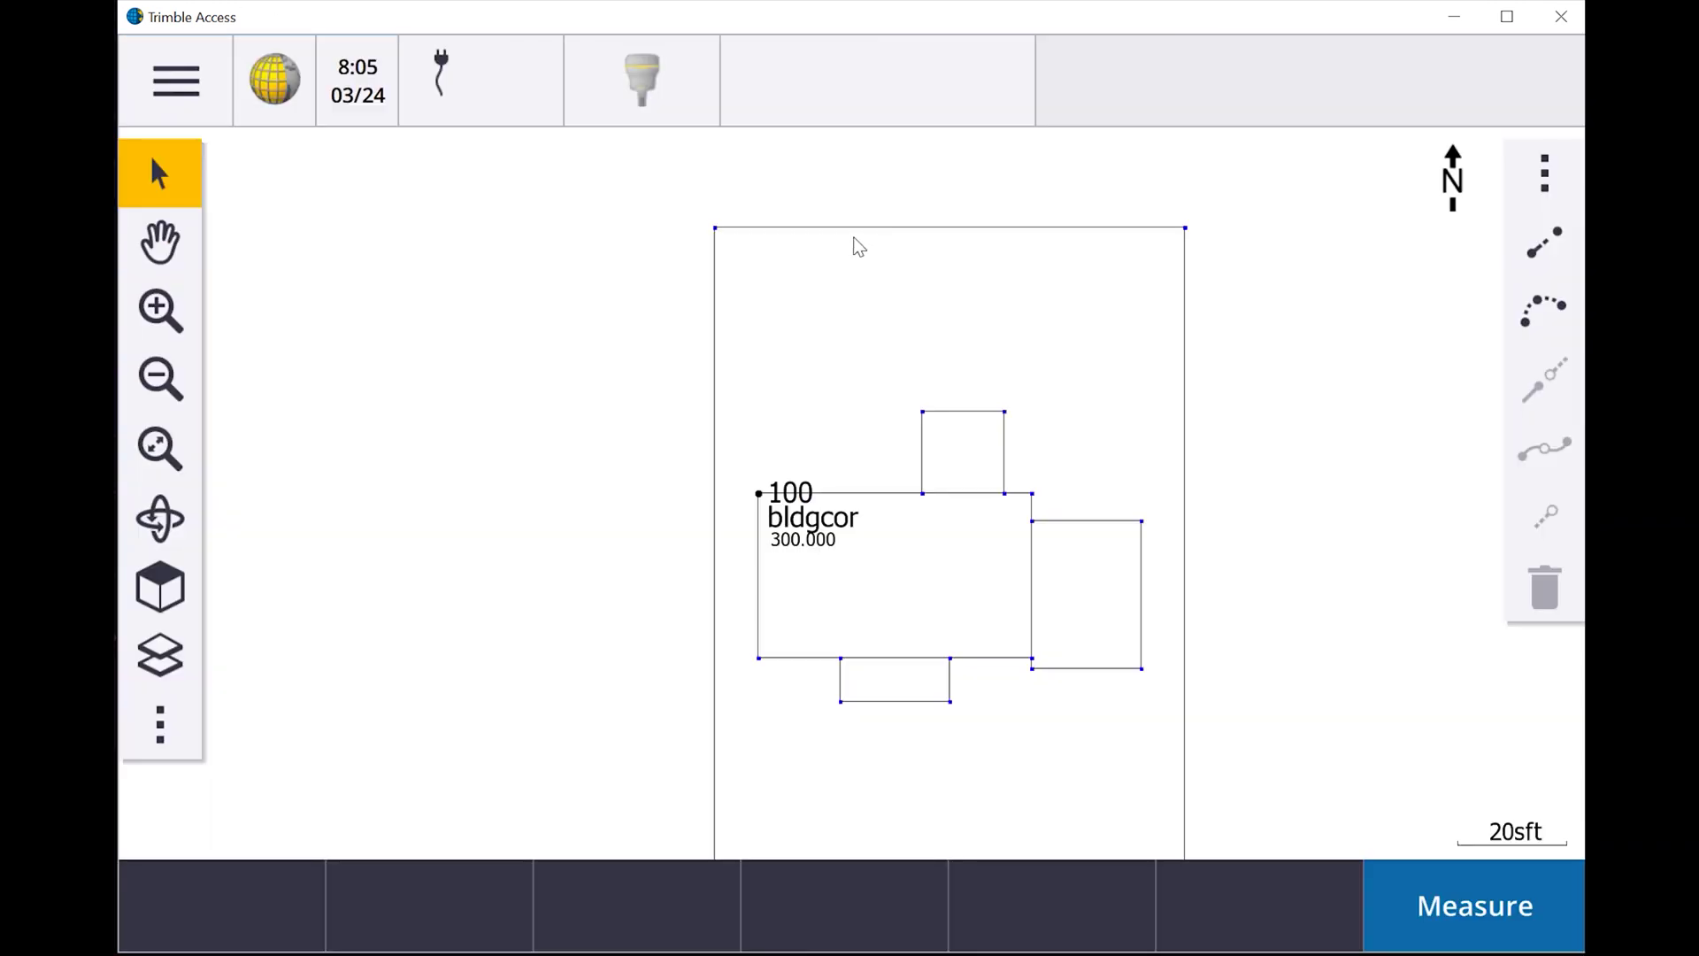
{"action": "scroll", "coordinate": [693, 444], "scroll_direction": "down", "scroll_amount": 10}
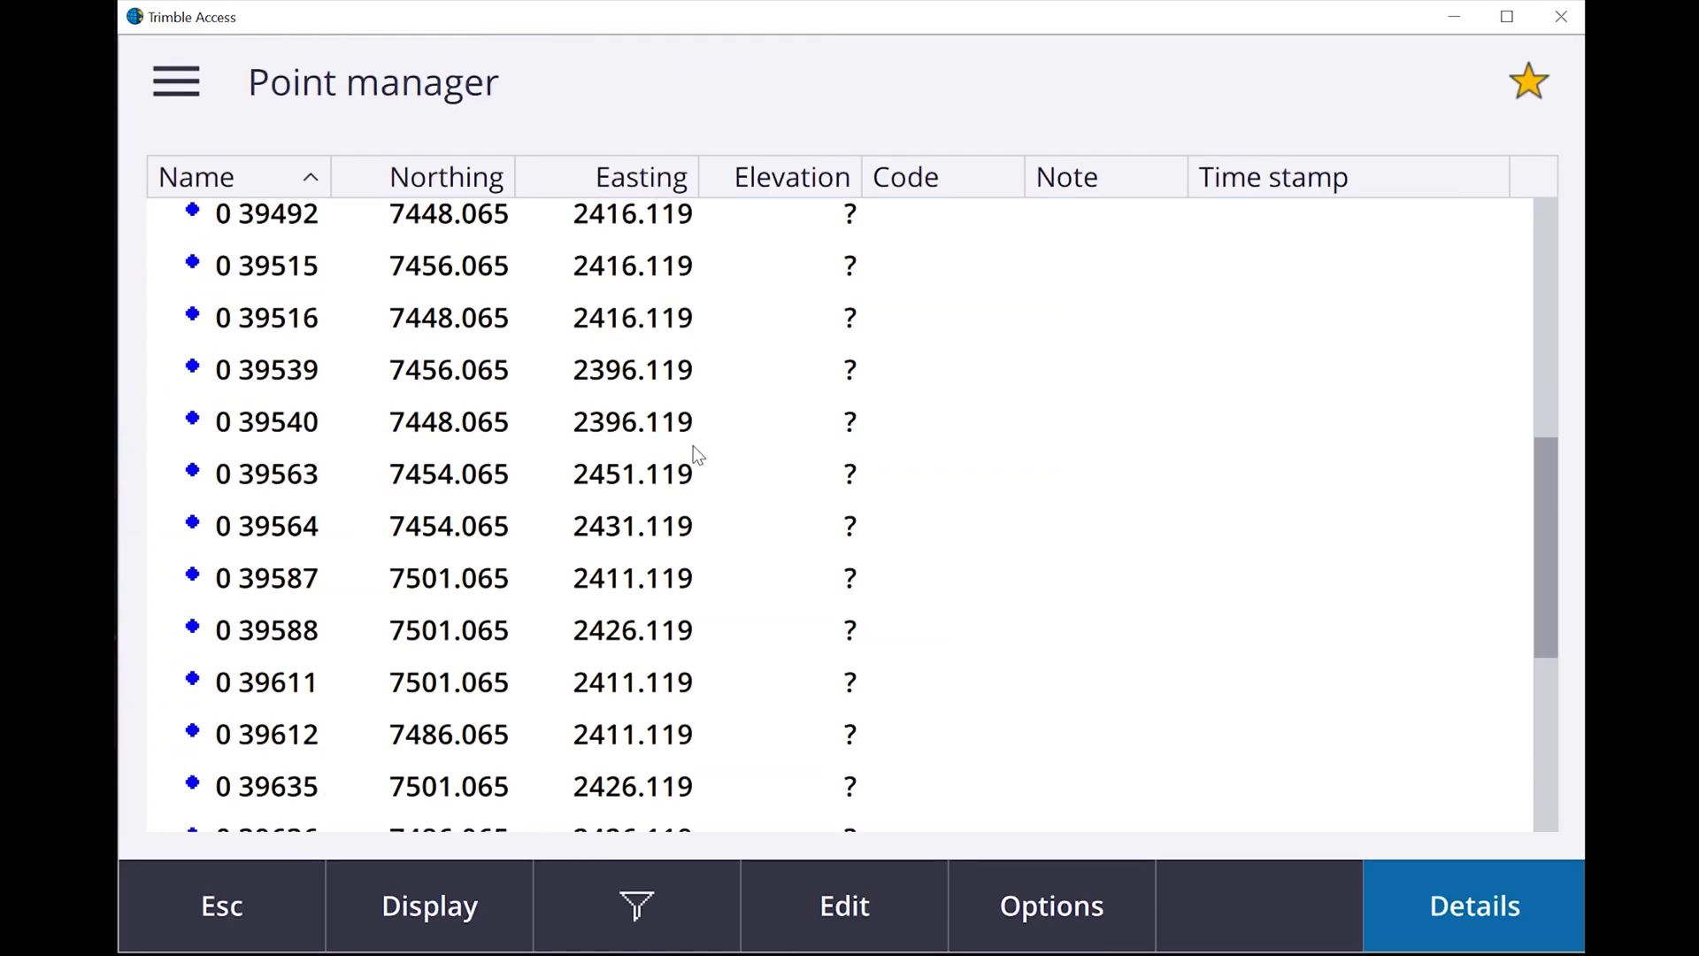
{"action": "scroll", "coordinate": [692, 449], "scroll_direction": "up", "scroll_amount": 5}
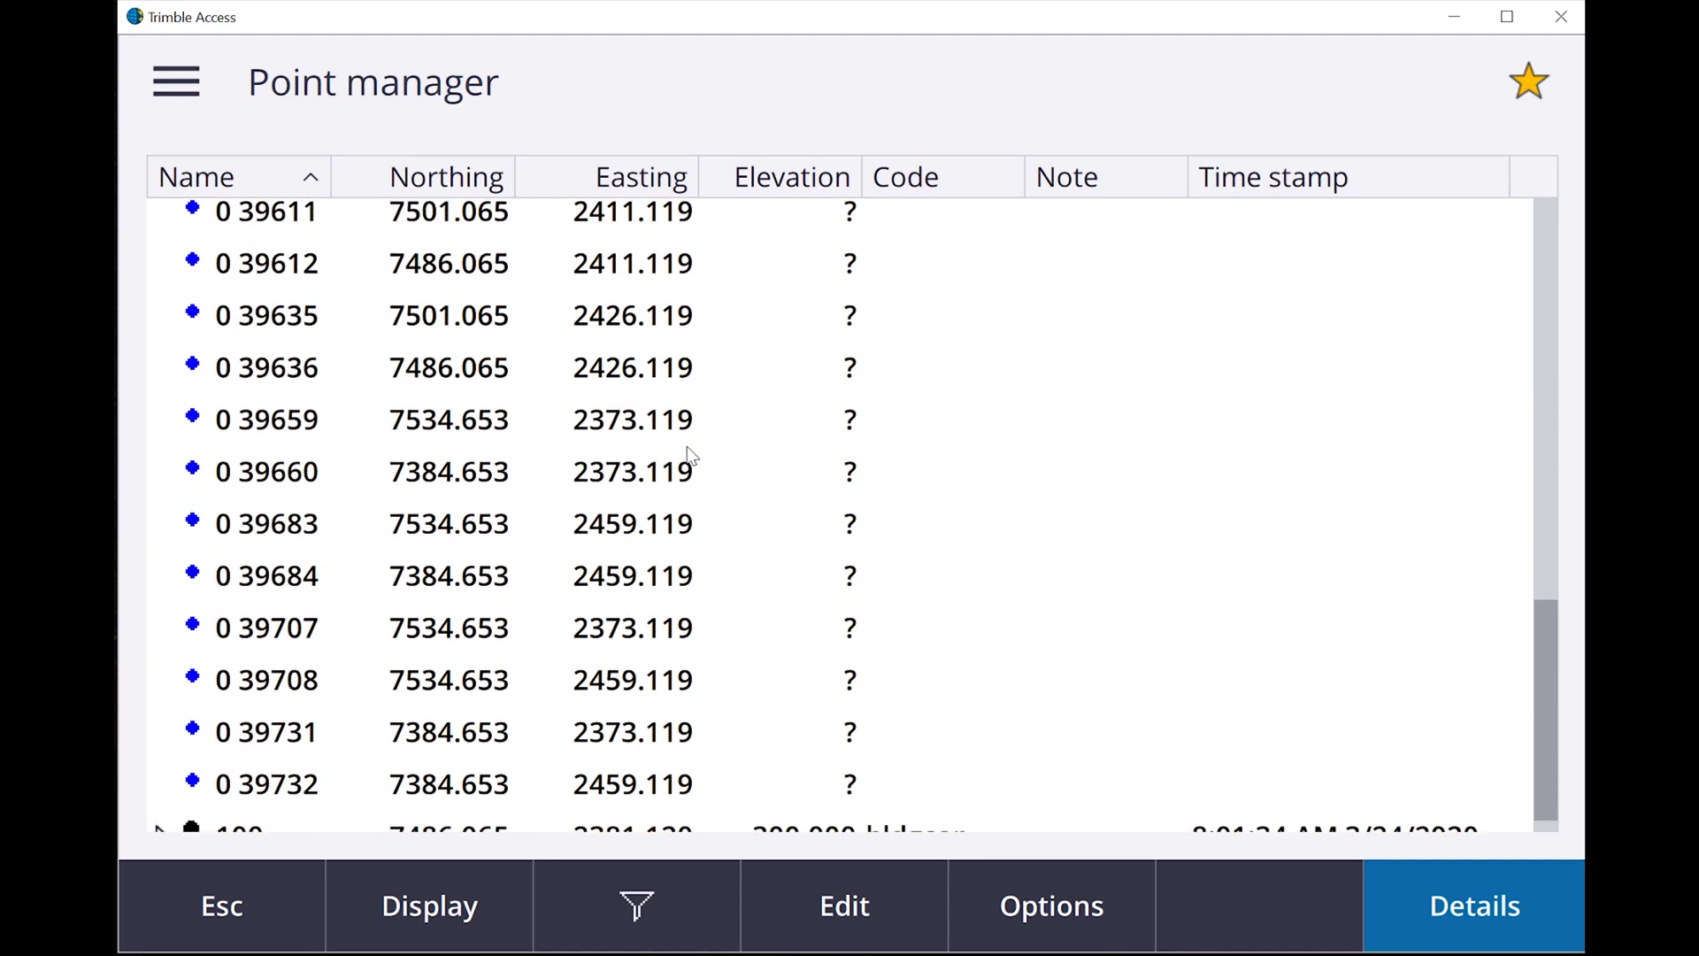